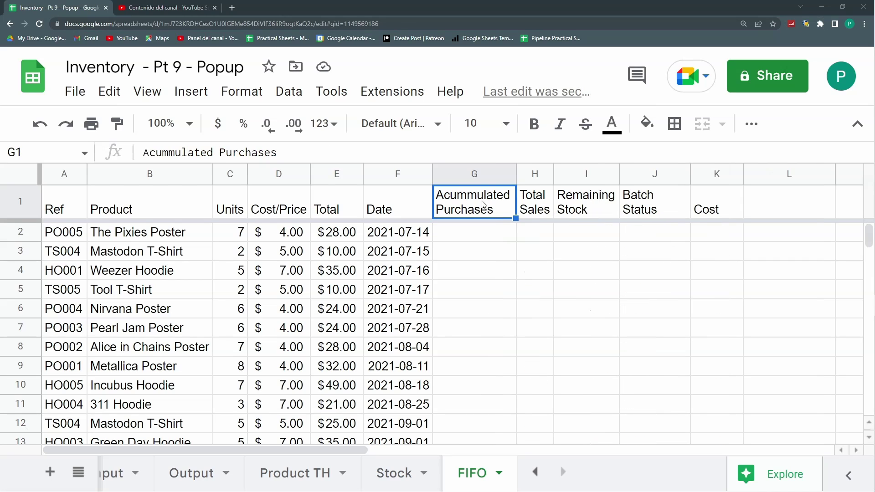
Step: Rename the G1 header from Acummulated to Total Purchases
double_click(482, 200)
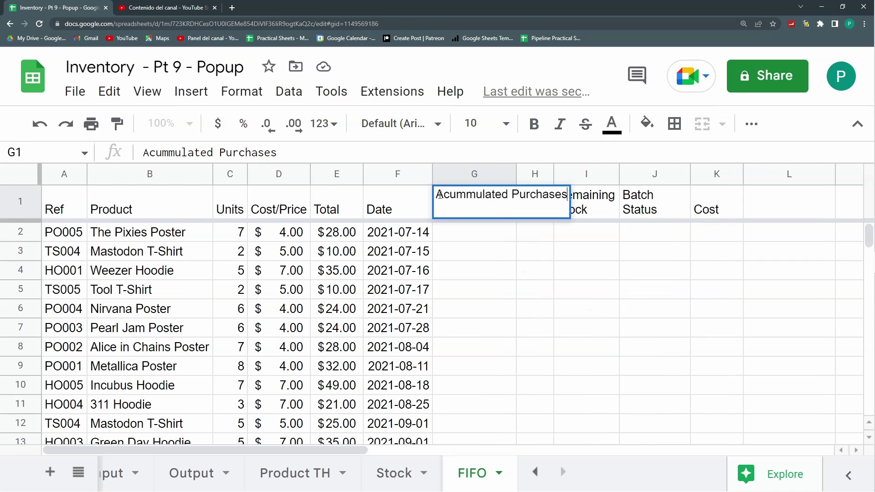
drag(438, 195, 510, 194)
text(To)
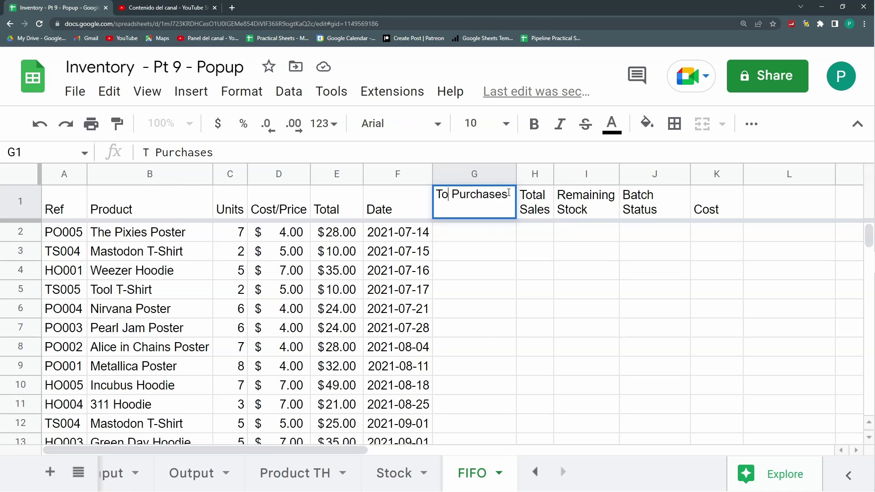
text(tal)
key(Return)
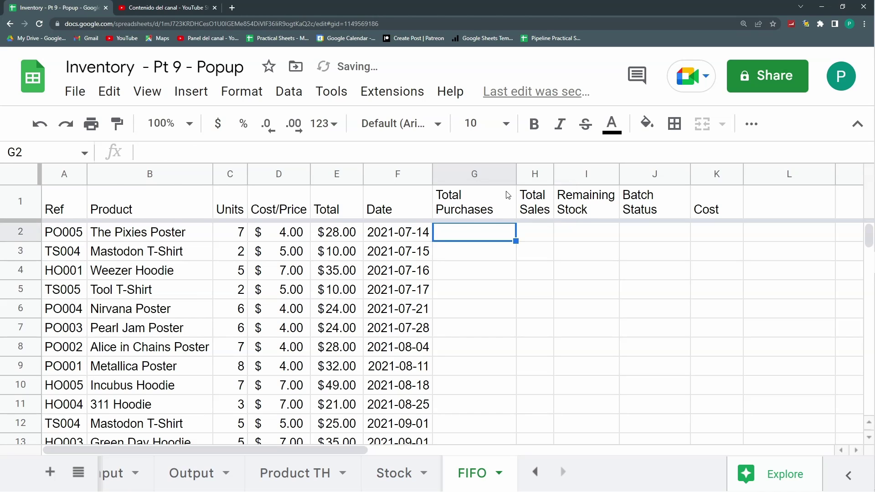
Step: Enter =SUMIF(Input!B:B;B2;Input!C:C) in G2 to sum each product's purchased units
text(=sum)
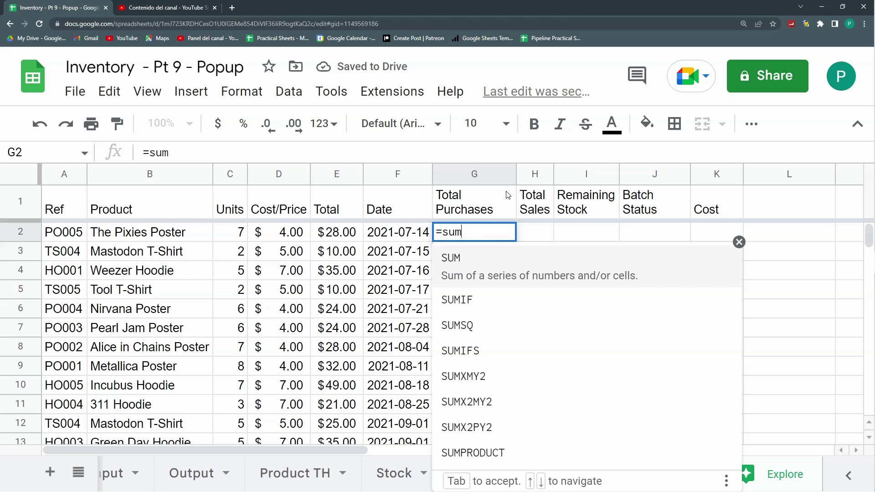
key(Down)
key(Tab)
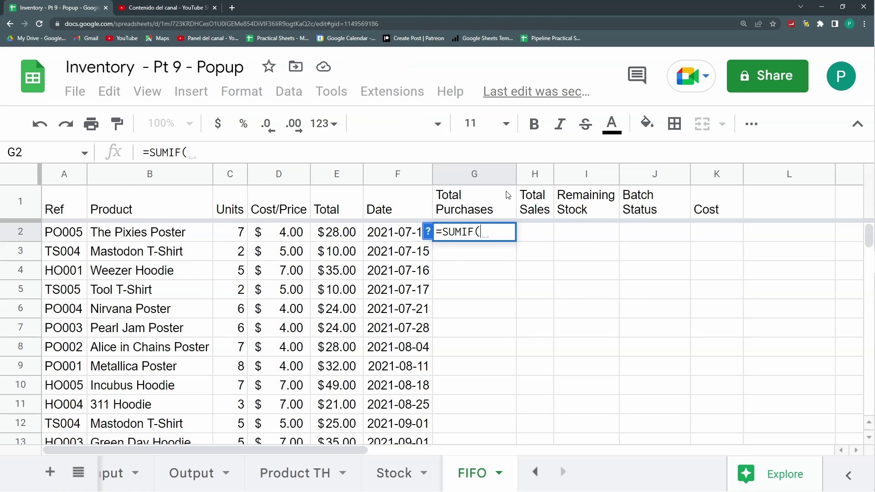
click(115, 465)
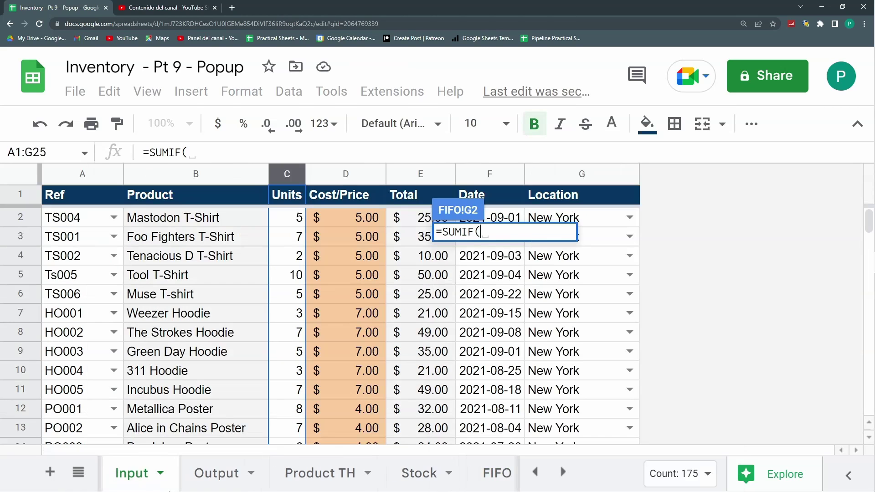
click(223, 173)
text(;)
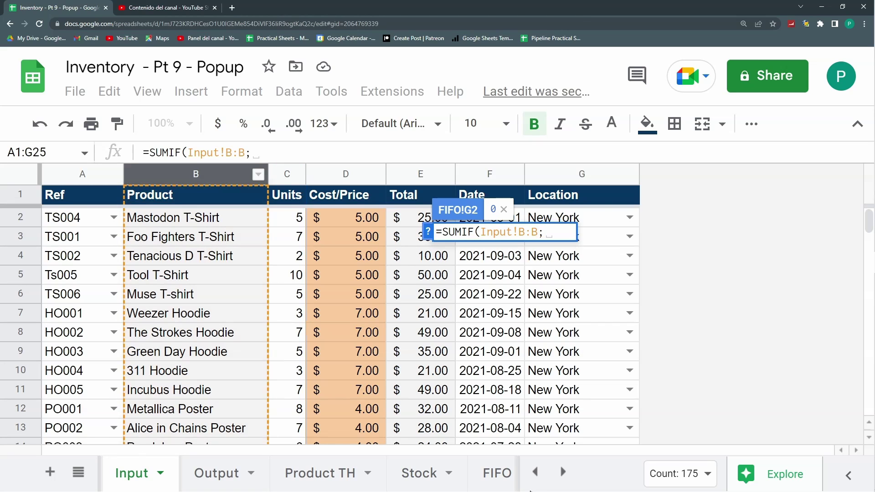
click(498, 473)
click(163, 236)
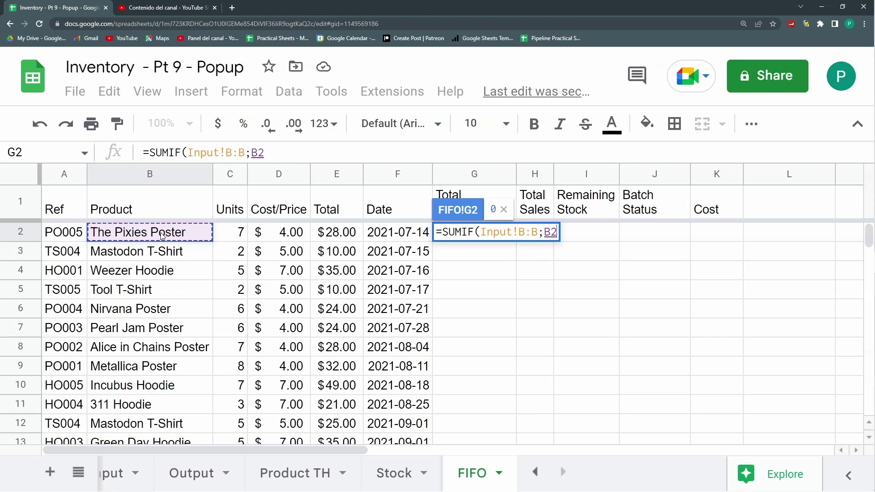
text(;)
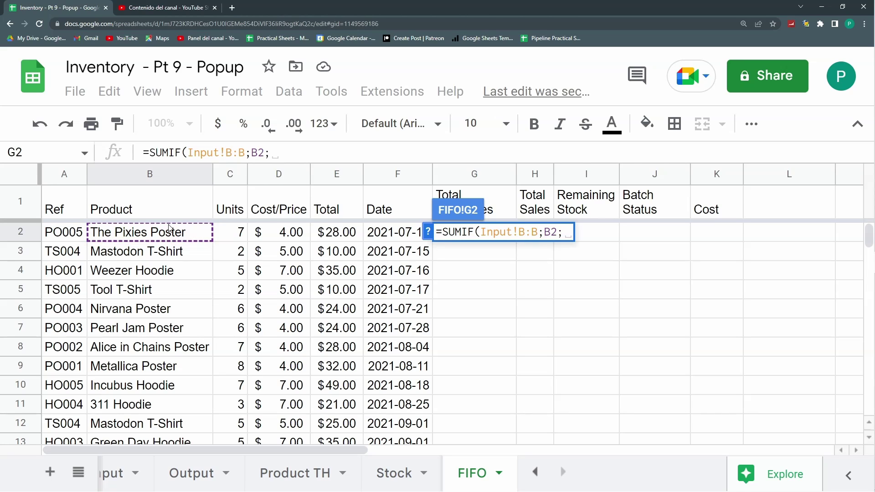
click(117, 470)
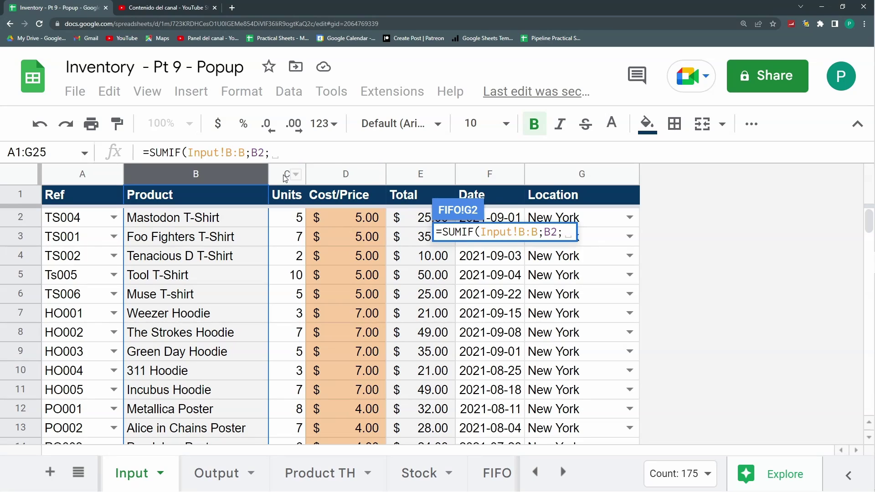
click(284, 176)
key(Return)
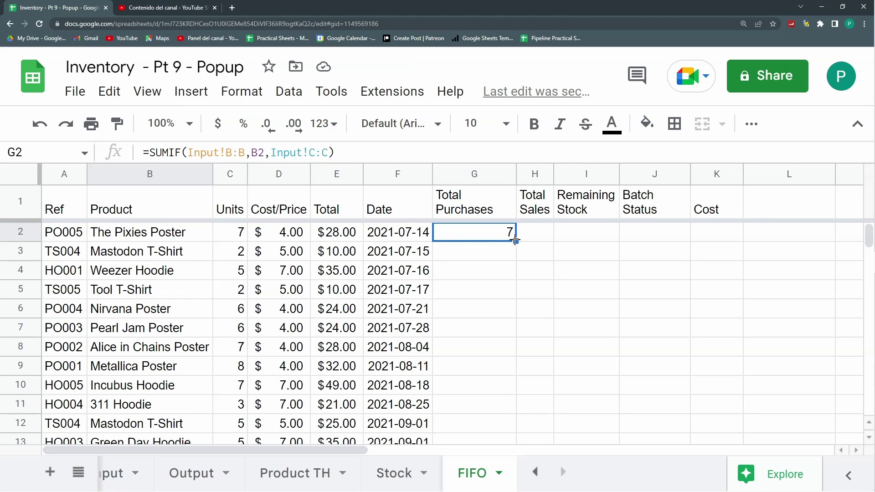
Step: Fill the G2 SUMIF formula down through G10
drag(516, 241, 514, 394)
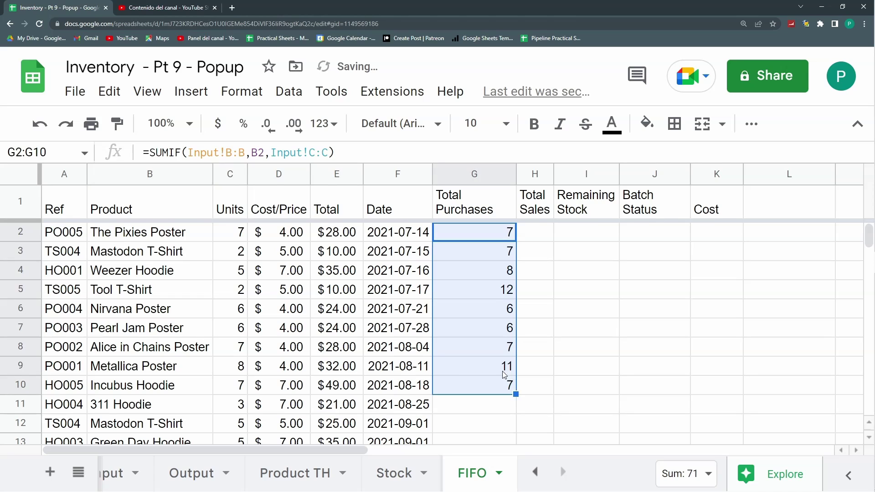
click(472, 251)
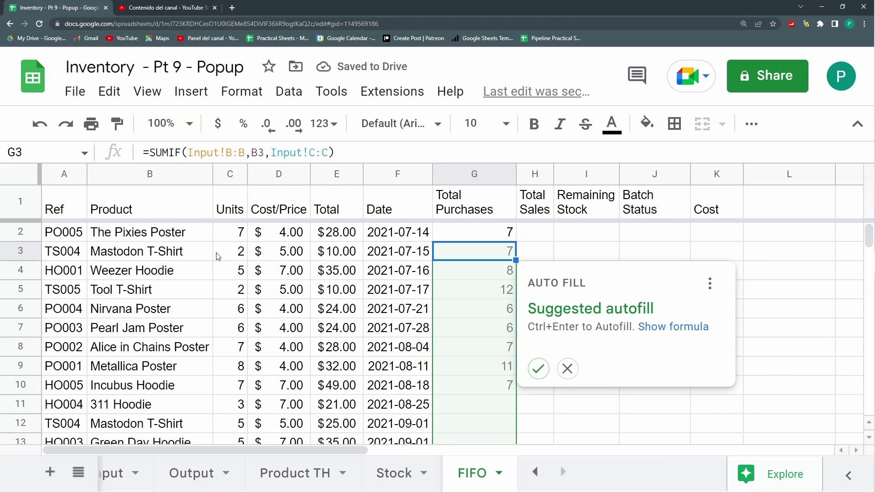
key(Left)
key(Left)
key(Left)
key(Left)
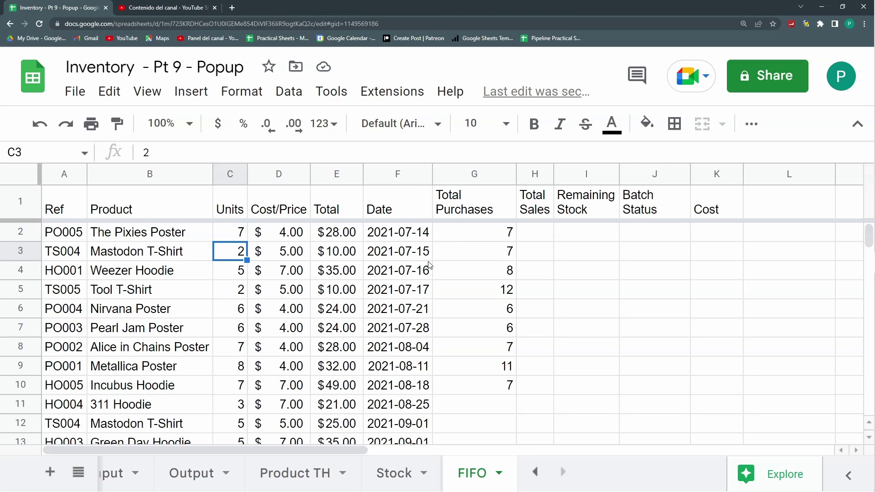
click(18, 251)
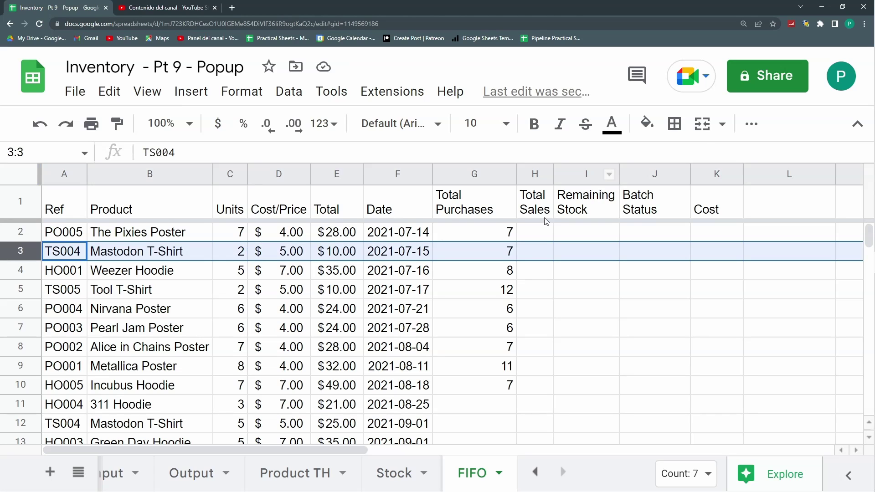
Step: Copy G2's SUMIF formula into H2
click(536, 233)
click(511, 233)
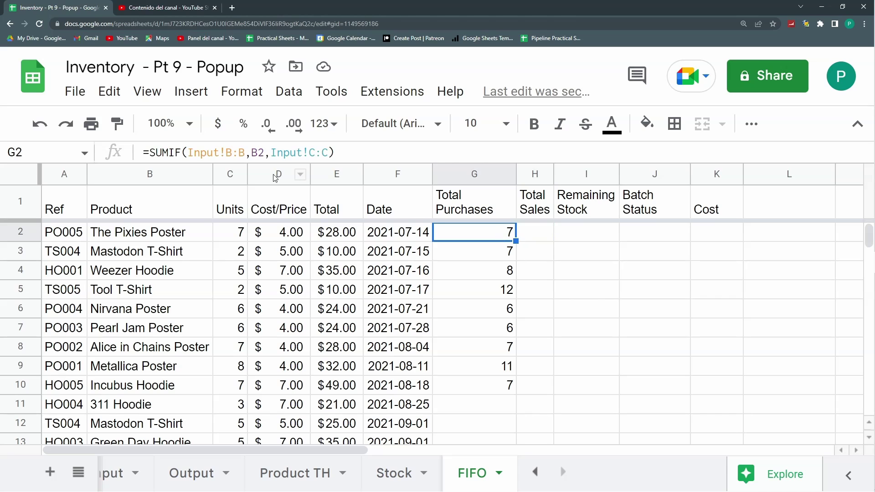
triple_click(353, 152)
key(ctrl+c)
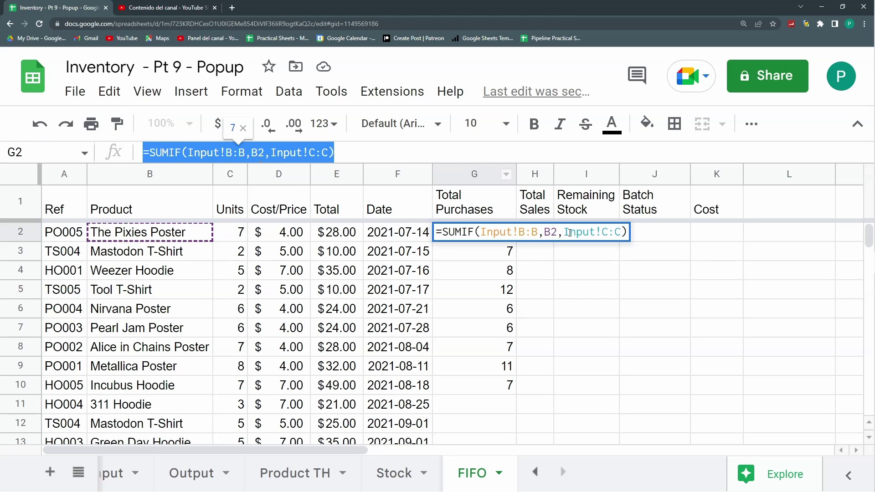
key(Escape)
double_click(540, 234)
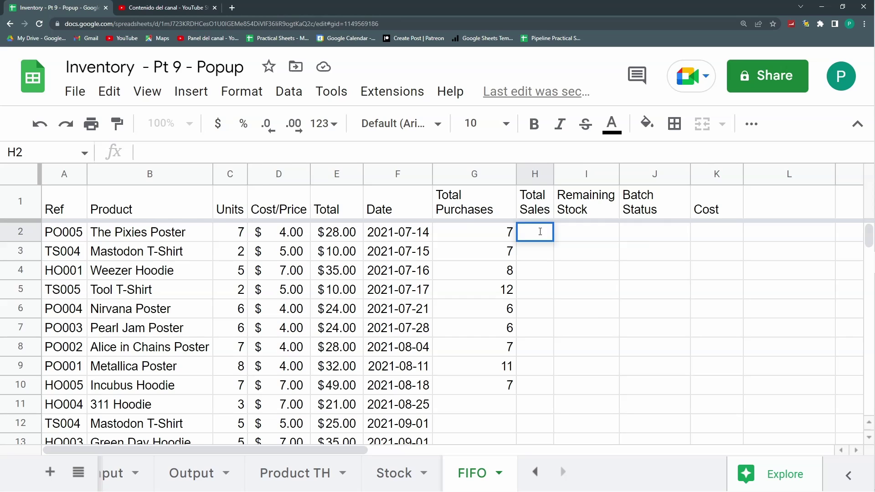
key(ctrl+v)
key(Return)
Step: Change both Input references in H2 to Output and fill it down to H10
click(540, 232)
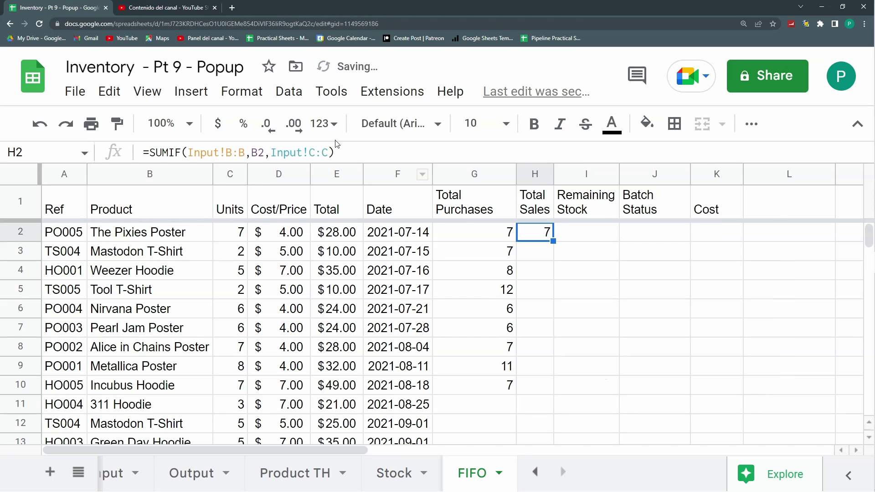
drag(201, 153, 191, 153)
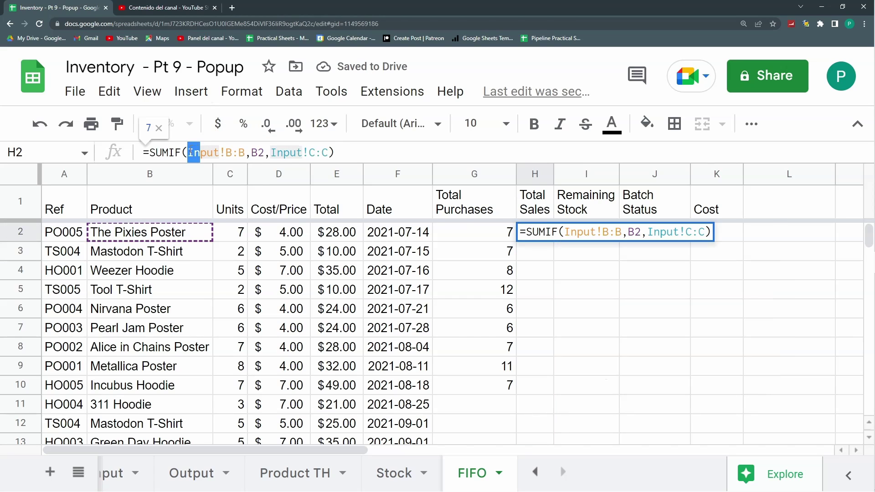
text(Out)
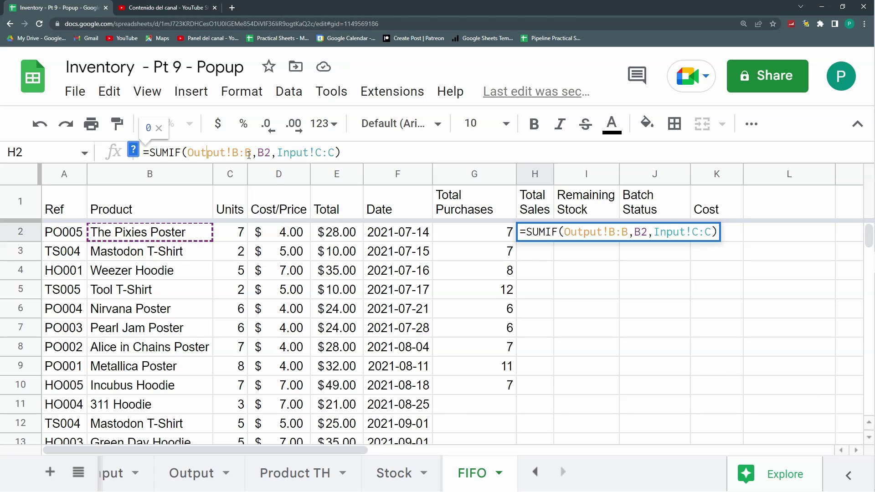
drag(292, 151, 277, 153)
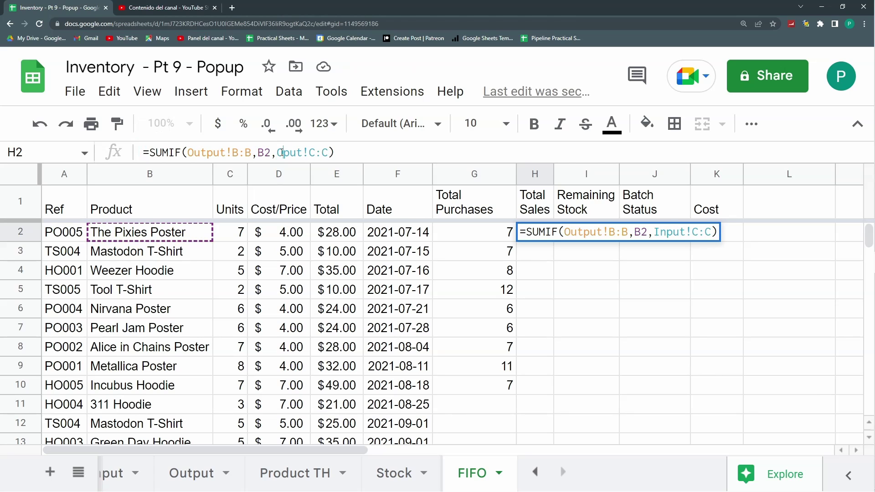
text(Out)
key(Return)
click(544, 233)
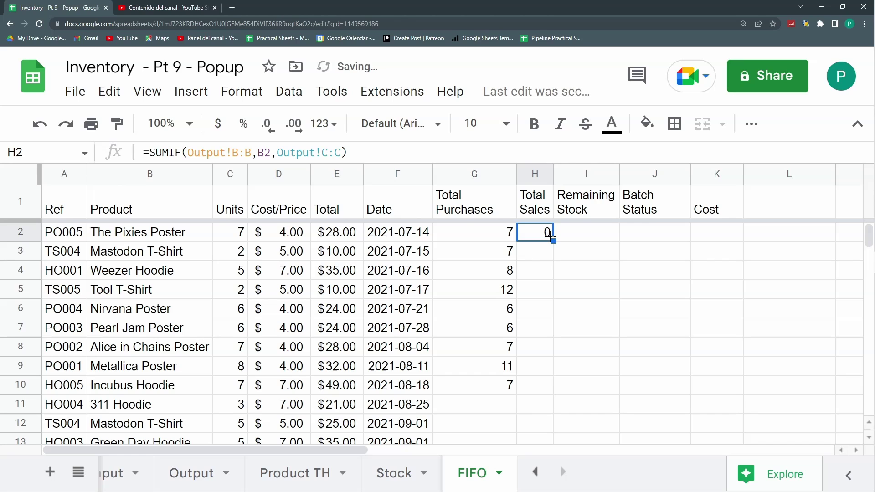
drag(553, 241, 542, 387)
click(542, 234)
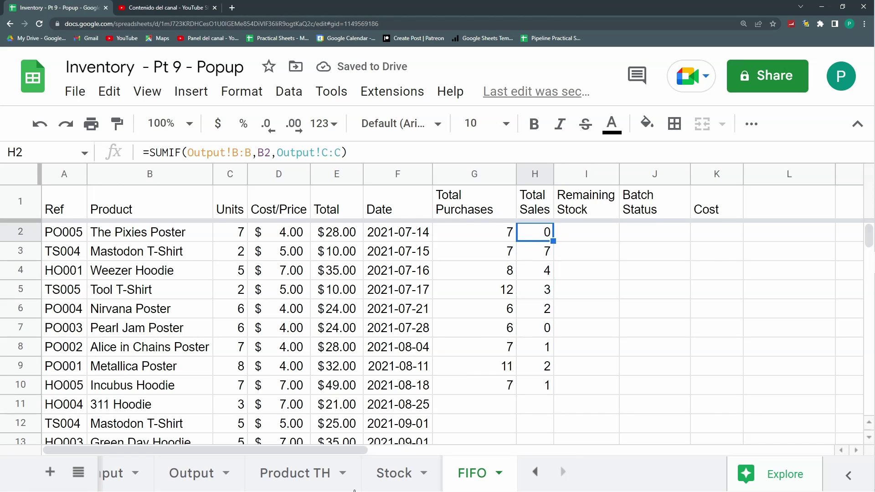
Step: On Product TH, set the C4 product to The Pixies Poster and inspect the B11 error
click(337, 485)
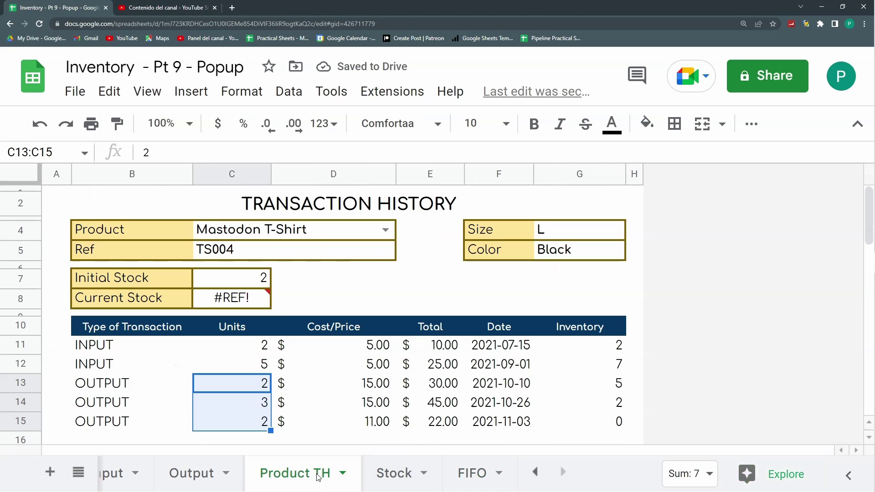
click(385, 230)
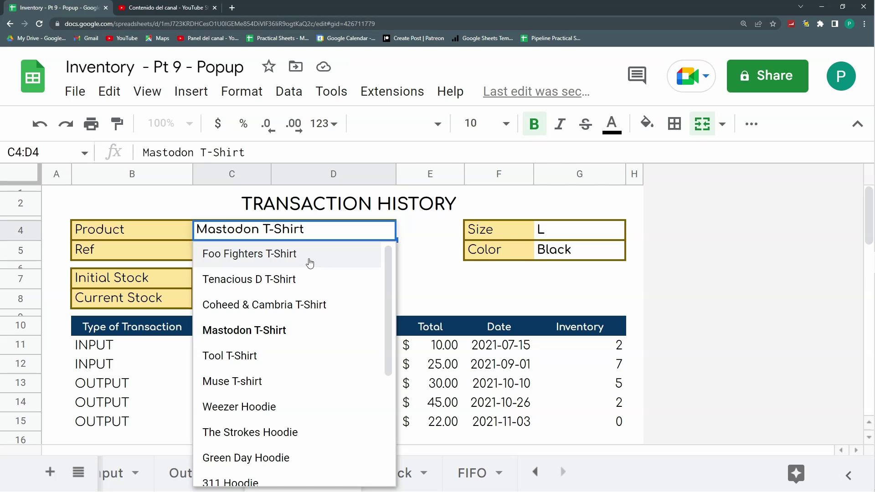
key(Escape)
text(pi)
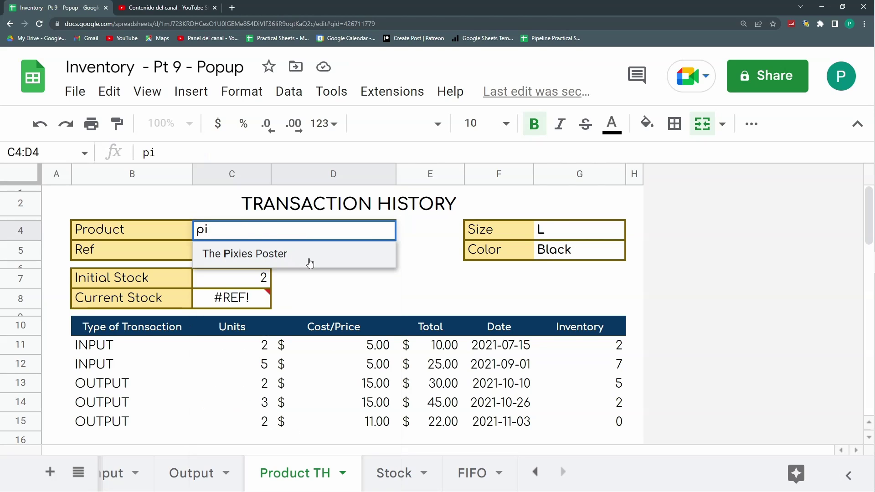
click(310, 263)
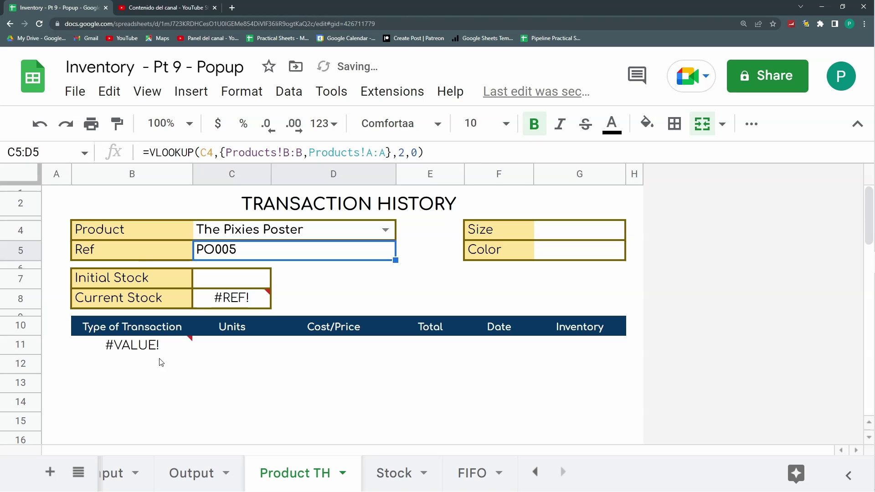
click(176, 346)
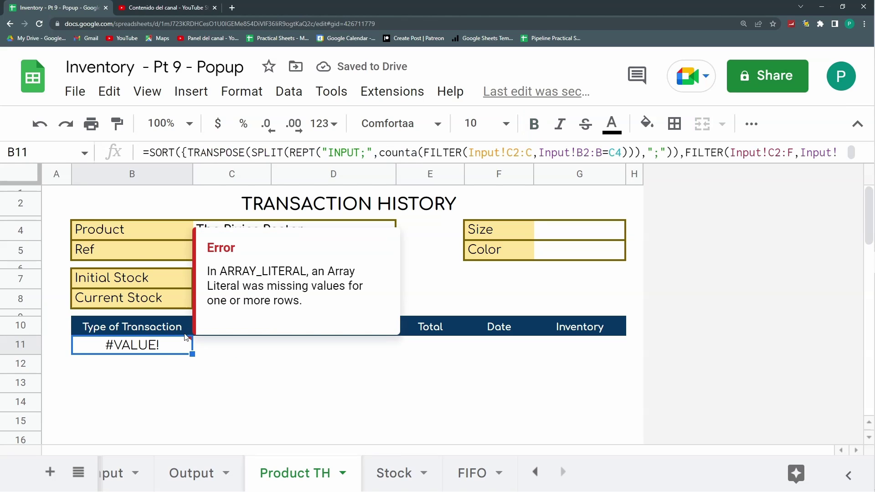
click(195, 367)
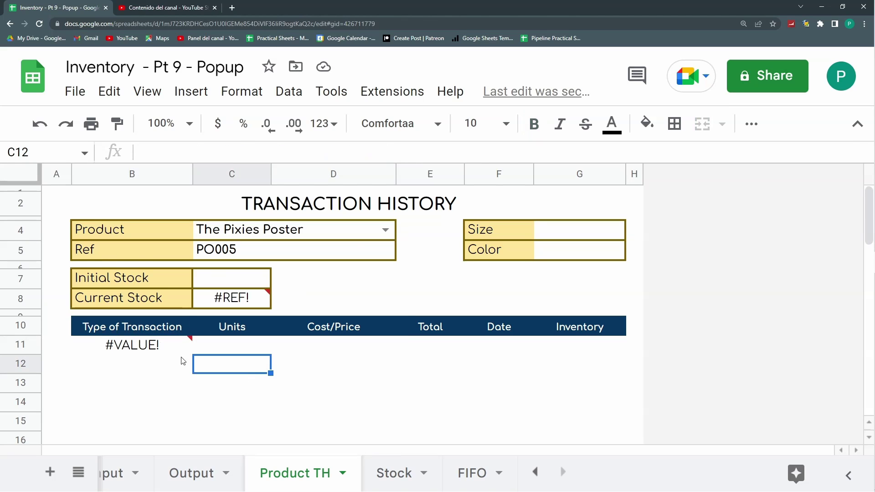
click(385, 230)
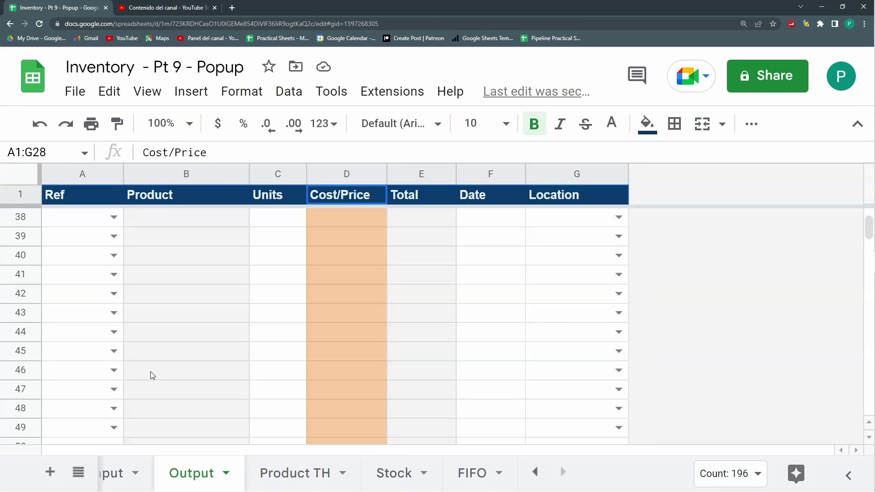
Step: In Output row 29, choose ref PO005 and enter 1 unit
scroll(150, 371, up, 6)
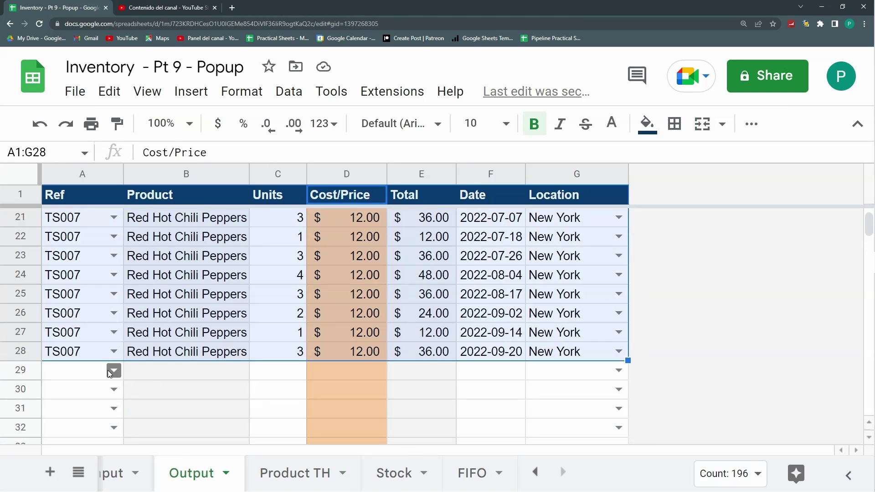
click(111, 379)
click(115, 370)
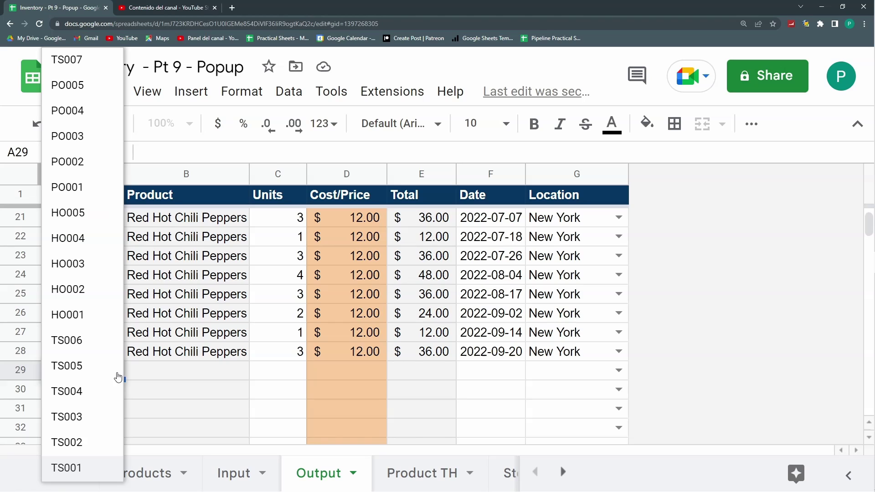
click(82, 86)
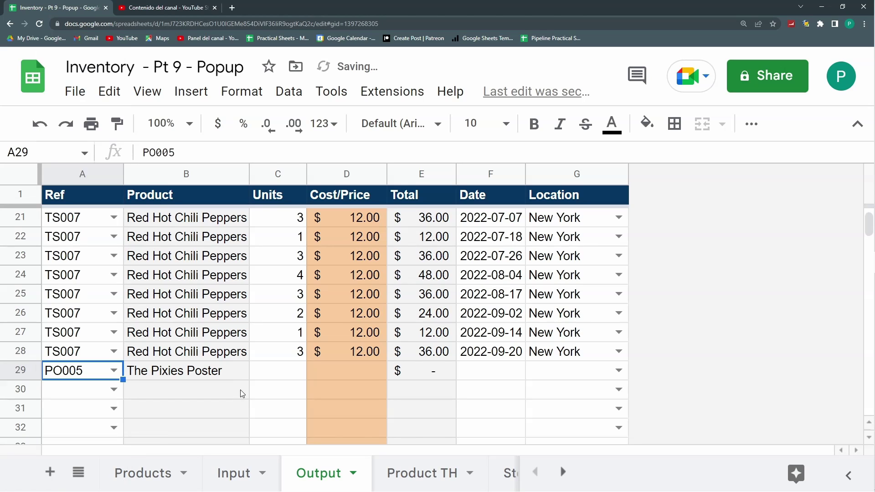
click(278, 372)
text(1)
click(331, 405)
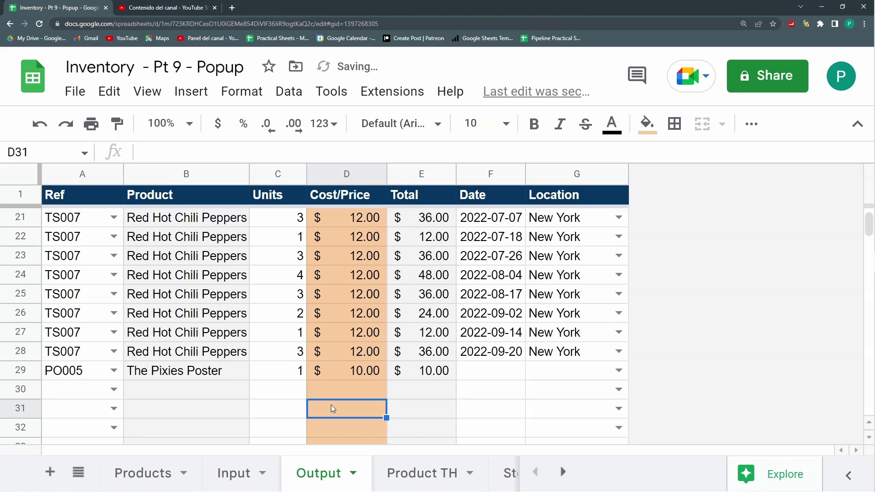
Step: Date the row 29 sale 2022-11-23 and set its location to New York
click(494, 367)
double_click(495, 367)
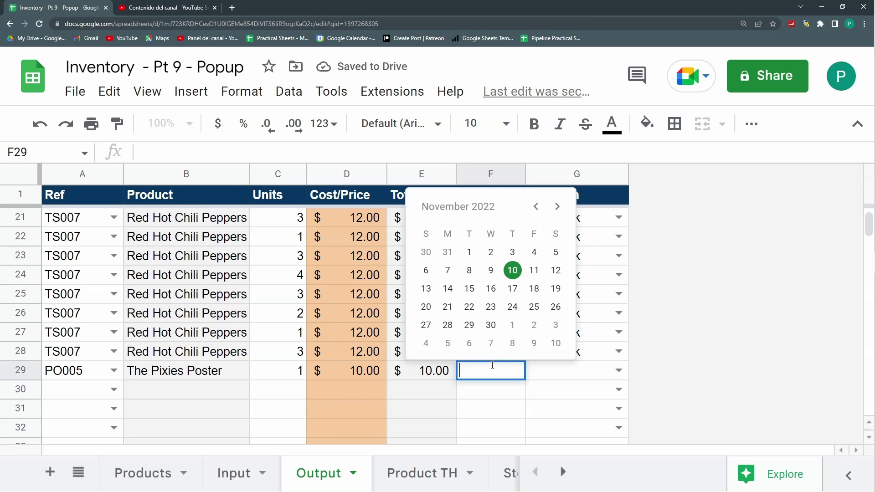
click(485, 310)
click(618, 371)
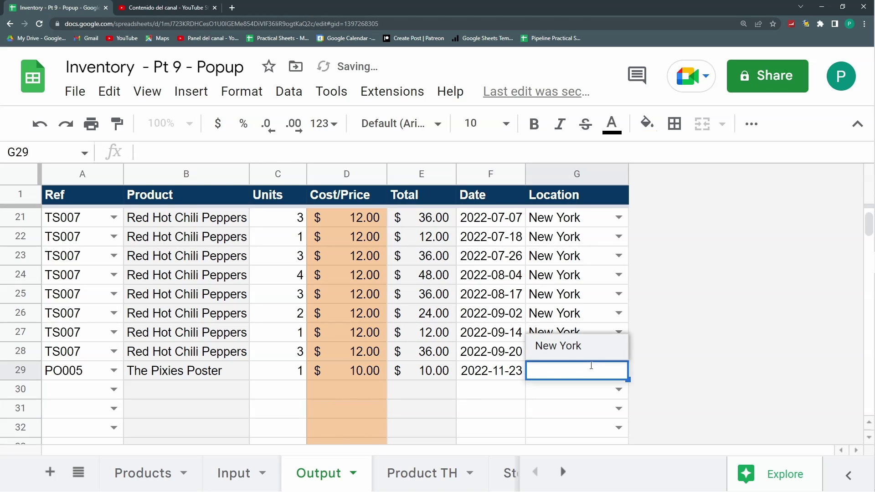
click(575, 342)
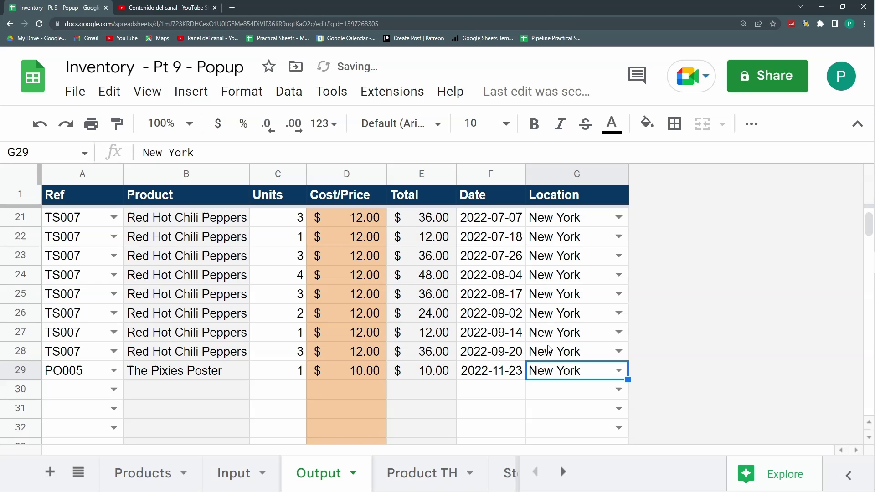
scroll(608, 483, down, 2)
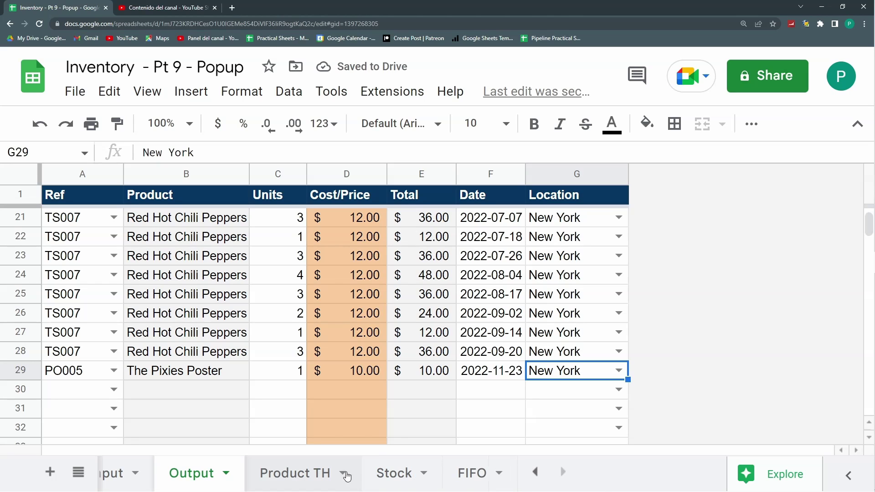
Step: Show The Pixies Poster's transaction history on Product TH
click(250, 471)
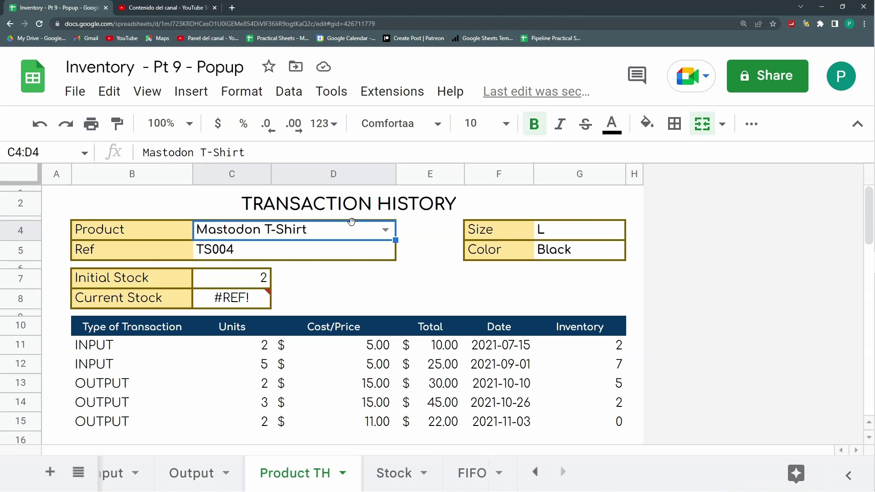
text(pix)
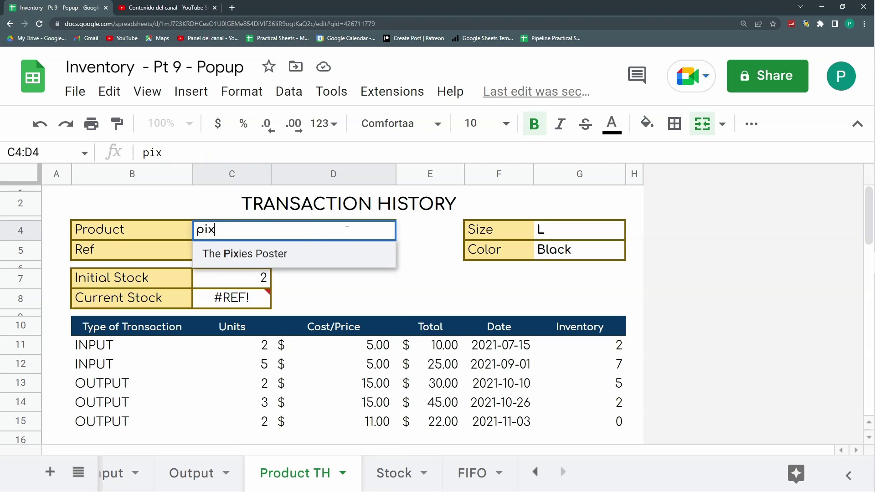
key(Return)
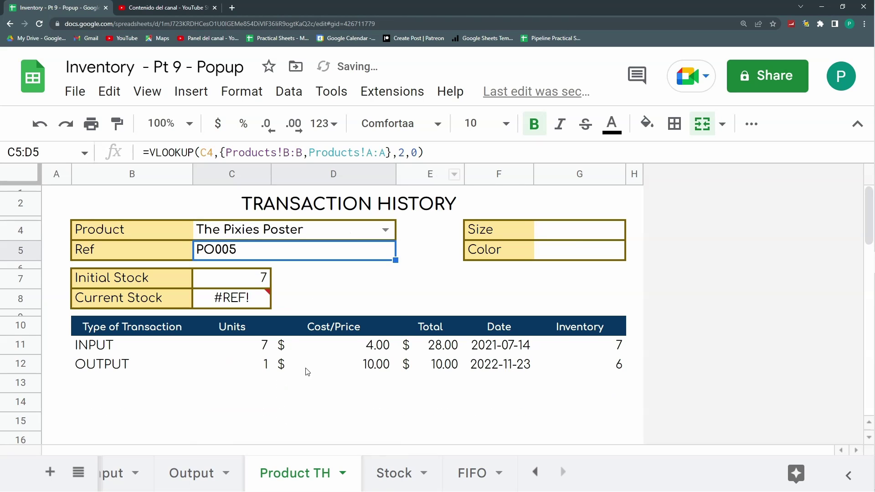
Step: On FIFO, review The Pixies Poster's row 2 formulas, now showing 1 Total Sale
click(469, 473)
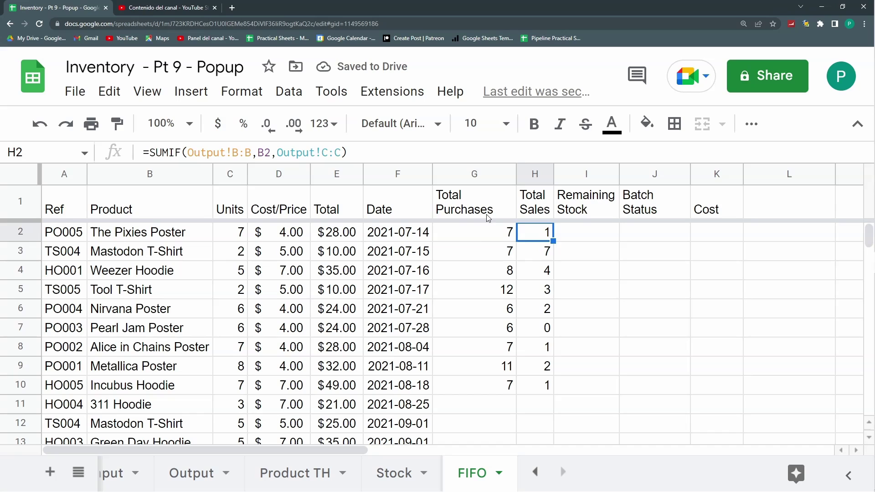
click(481, 238)
click(533, 237)
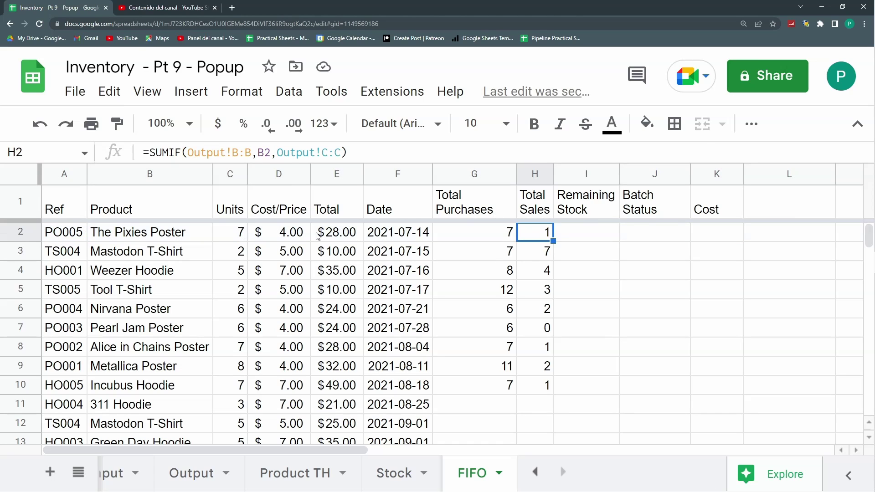
click(28, 232)
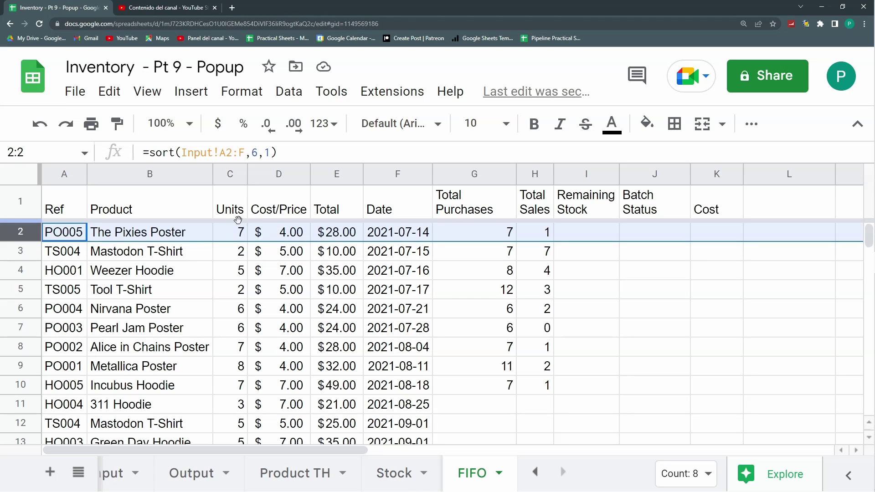
click(563, 236)
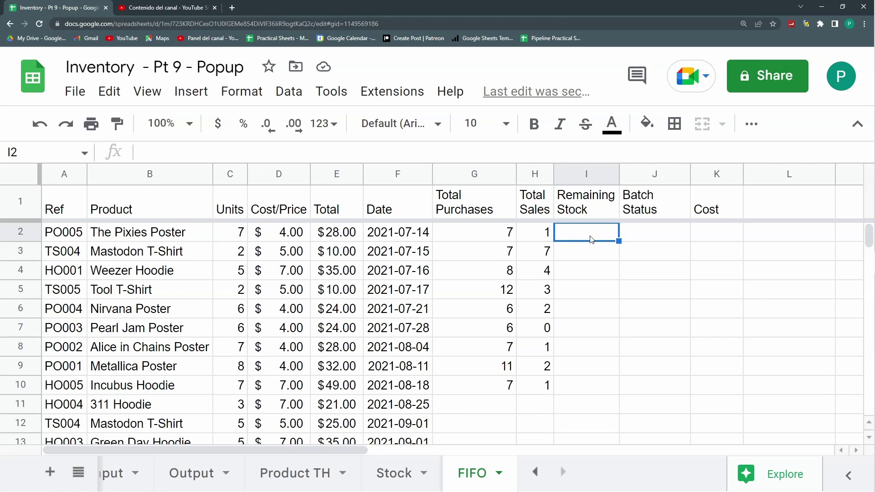
Step: Enter ACTIVE as The Pixies Poster's Batch Status in J2
key(Right)
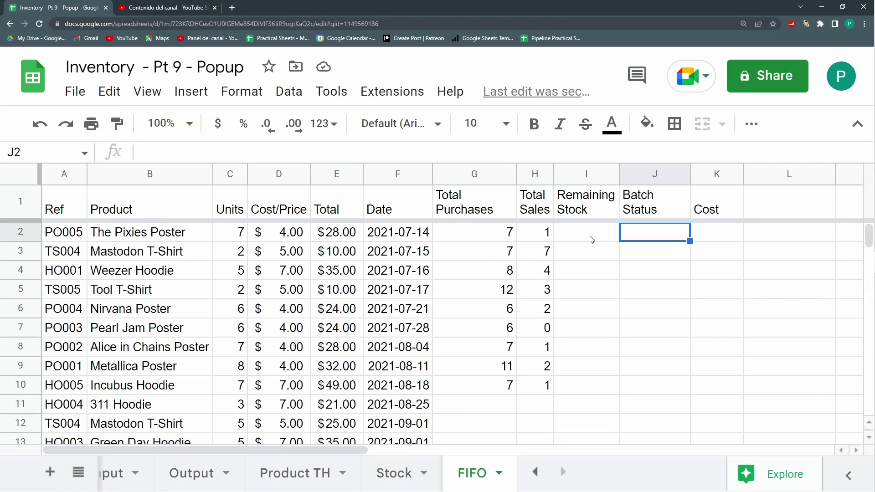
text(ACTIVE)
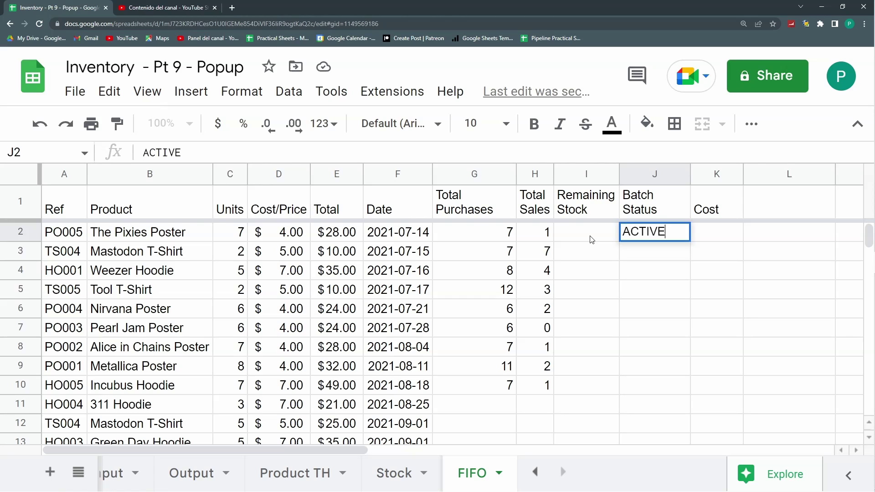
key(Return)
click(676, 238)
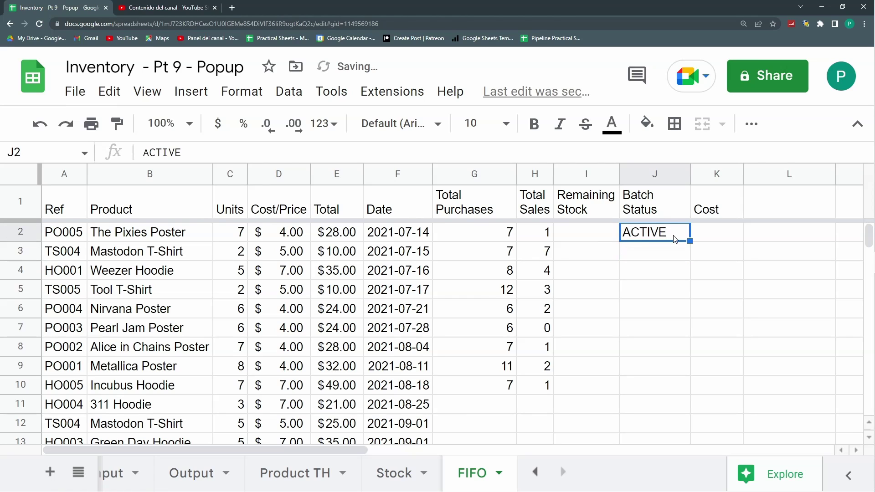
Step: Compare the Mastodon T-Shirt batch units in C3 with its totals in G3 and H3
click(512, 250)
click(546, 252)
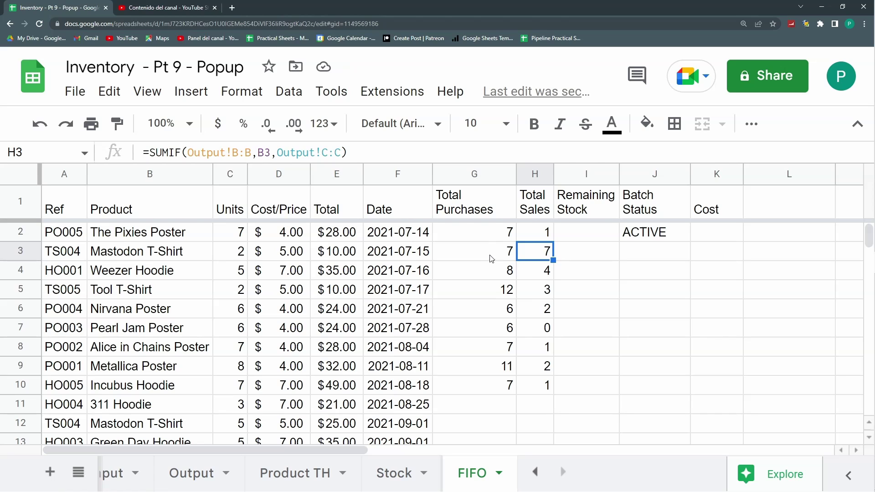
click(234, 250)
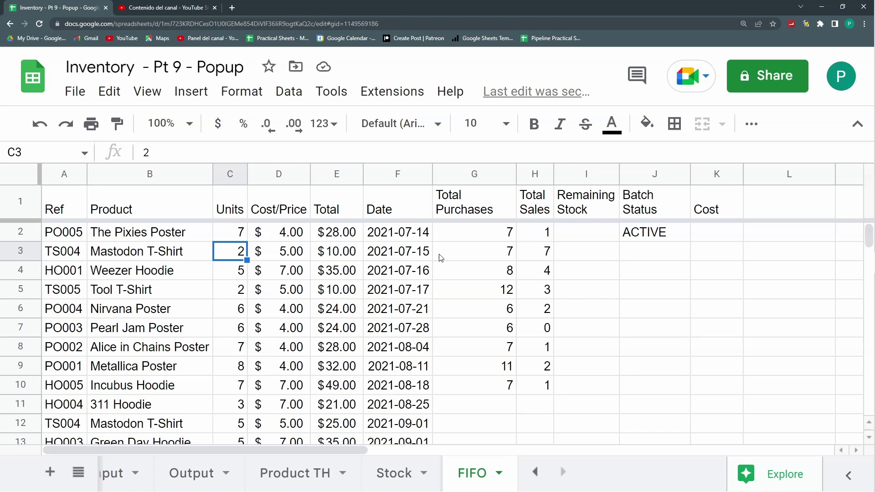
click(532, 254)
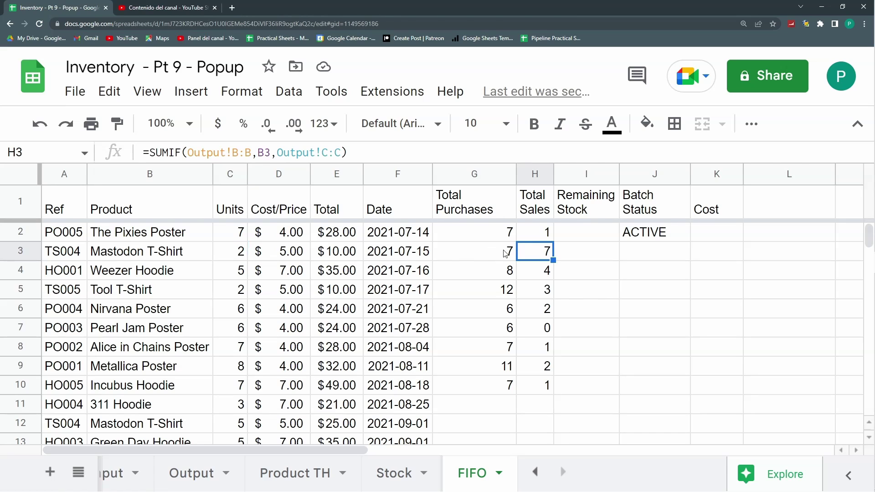
click(489, 255)
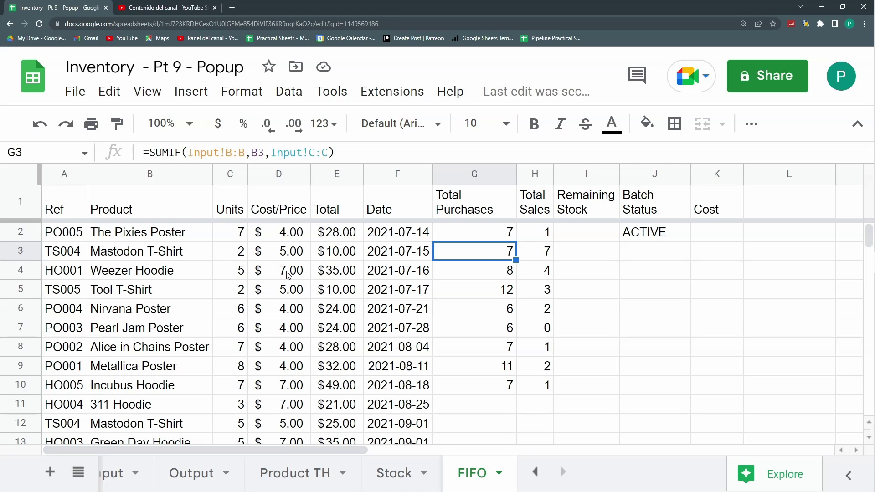
click(223, 255)
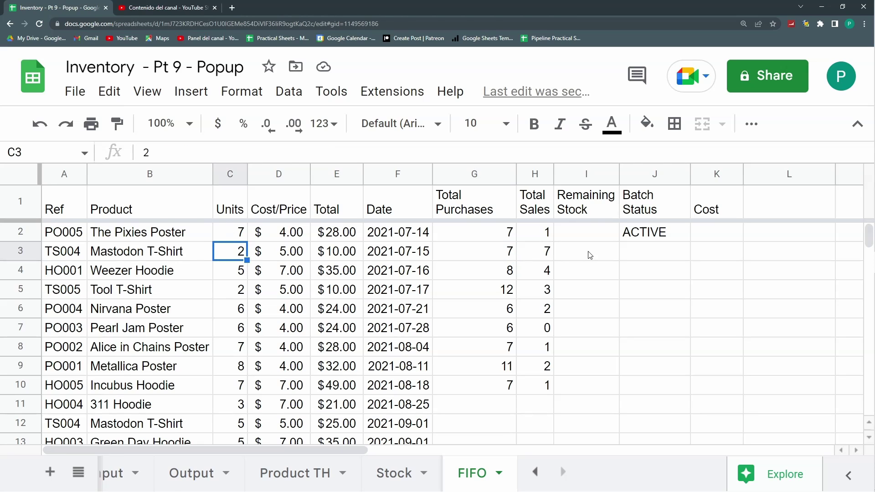
Step: Set the Mastodon T-Shirt's Batch Status in J3 to DEPLETED
click(638, 258)
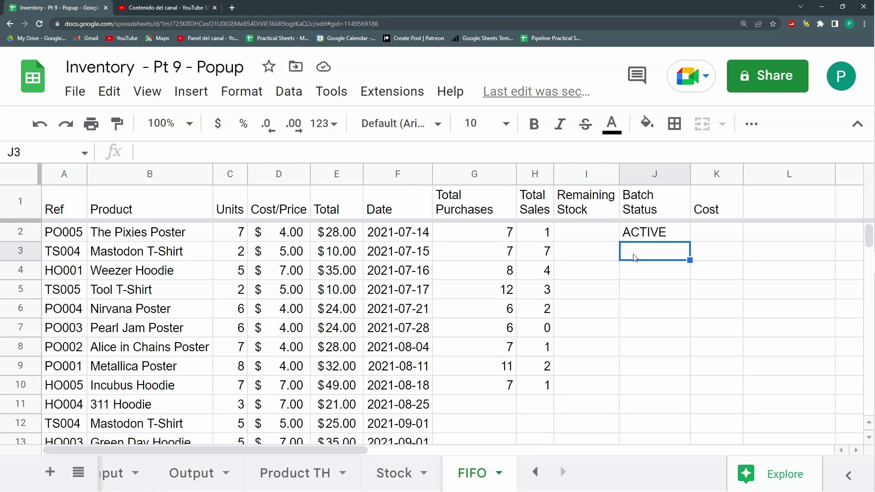
text(de)
key(BackSpace)
key(BackSpace)
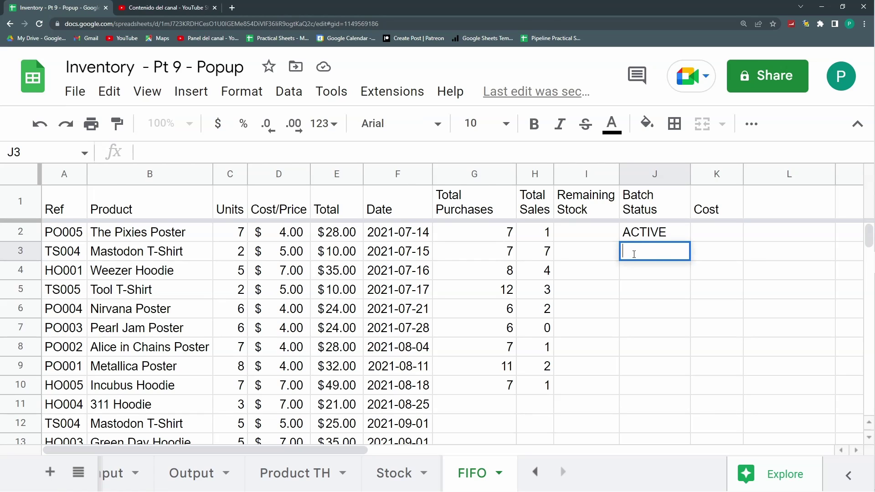
text(DEPLETED)
key(Return)
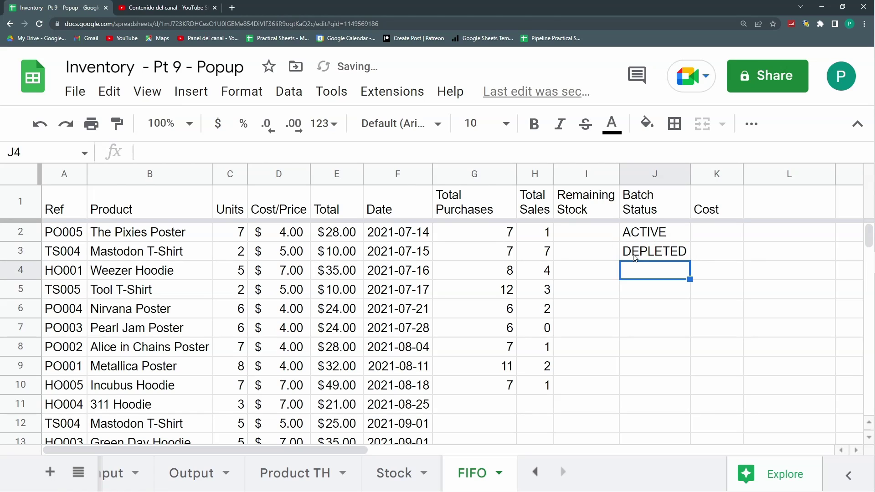
click(513, 273)
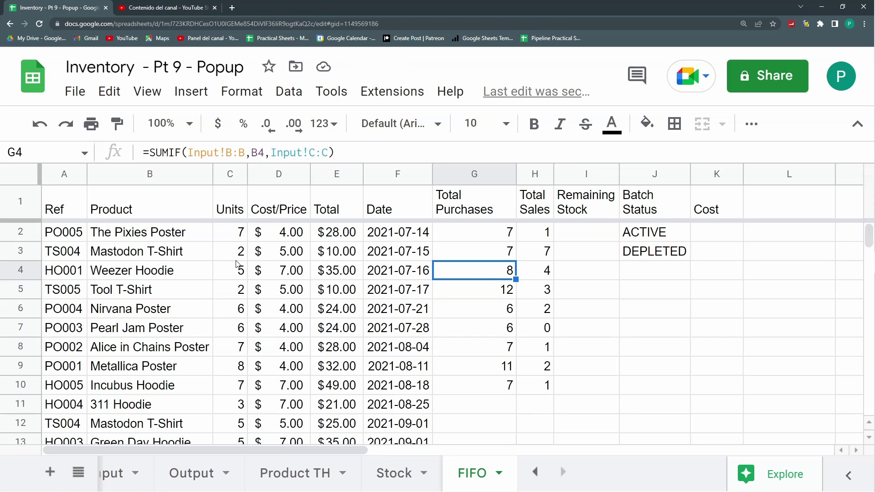
Step: Load Weezer Hoodie in Product TH and total its two purchases' units in C11:C12
click(314, 478)
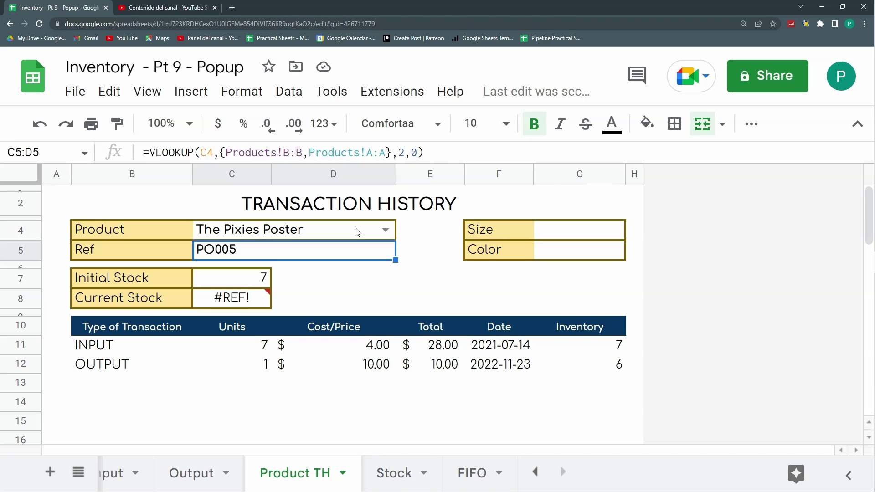
click(359, 232)
text(WEE)
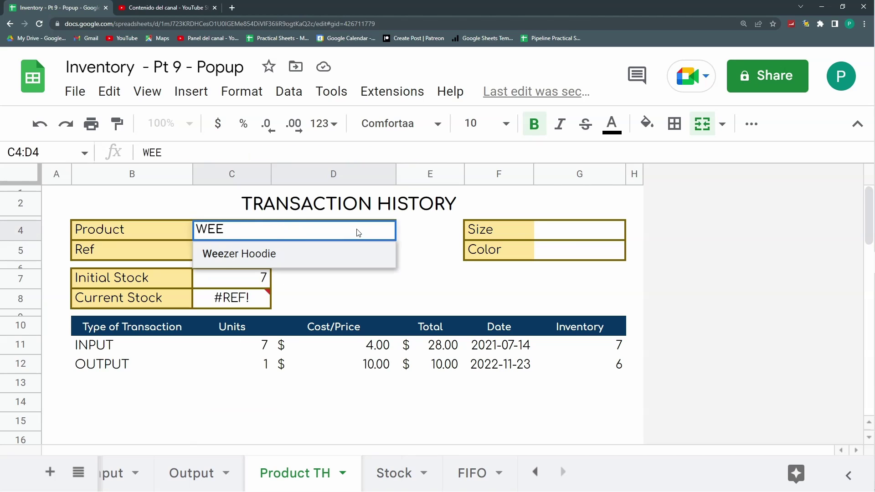
key(Return)
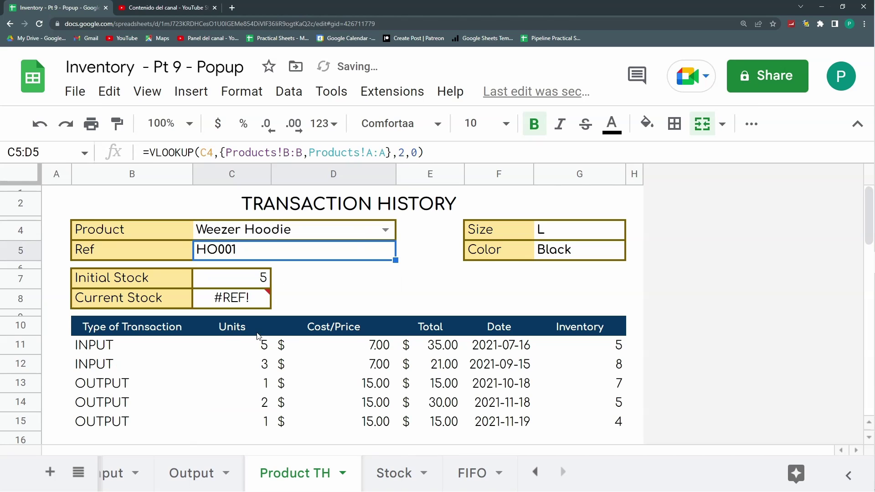
drag(258, 349, 262, 420)
click(266, 371)
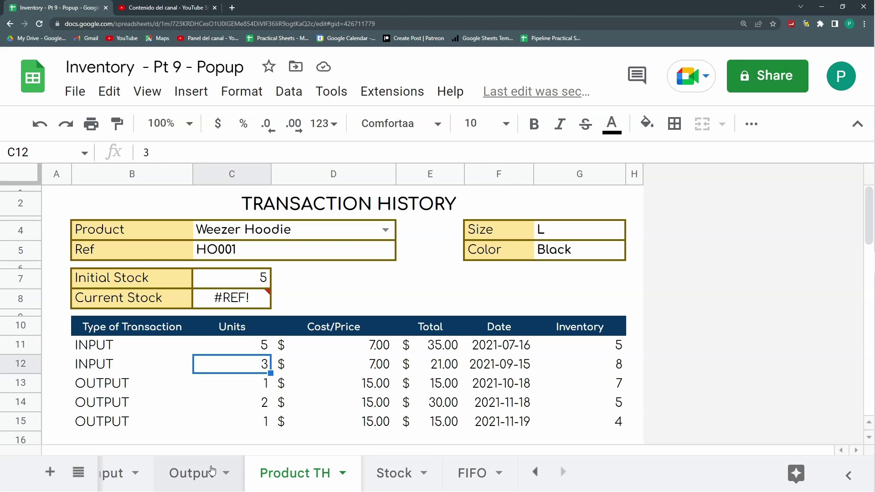
click(472, 473)
Step: Copy ACTIVE from J2 into the Batch Status cell J4
click(651, 237)
key(ctrl+c)
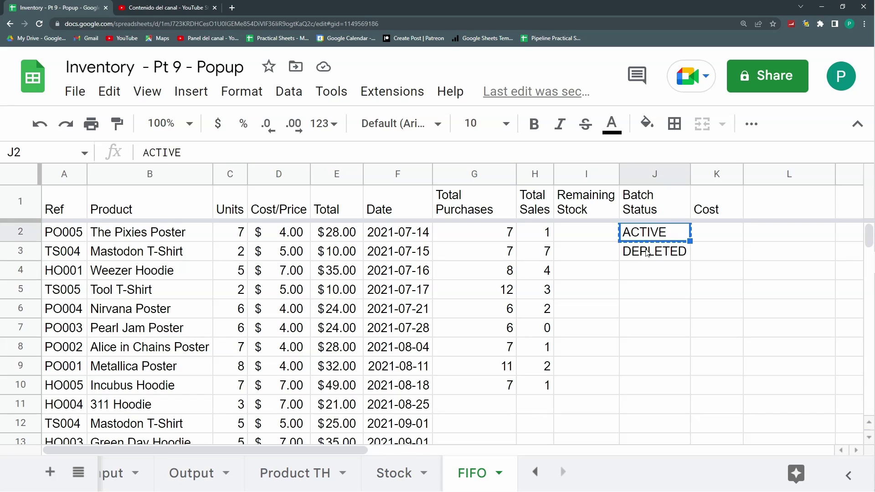
click(649, 276)
key(ctrl+v)
Step: After checking row 5's units and totals, mark the Tool T-Shirt batch DEPLETED in J5
click(497, 293)
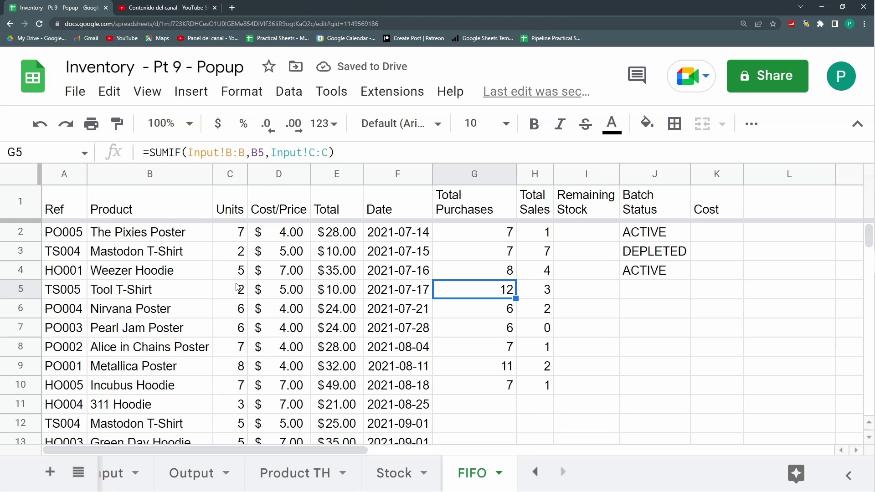
click(543, 292)
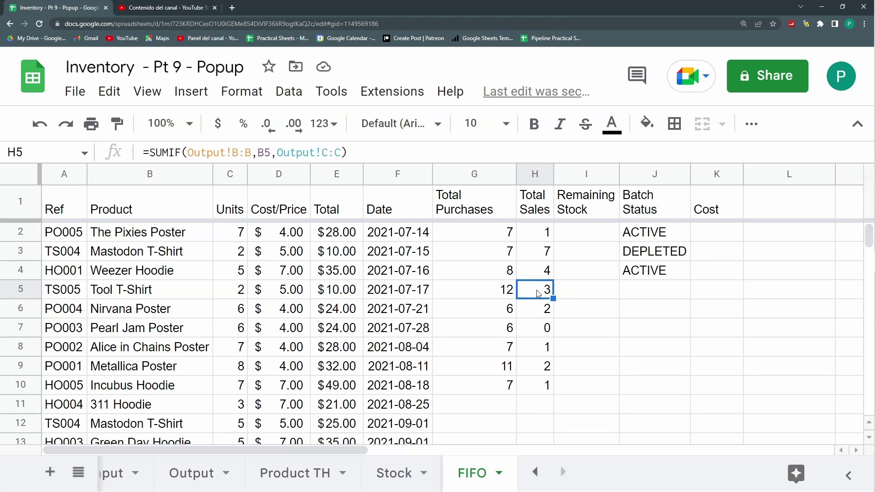
click(221, 294)
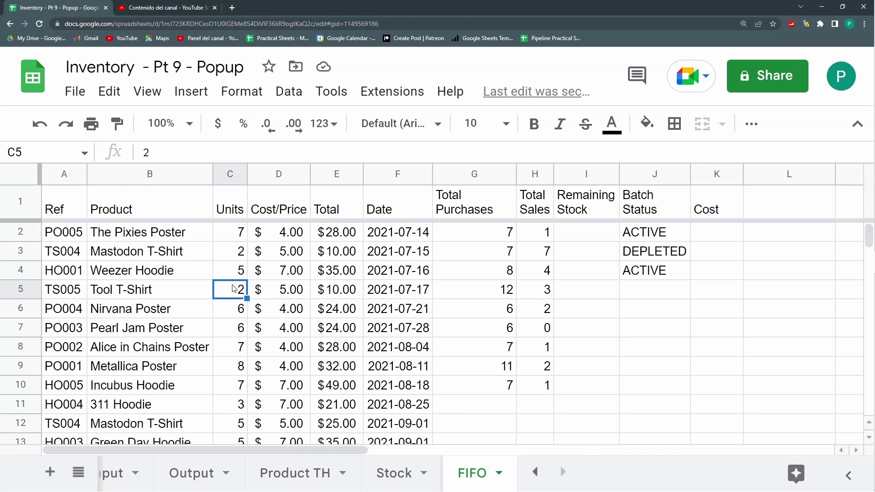
click(542, 294)
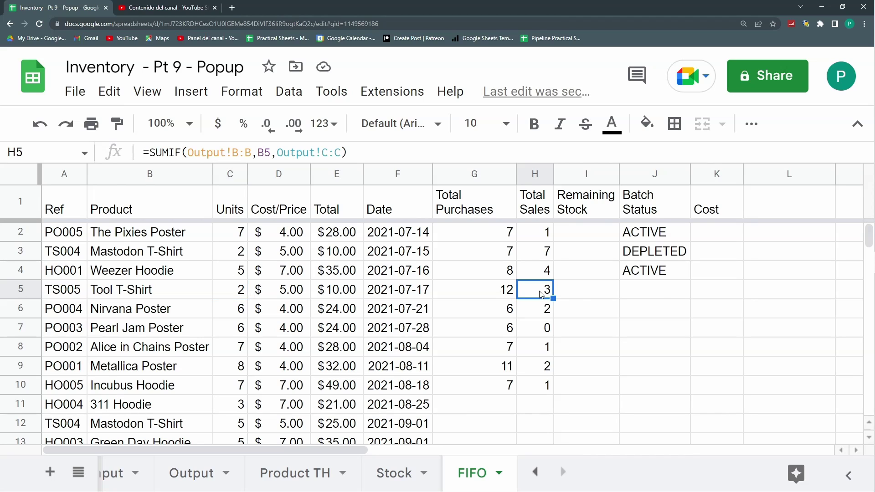
click(653, 297)
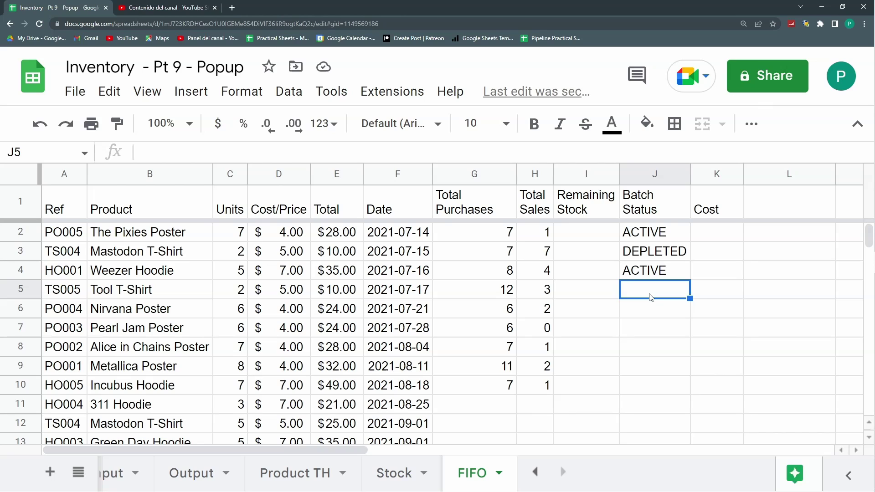
text(DEPL)
key(Return)
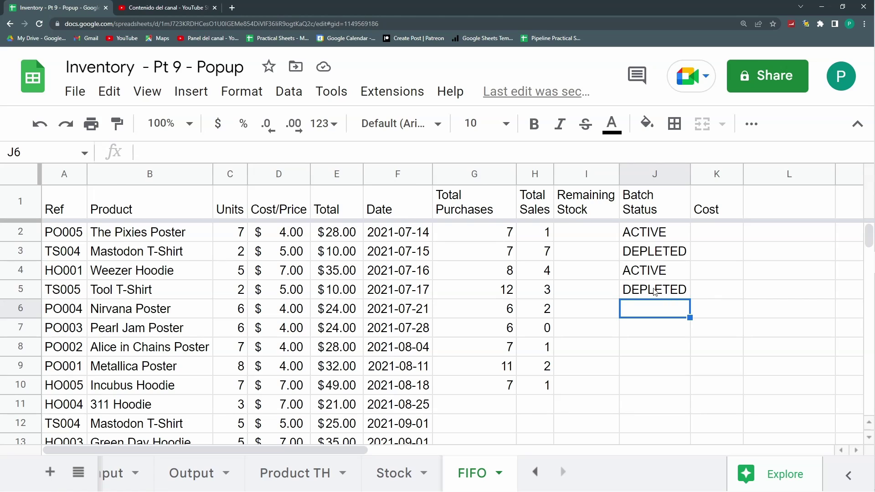
Step: Paste ACTIVE into Batch Status cells J6, J7, J8 and J9
click(654, 272)
key(ctrl+c)
click(652, 309)
key(ctrl+v)
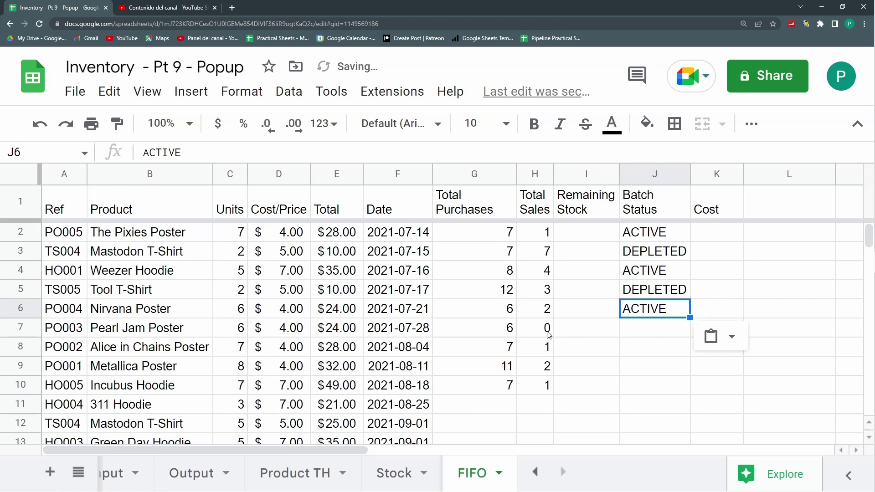
click(655, 332)
key(ctrl+v)
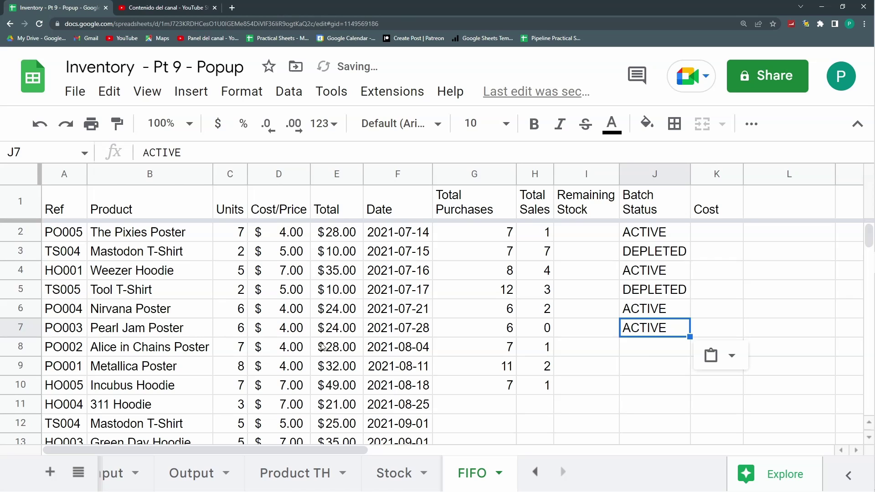
click(638, 348)
key(ctrl+v)
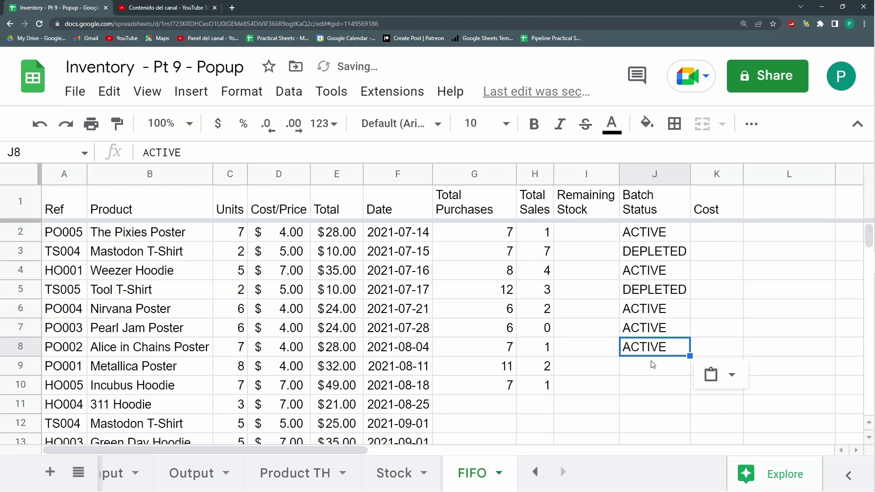
click(240, 372)
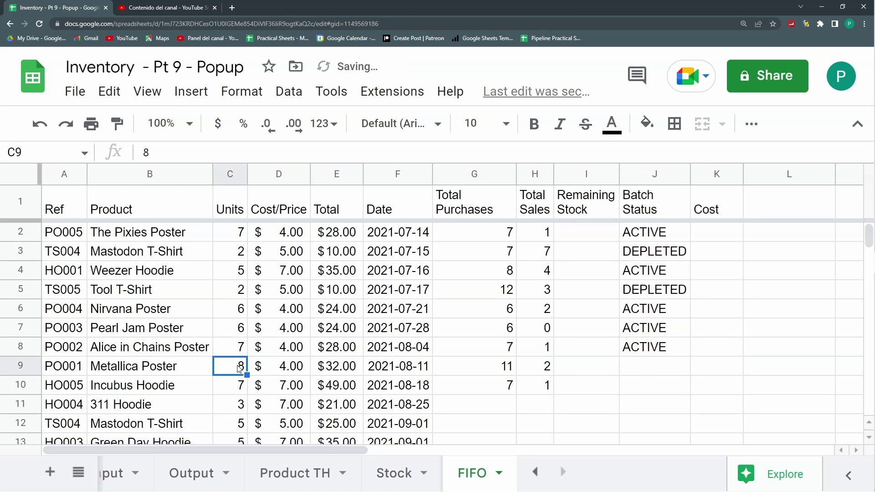
click(638, 366)
key(ctrl+v)
Step: Paste ACTIVE as the Batch Status of row 10
scroll(640, 373, down, 1)
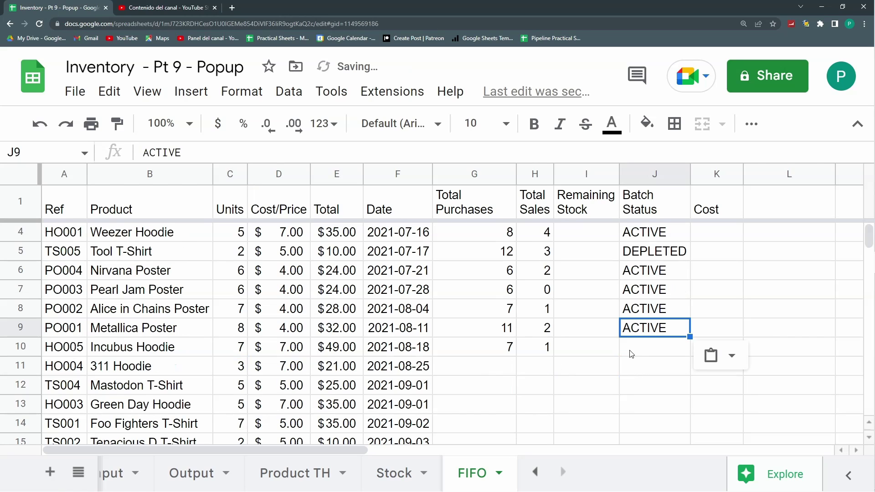
click(632, 354)
key(ctrl+v)
Step: Fill the row 10 Total Purchases and Total Sales formulas down the remaining rows
scroll(596, 361, down, 2)
scroll(598, 360, up, 1)
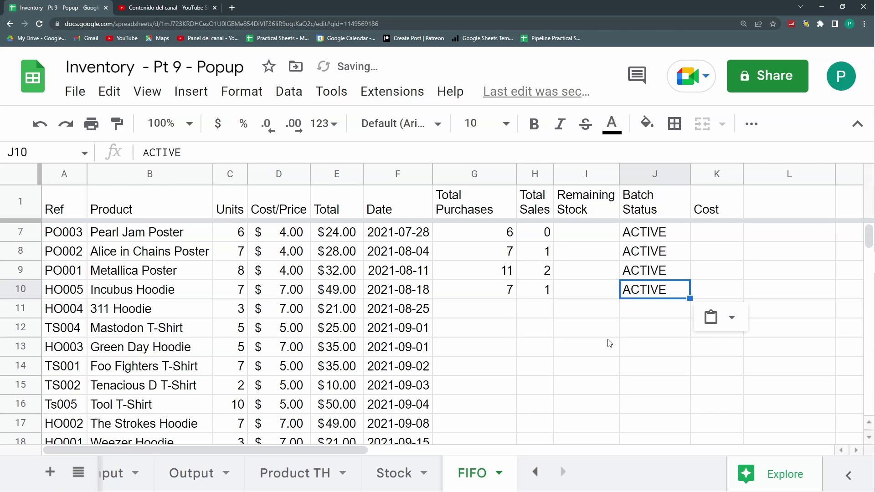
drag(497, 289, 545, 406)
scroll(593, 364, up, 3)
click(636, 329)
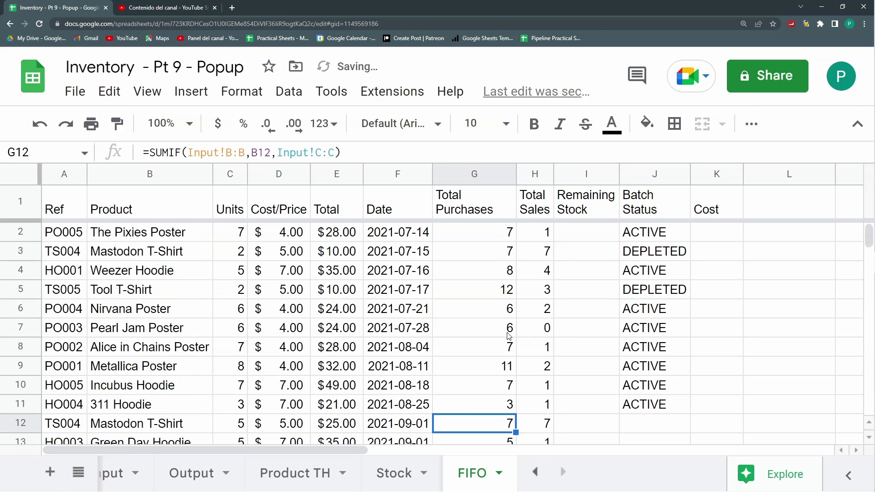
Step: Set row 11 to ACTIVE and row 12 to DEPLETED, copying DEPLETED from row 3
key(Right)
key(Right)
key(Right)
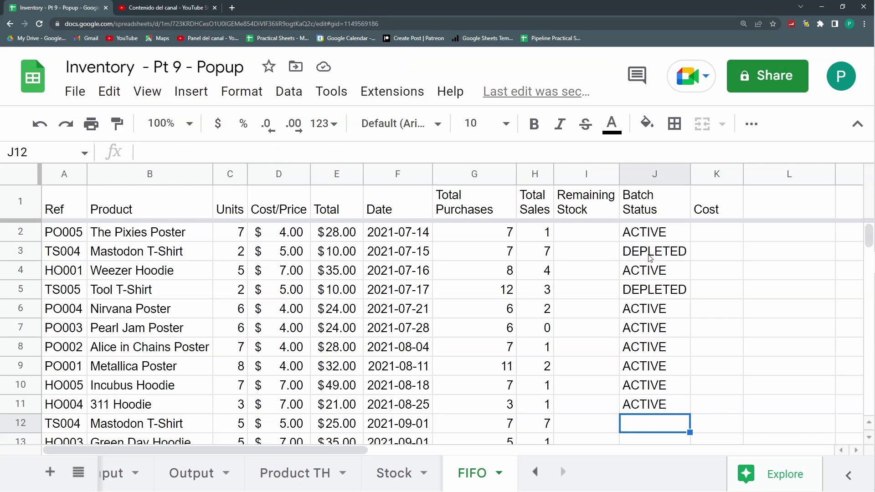
click(651, 257)
key(ctrl+c)
click(636, 424)
key(ctrl+v)
Step: Paste ACTIVE into the Batch Status cells of rows 13 through 17
scroll(554, 369, down, 2)
key(Up)
key(ctrl+c)
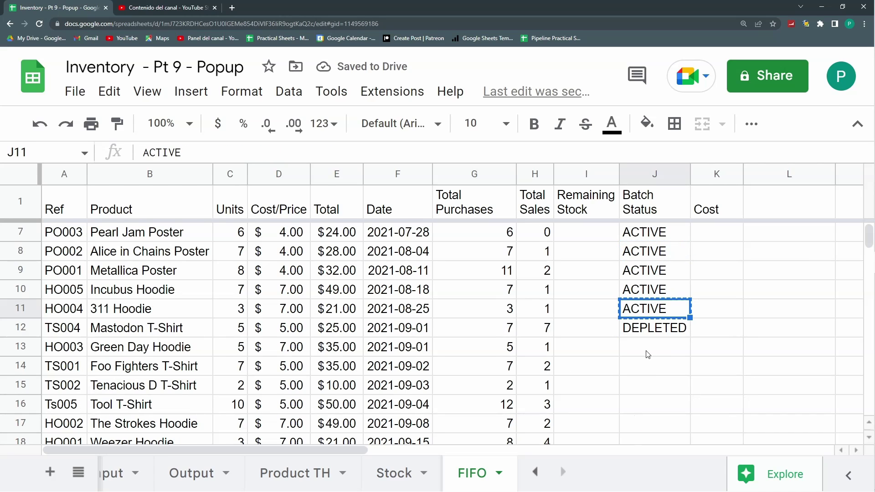
click(649, 355)
key(ctrl+v)
click(646, 371)
key(ctrl+v)
click(641, 391)
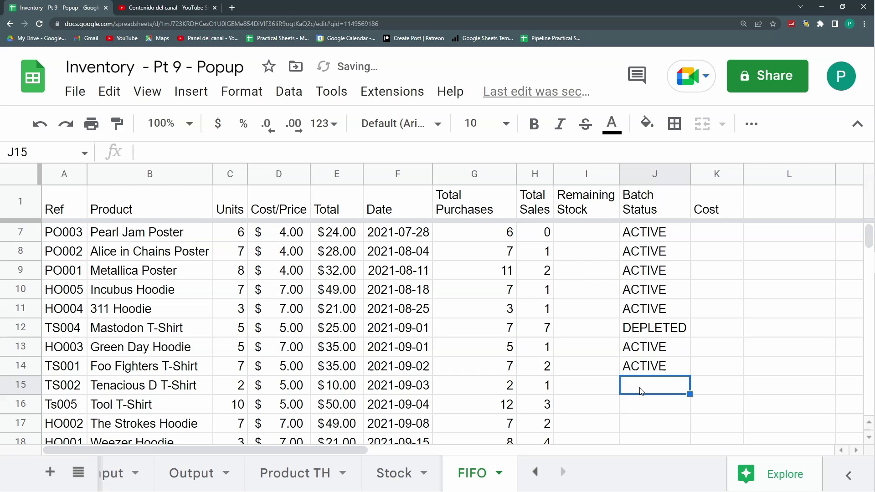
key(ctrl+v)
click(640, 405)
key(ctrl+v)
click(641, 423)
key(ctrl+v)
scroll(592, 410, down, 2)
Step: Check row 18's Weezer Hoodie purchases and sales against its units and the row 4 batch
click(504, 348)
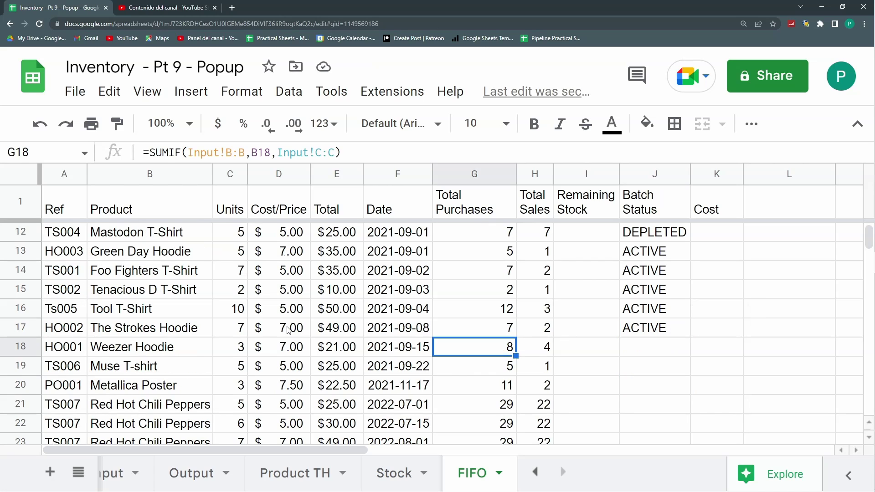
click(227, 352)
click(504, 351)
scroll(489, 354, up, 4)
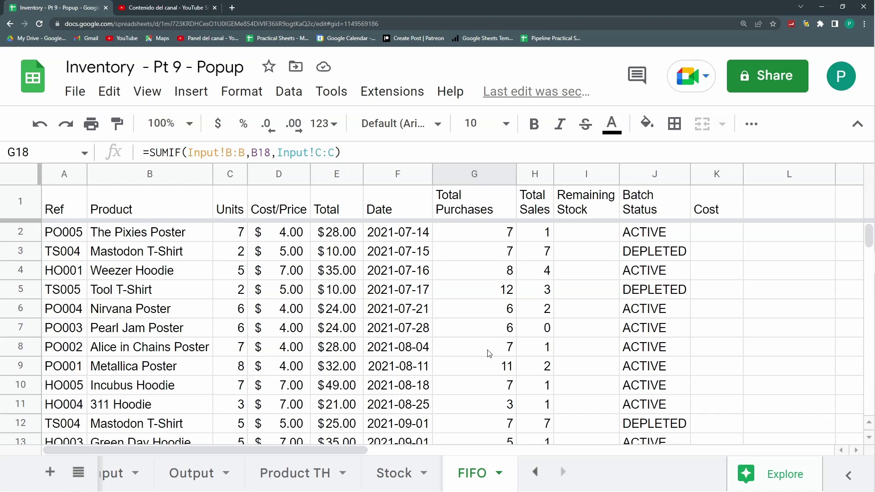
click(226, 269)
scroll(316, 298, down, 4)
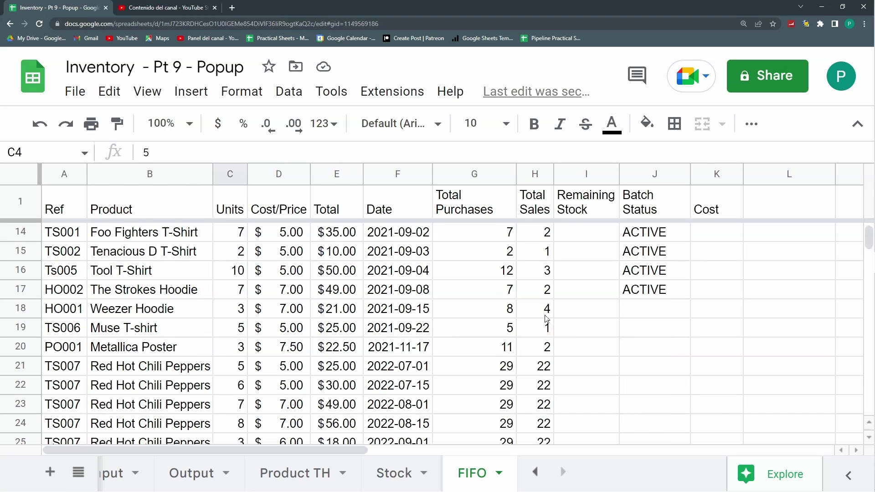
click(546, 313)
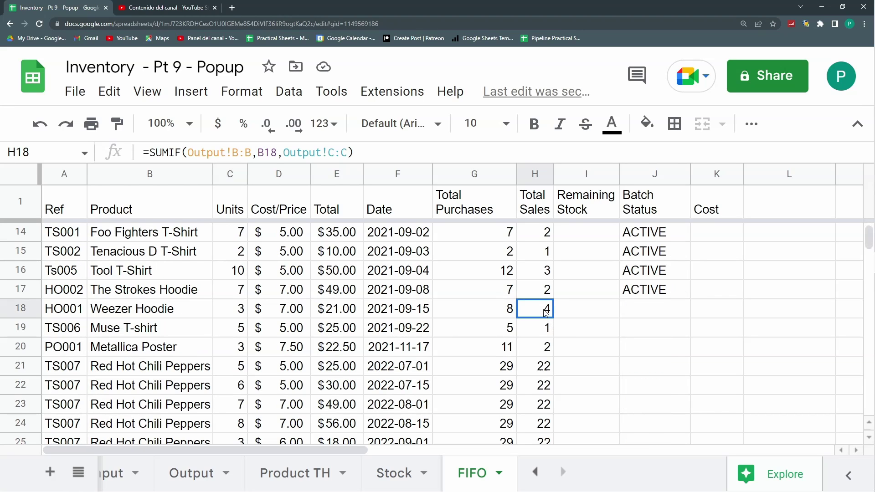
Step: Mark row 18 as FUTURE and row 19 as ACTIVE
click(647, 316)
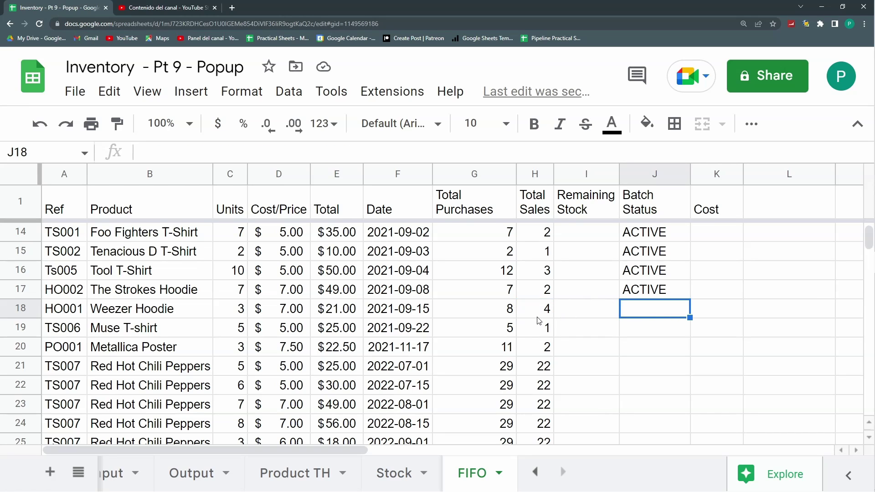
text(F)
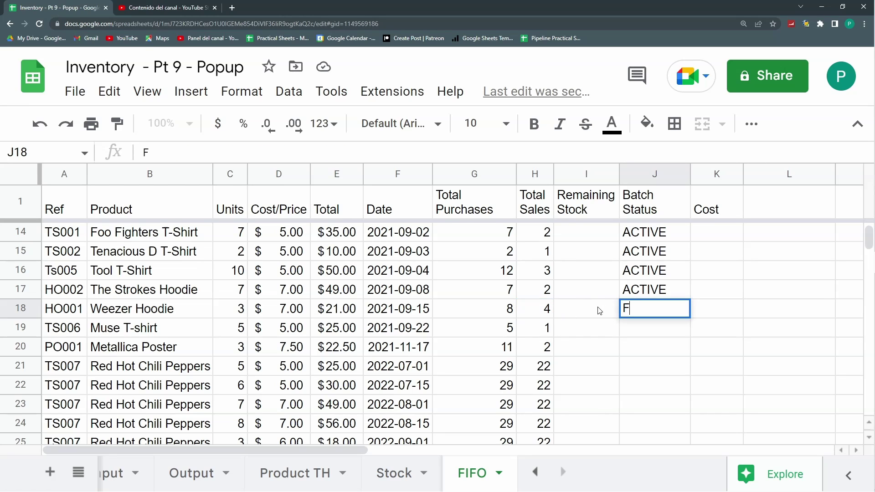
text(UTURE)
key(Return)
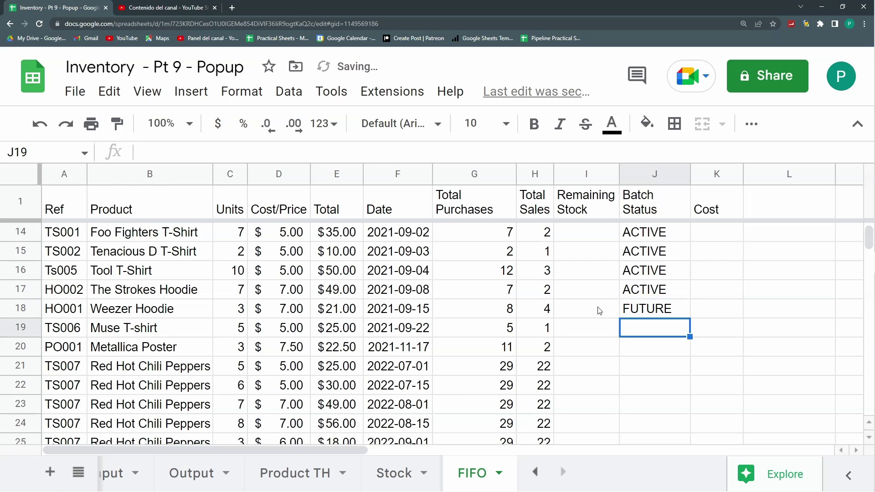
click(665, 296)
key(ctrl+c)
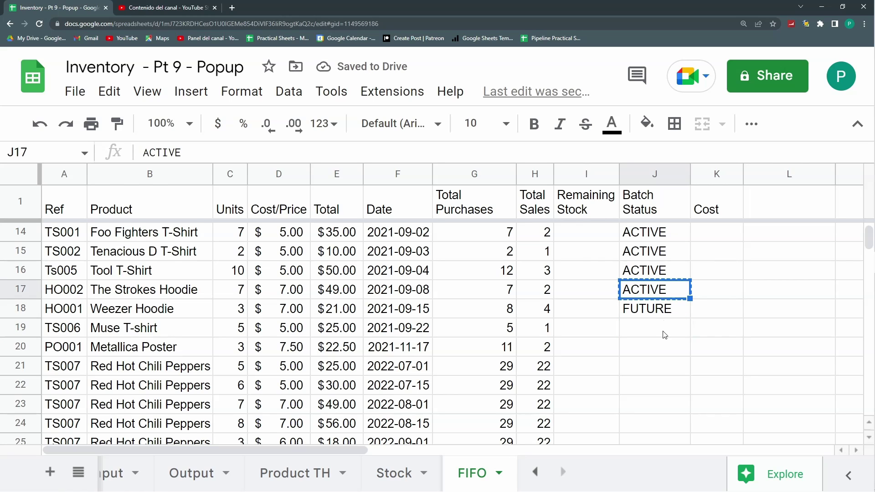
click(666, 335)
key(ctrl+v)
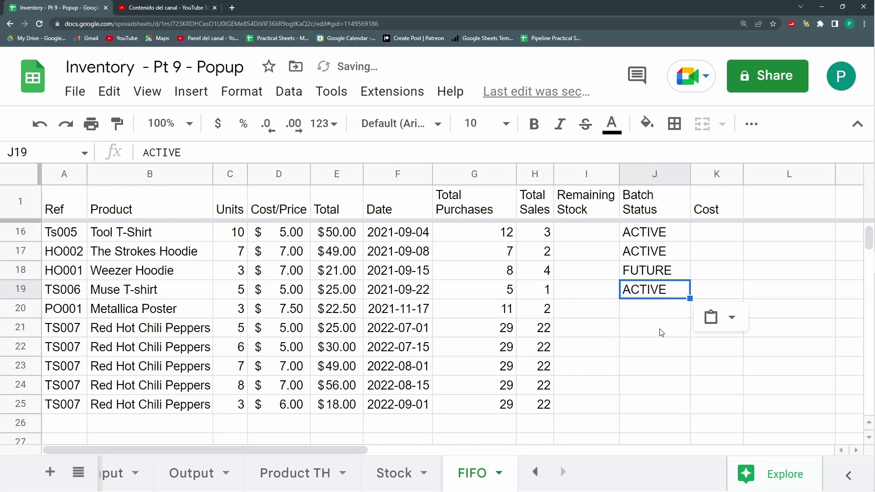
Step: After checking Metallica Poster's purchases, copy FUTURE into row 20's Batch Status
click(639, 305)
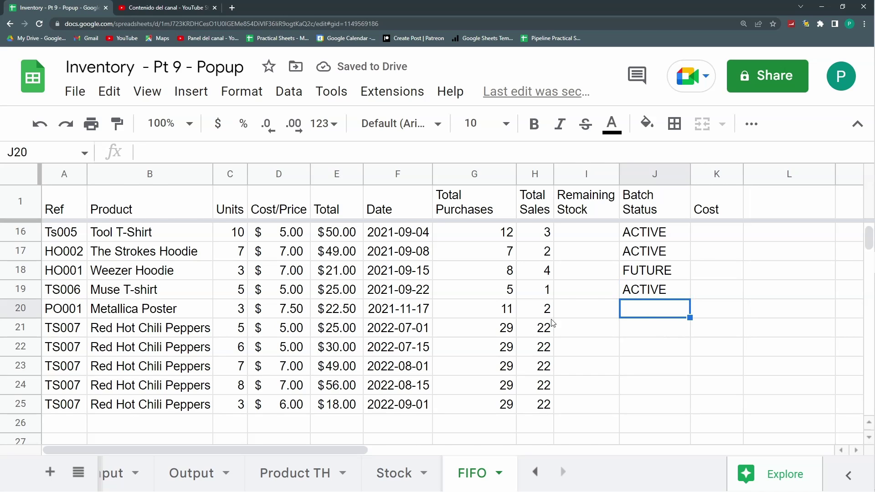
click(502, 305)
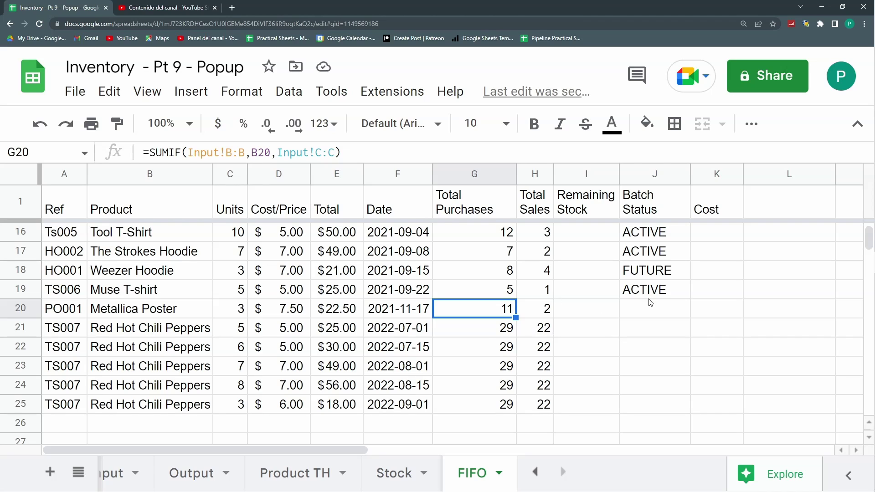
click(653, 272)
key(ctrl+c)
click(658, 307)
key(ctrl+v)
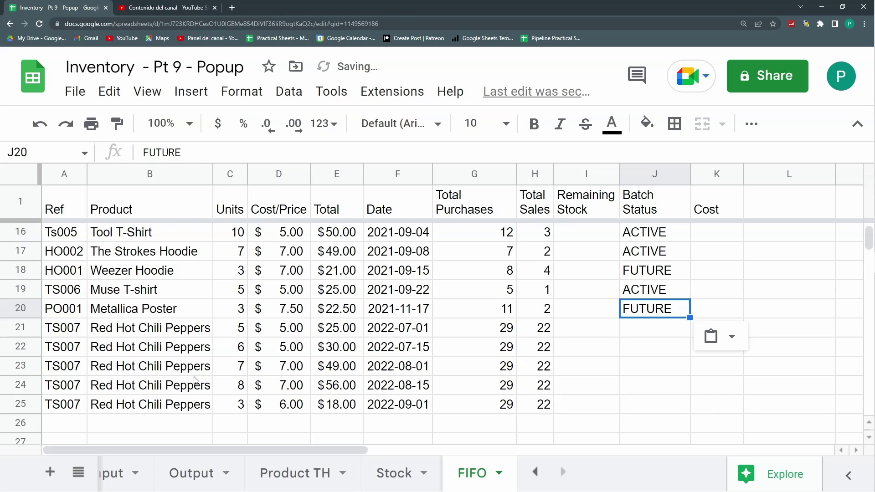
Step: Check row 21's purchases, units and sales, then mark it DEPLETED
click(484, 335)
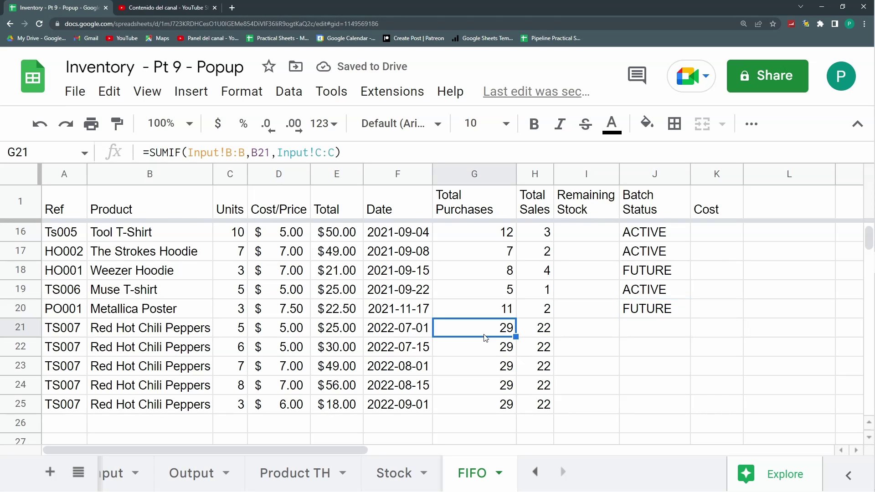
click(232, 334)
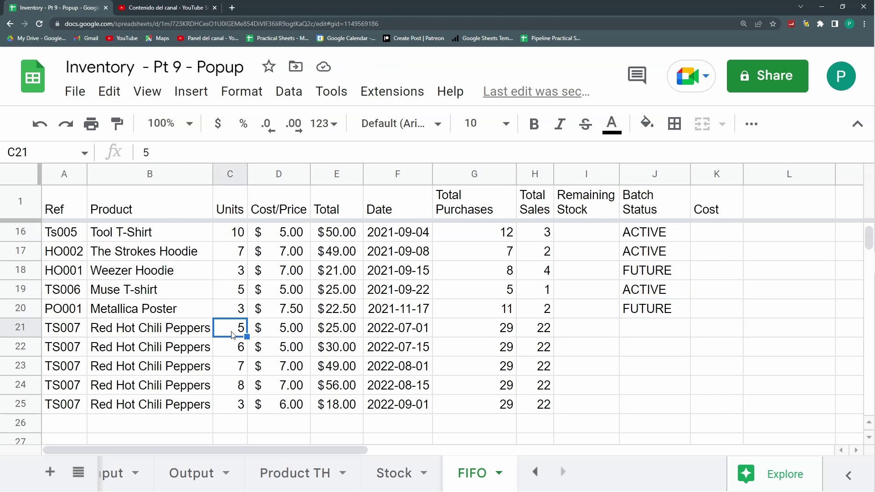
click(547, 332)
click(633, 332)
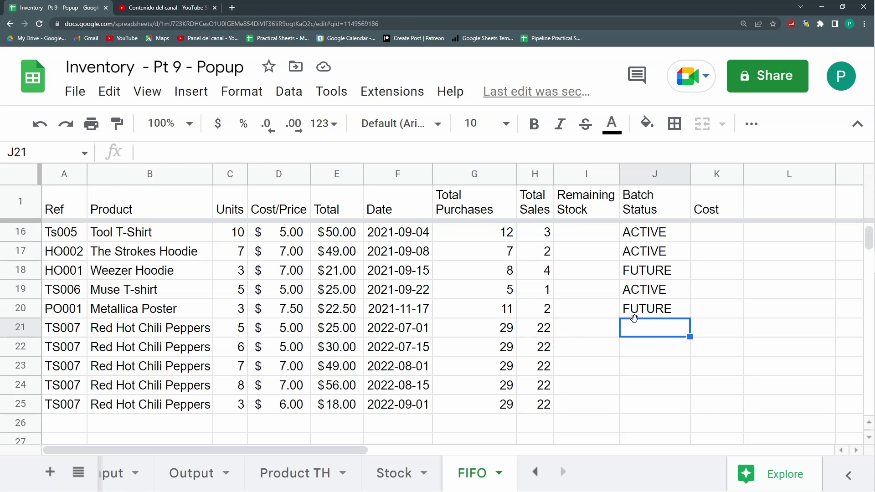
text(DEPLETED)
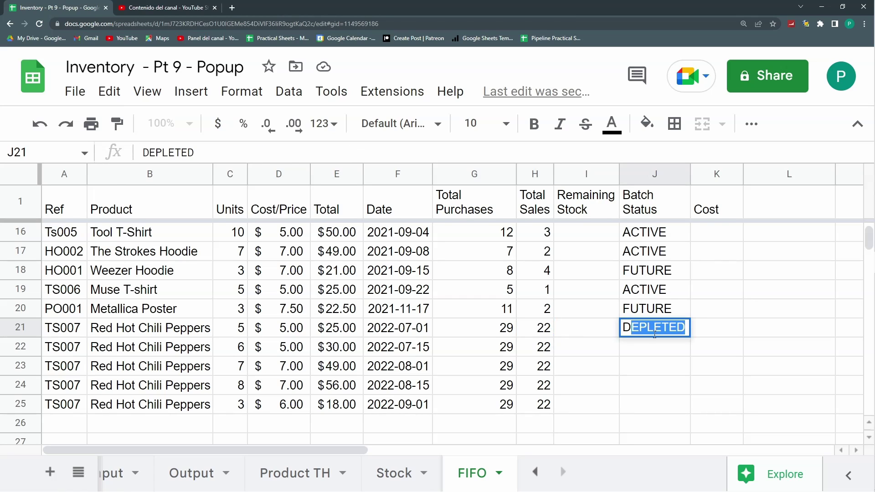
key(Return)
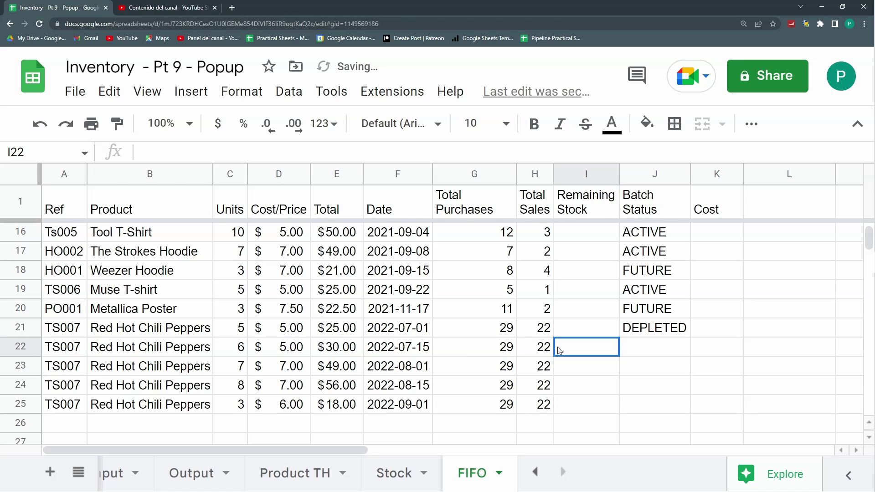
Step: Copy DEPLETED from row 21 into rows 22 and 23
click(556, 350)
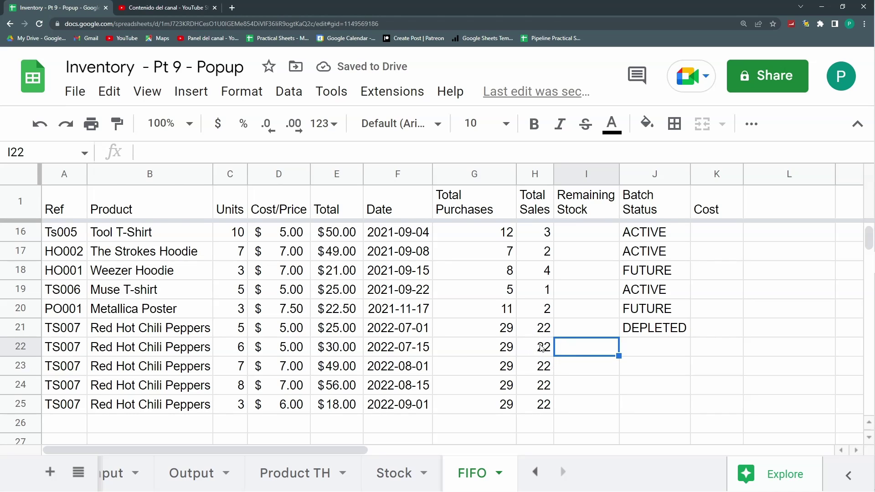
click(650, 328)
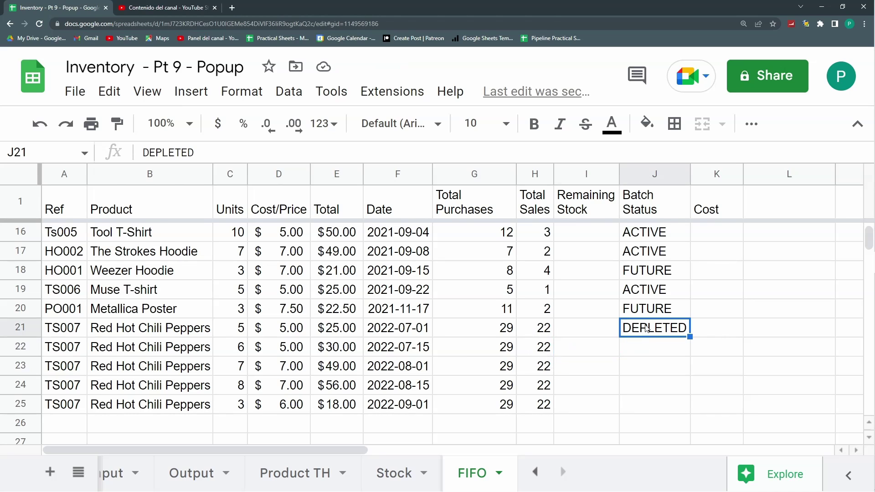
key(ctrl+c)
click(647, 347)
key(ctrl+v)
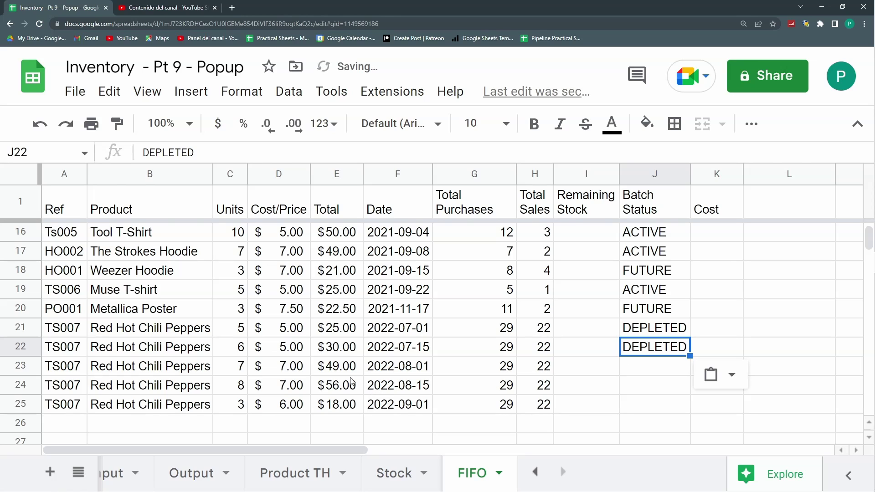
click(651, 371)
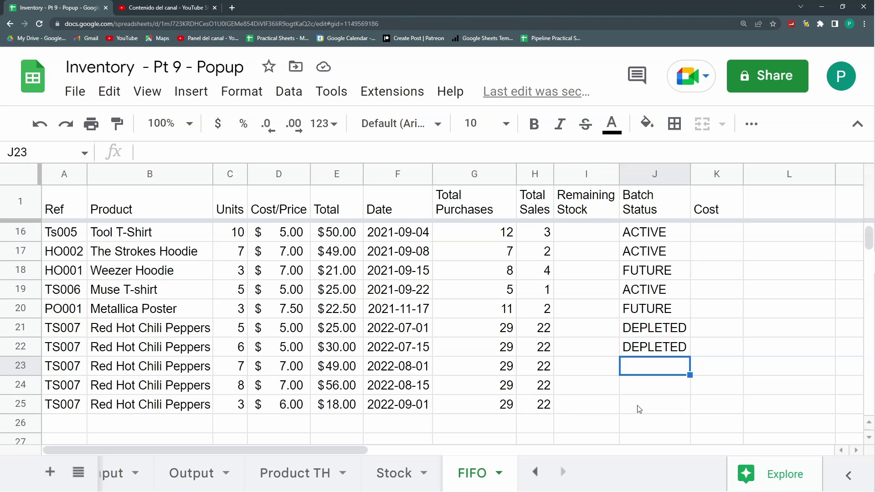
key(ctrl+v)
Step: Compare the combined units of rows 21–24 with the totals, then mark row 24 ACTIVE
click(645, 393)
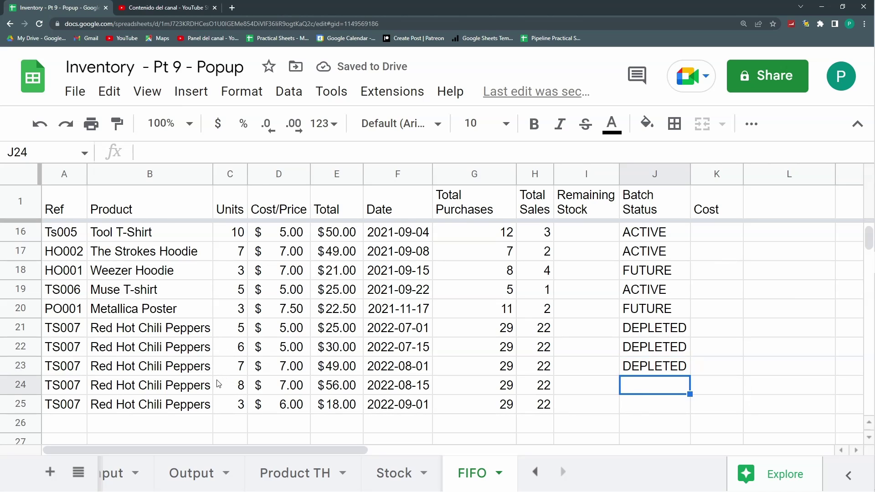
drag(239, 328, 232, 385)
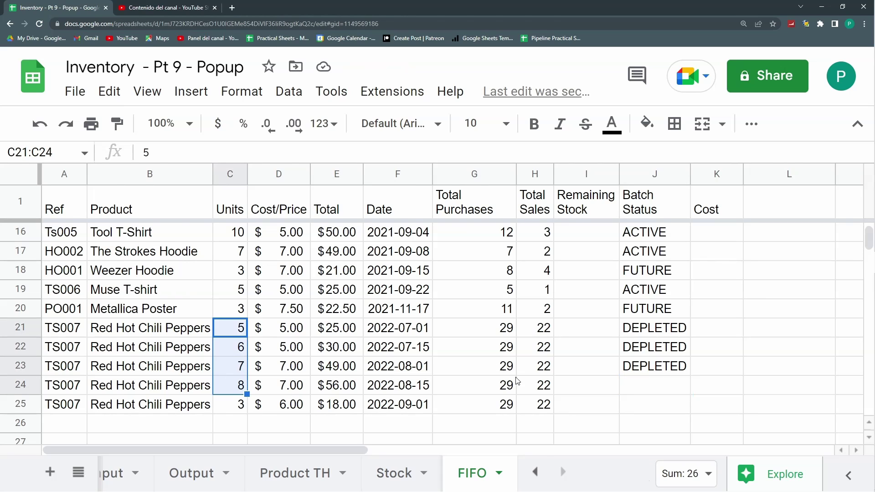
click(531, 386)
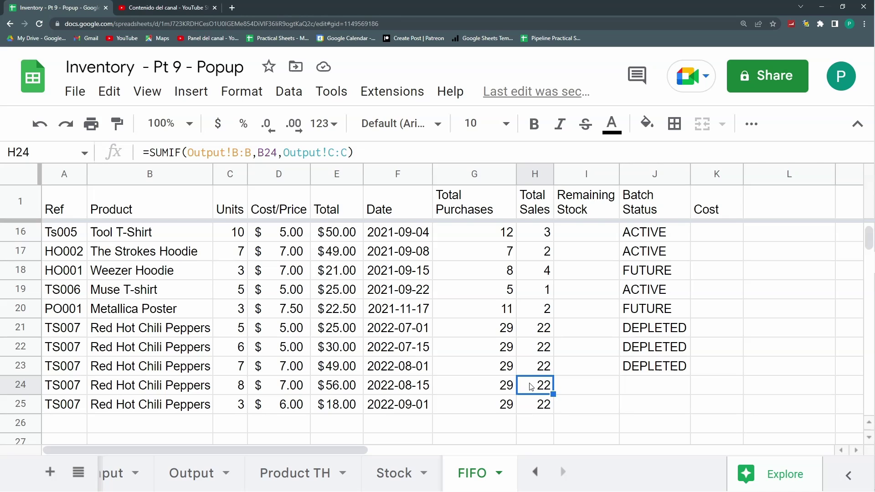
click(490, 390)
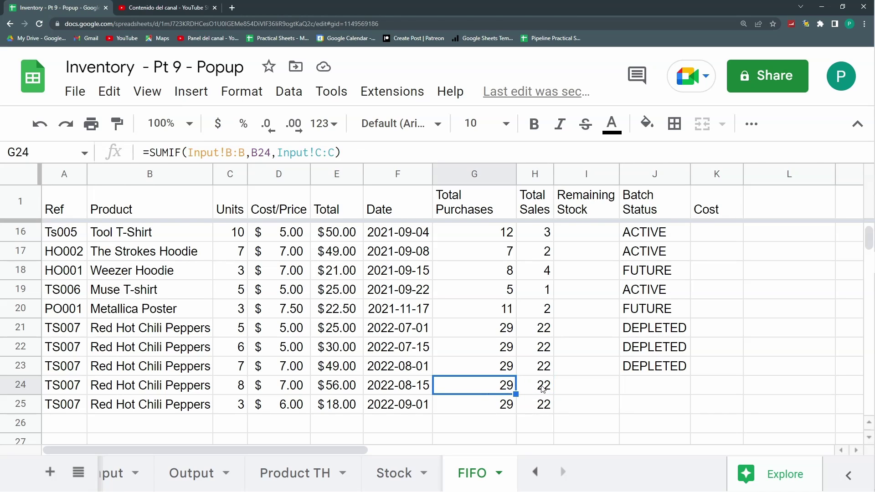
click(542, 388)
click(632, 387)
text(ACT)
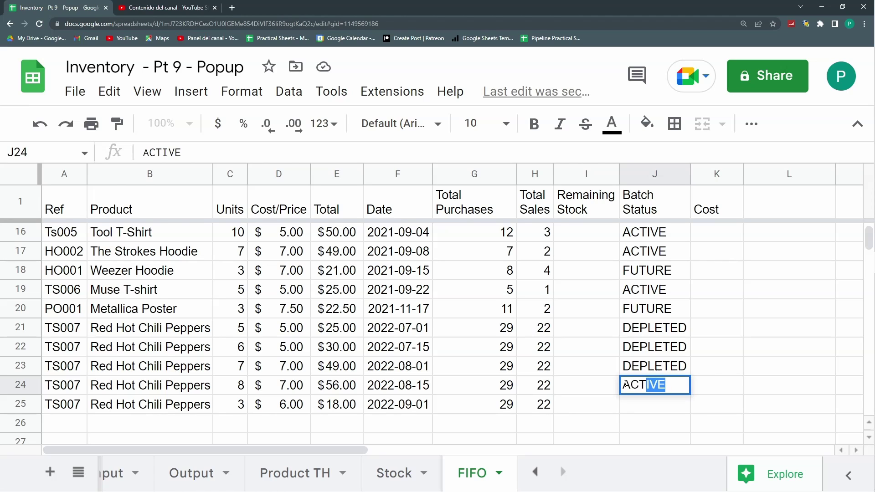
key(Return)
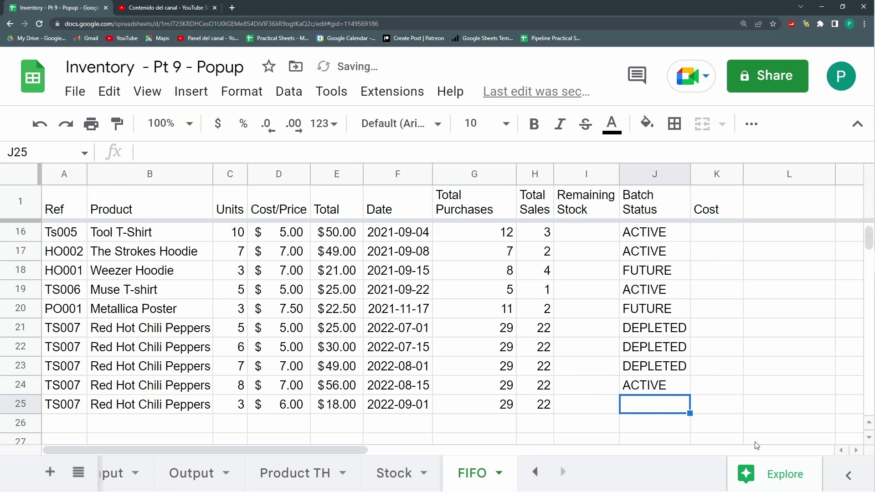
Step: Check all five batches' units against total sales and mark row 25 FUTURE
click(549, 410)
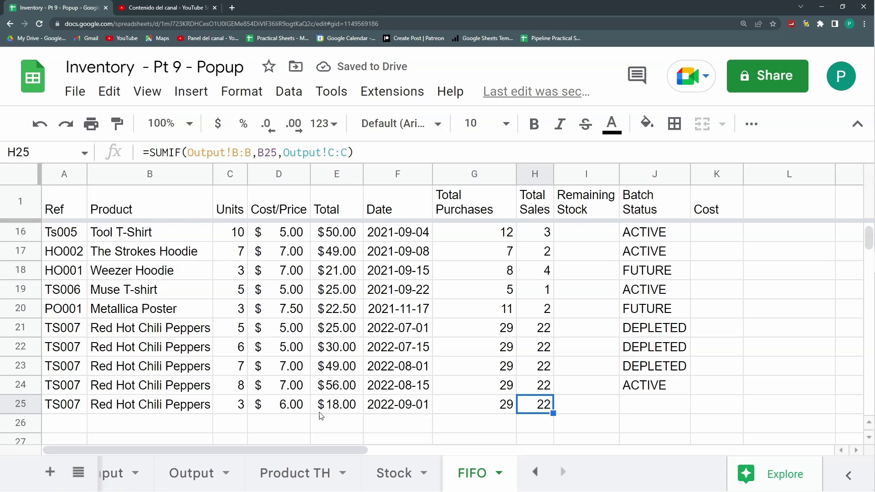
drag(235, 328, 234, 405)
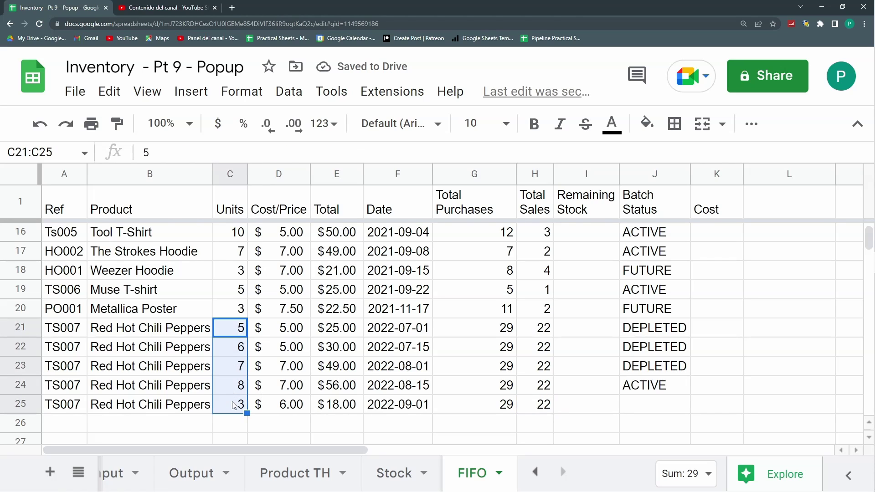
click(234, 405)
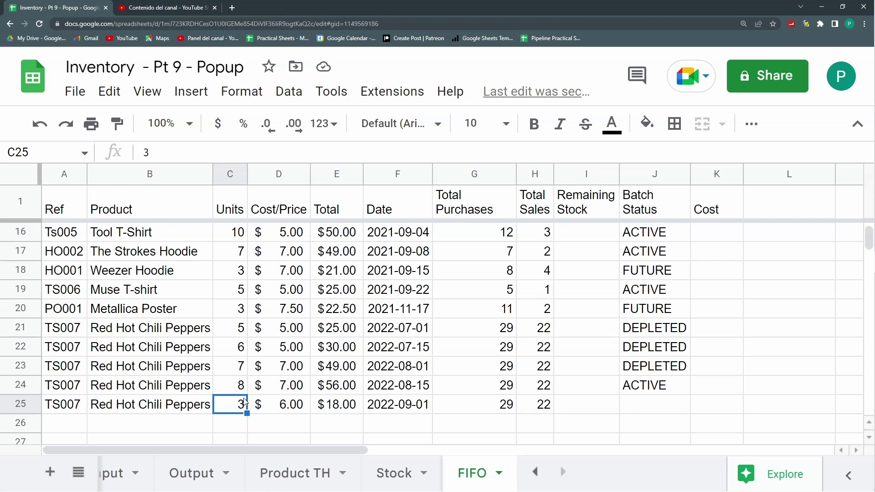
click(550, 407)
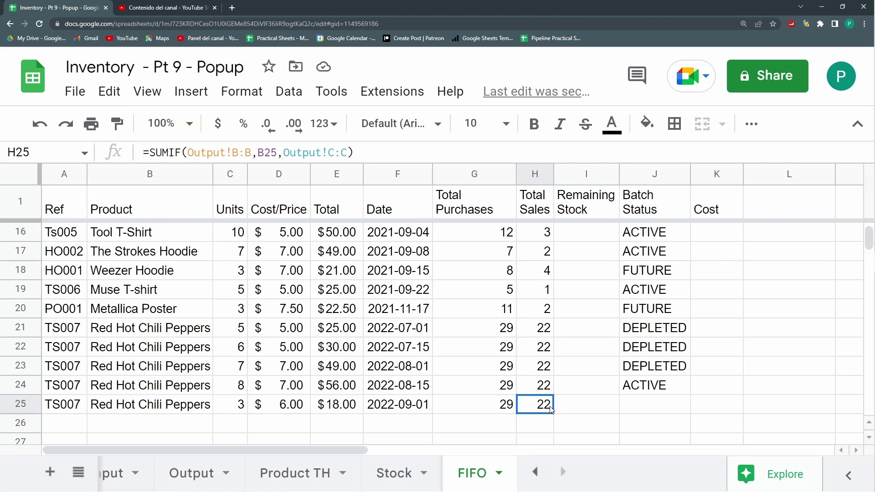
click(648, 410)
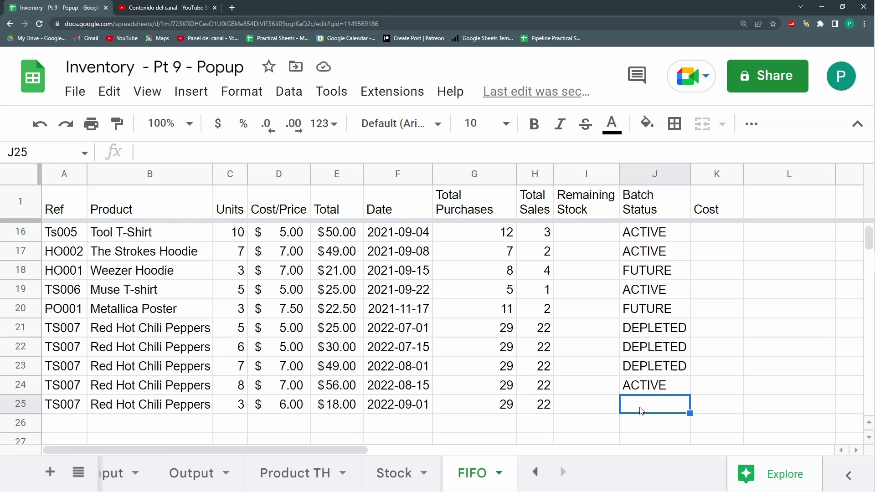
text(FU)
key(Return)
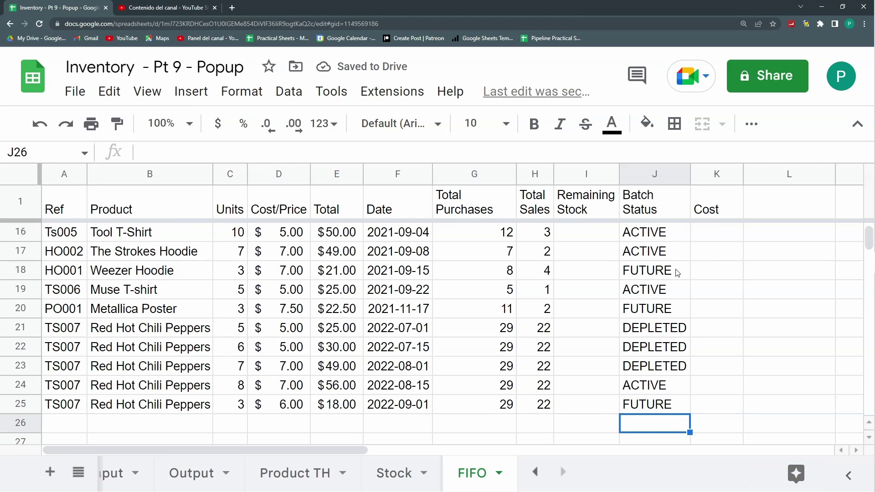
Step: Review the batch statuses and insert a blank column to the left of Cost
click(654, 235)
scroll(665, 246, up, 5)
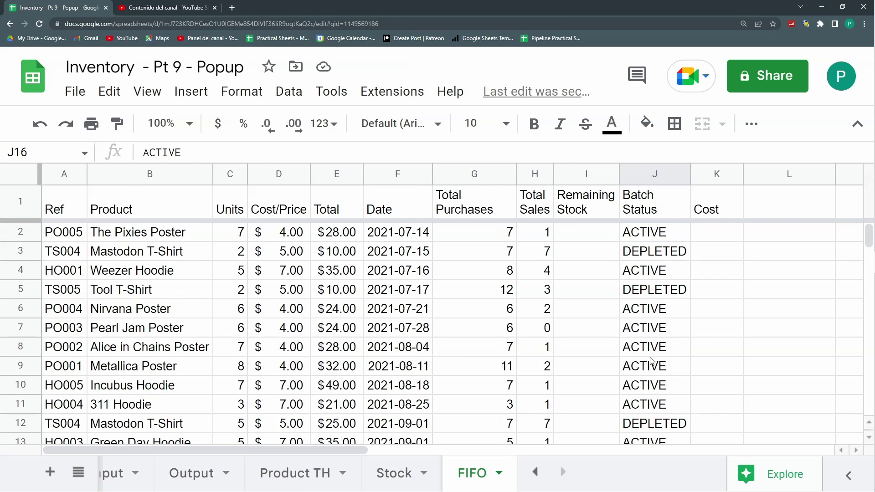
drag(654, 232, 663, 422)
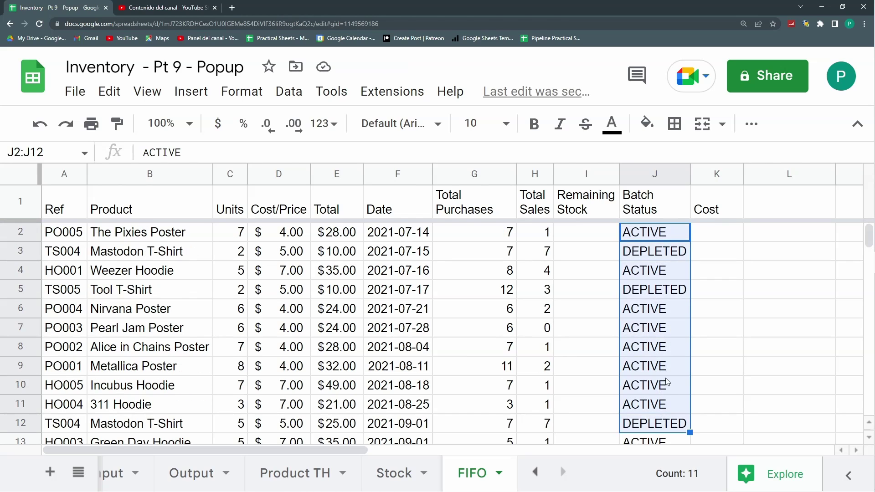
right_click(730, 174)
click(729, 254)
Step: Enter =IFS(C2>H2,"ACTIVE") in K2 and accept the suggested fill-down
click(727, 236)
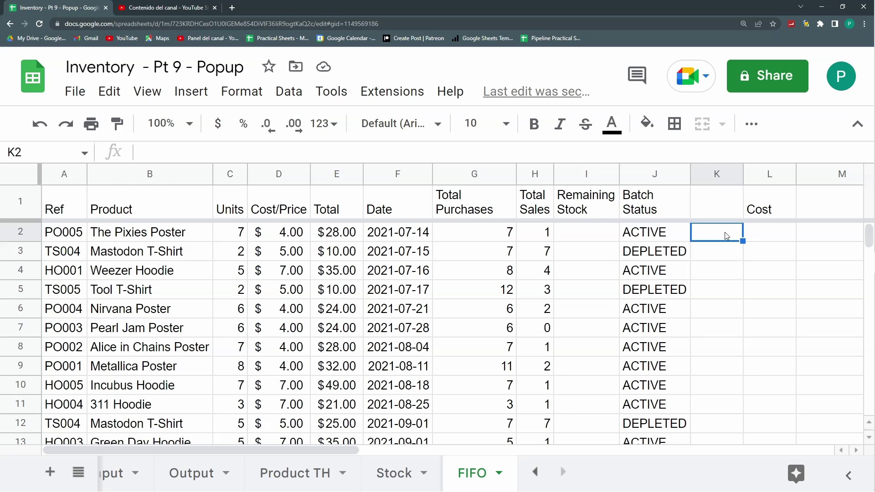
text(=)
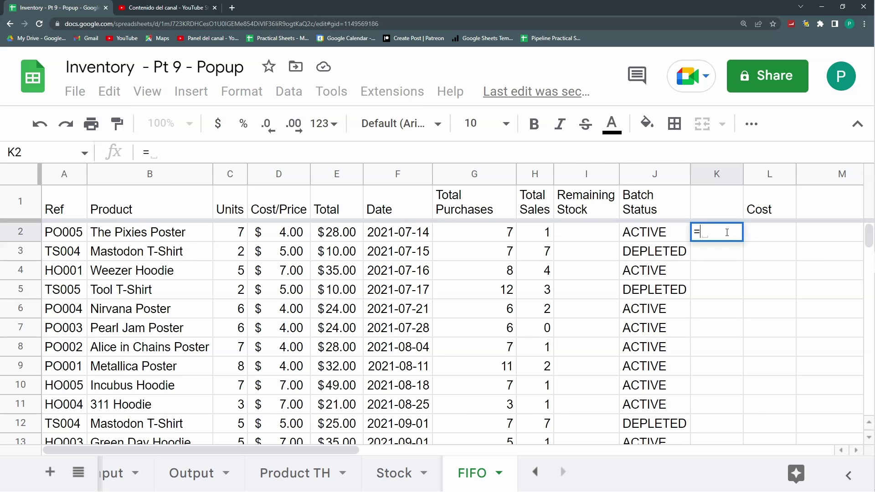
text(ifs)
key(Tab)
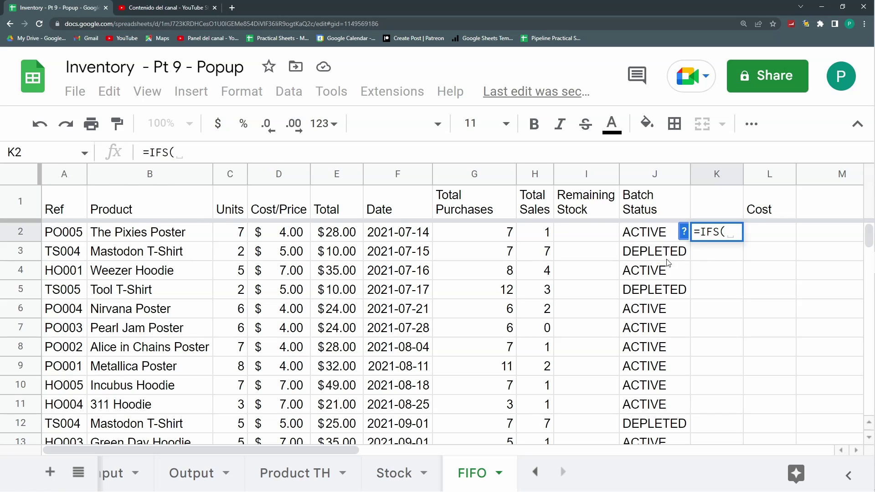
click(223, 239)
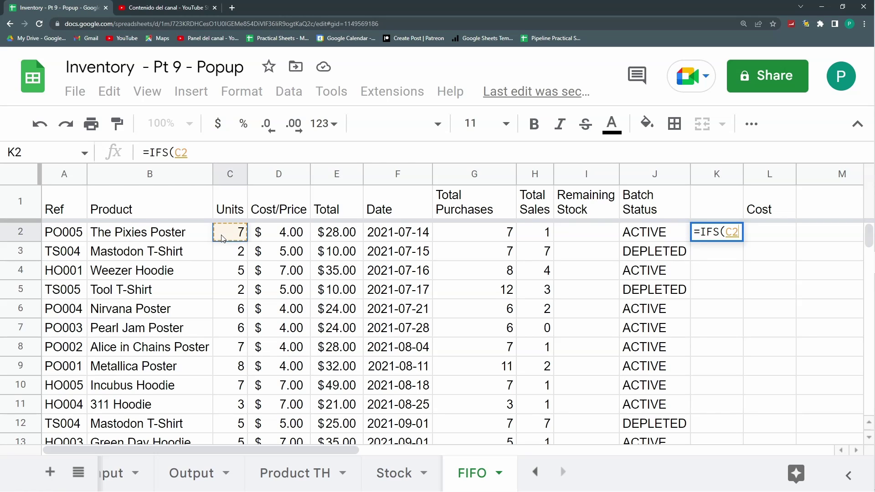
text(>)
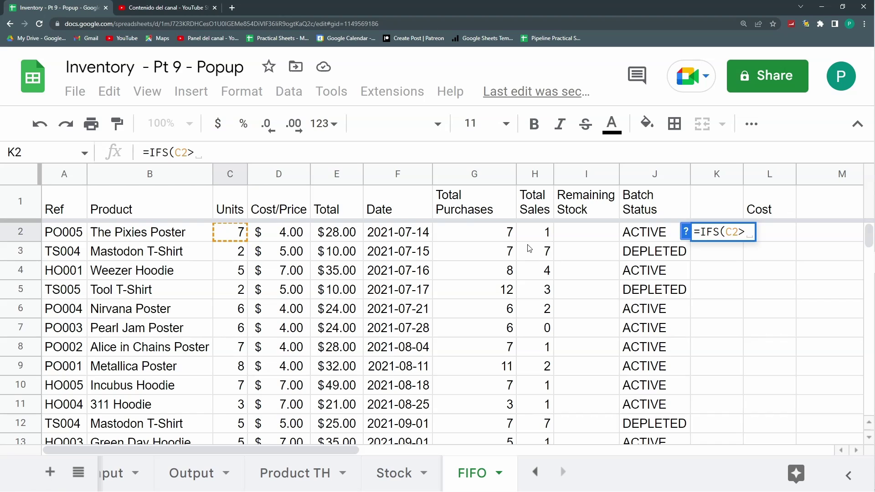
click(542, 238)
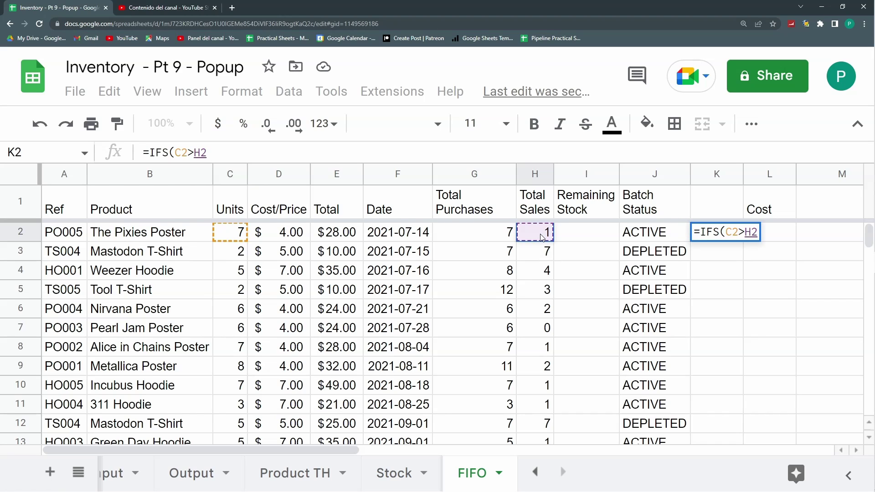
text(;")
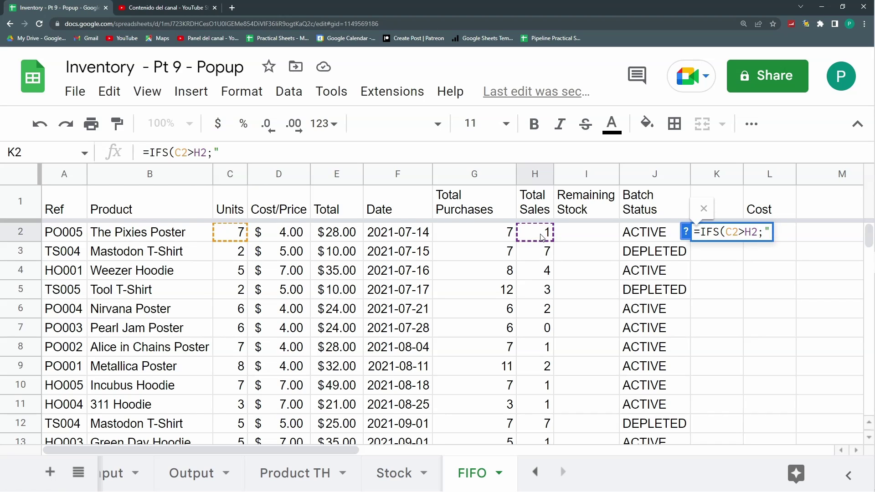
text(ACTIV)
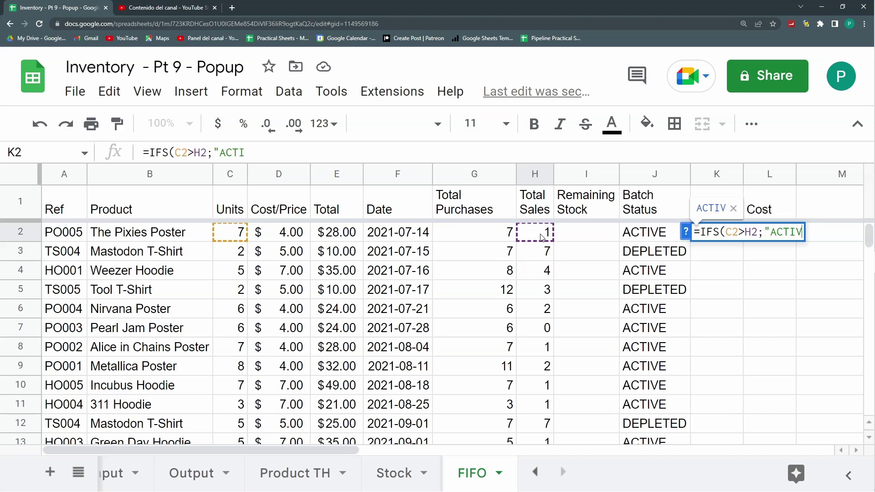
text(E)")
key(Return)
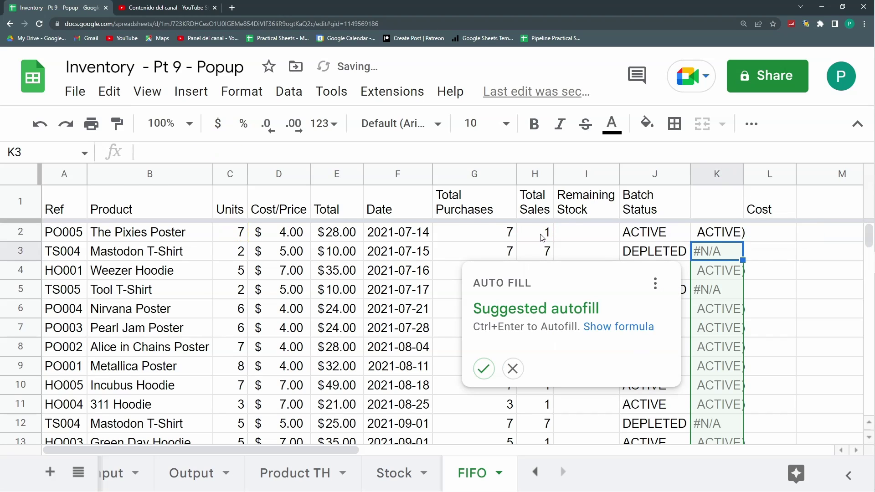
click(484, 369)
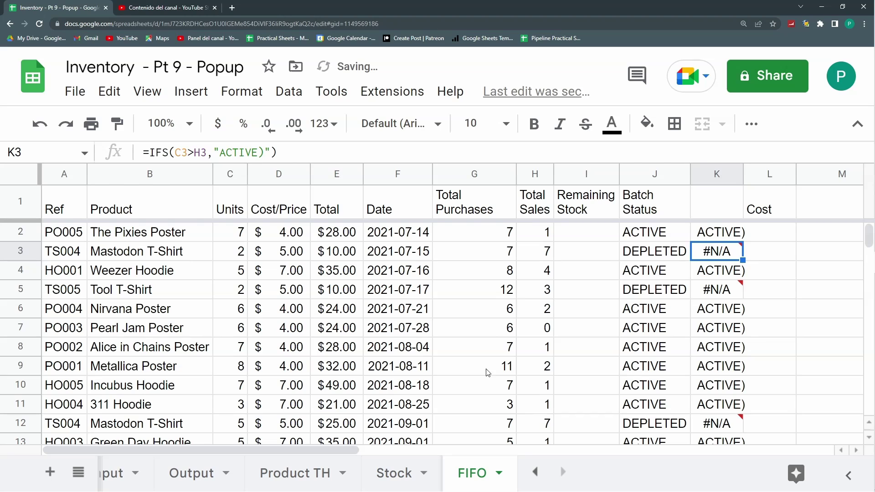
Step: Remove the stray bracket from K2's formula and fill it down column K
click(720, 232)
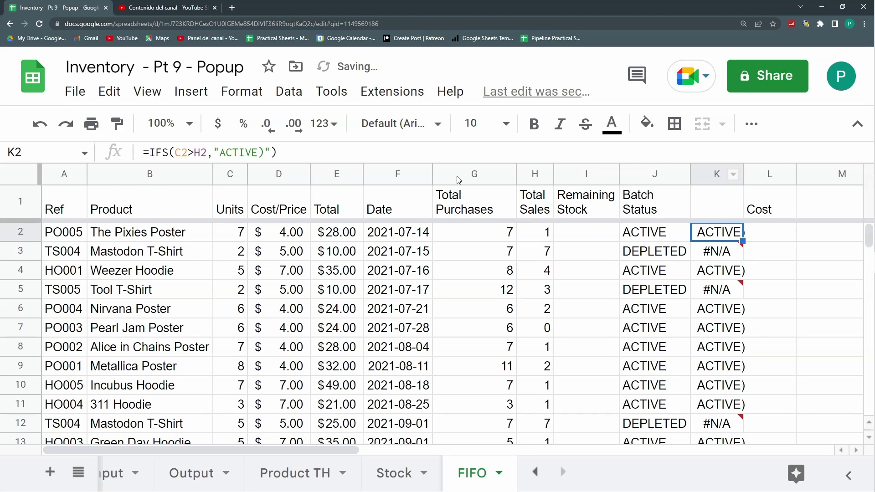
click(269, 152)
key(BackSpace)
key(Return)
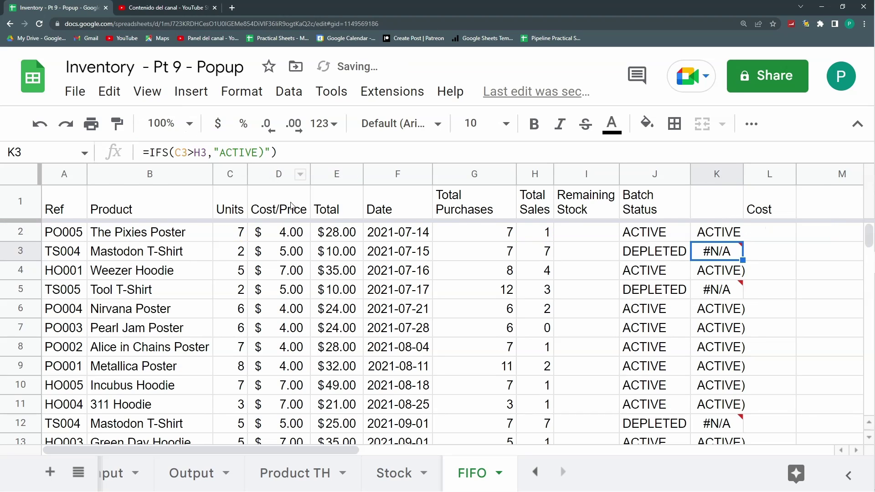
click(726, 234)
drag(743, 242, 726, 376)
scroll(726, 377, up, 7)
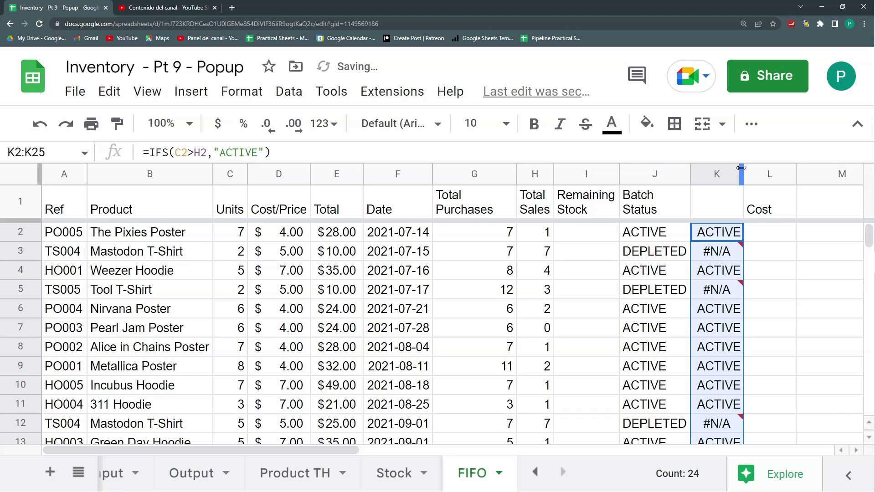
drag(744, 173, 778, 174)
click(734, 316)
scroll(731, 355, down, 3)
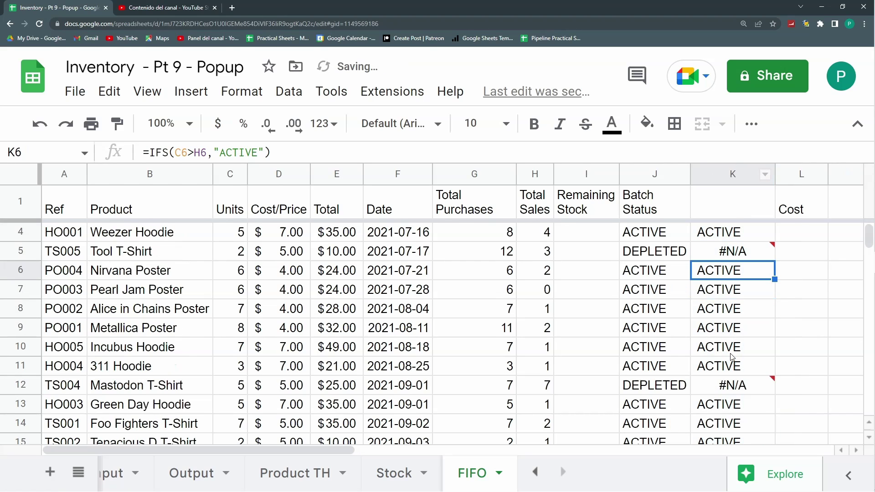
click(731, 315)
scroll(729, 365, down, 2)
scroll(730, 371, down, 2)
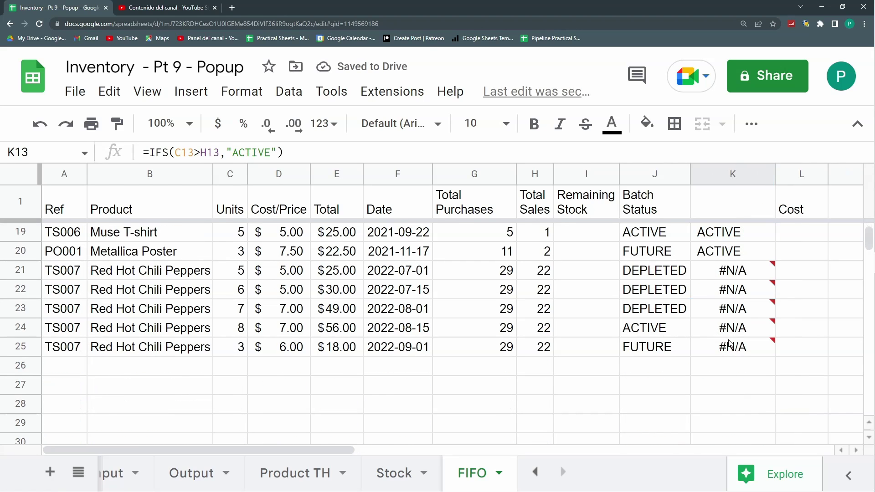
scroll(702, 360, up, 2)
drag(650, 354, 720, 349)
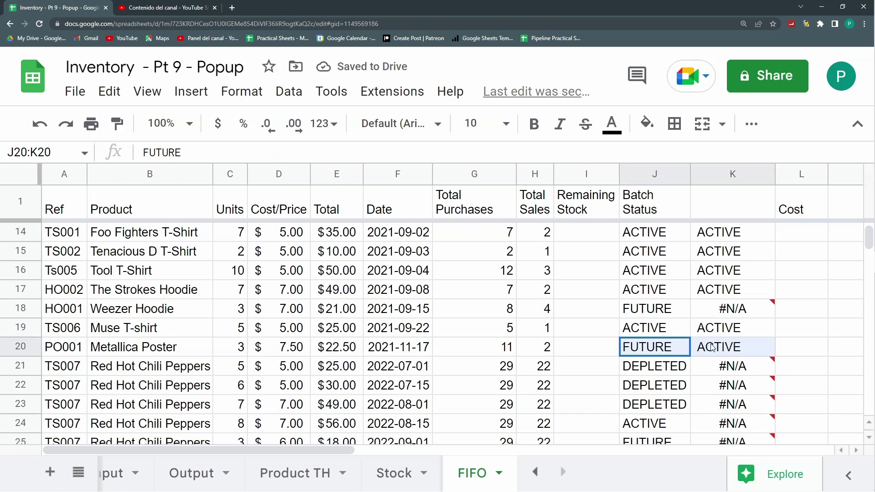
scroll(720, 378, up, 4)
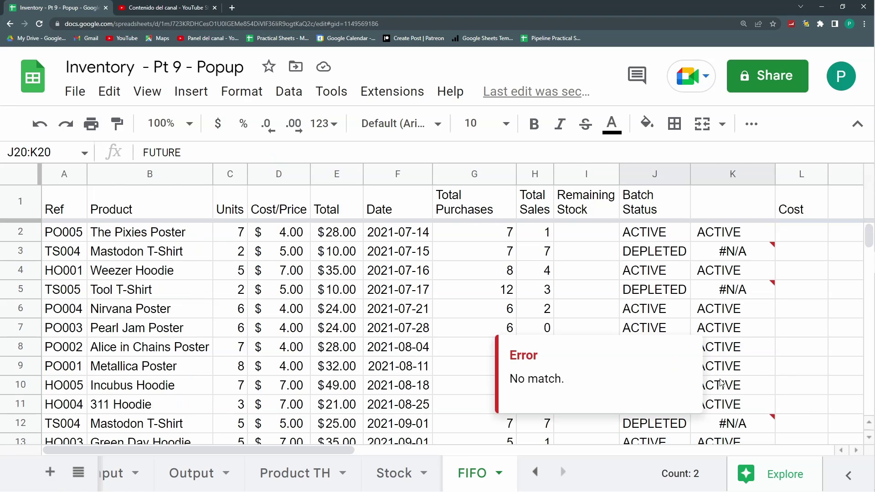
click(738, 236)
click(185, 153)
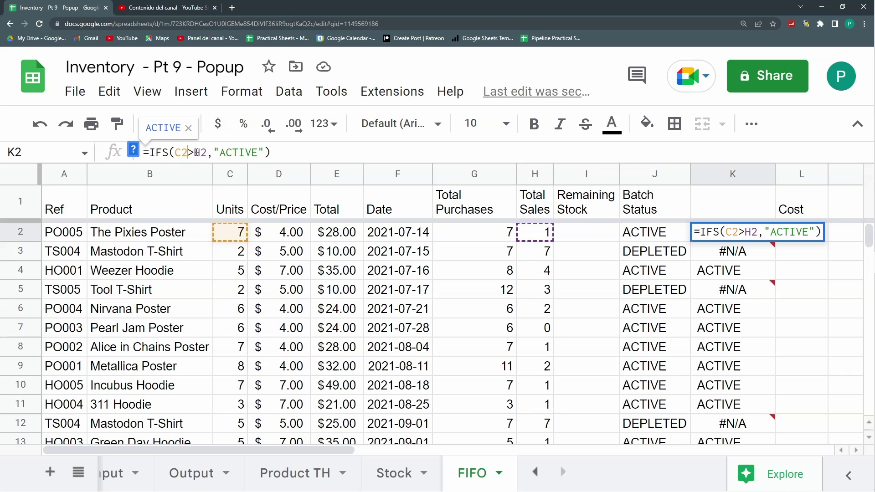
scroll(539, 247, down, 3)
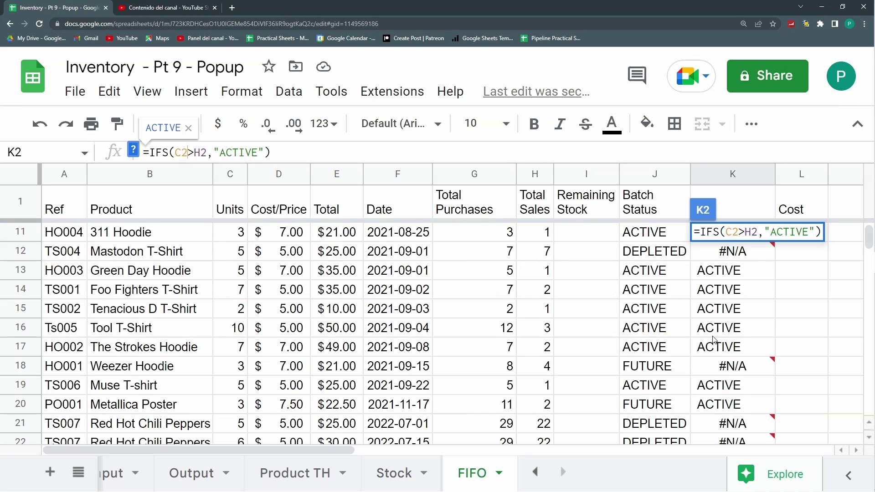
click(730, 404)
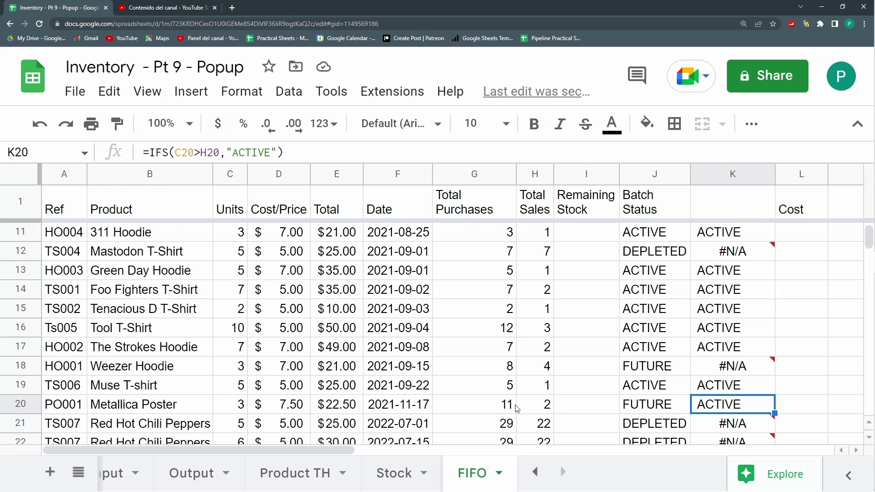
click(499, 407)
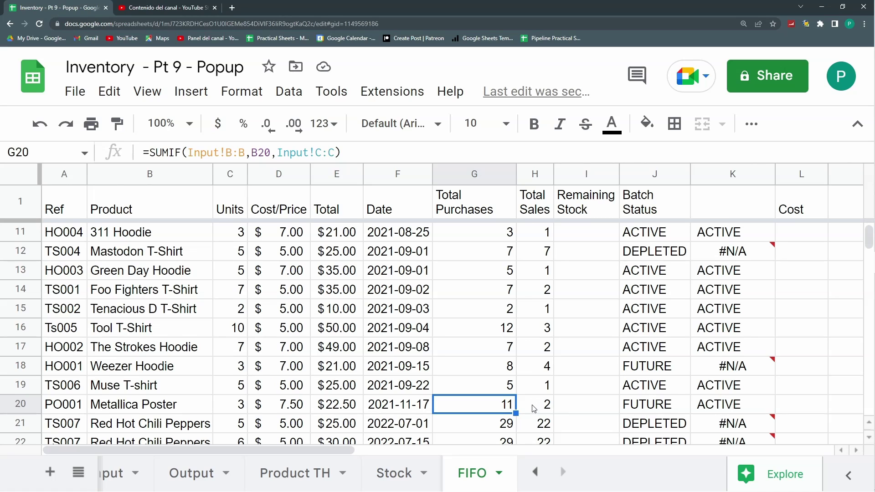
click(226, 404)
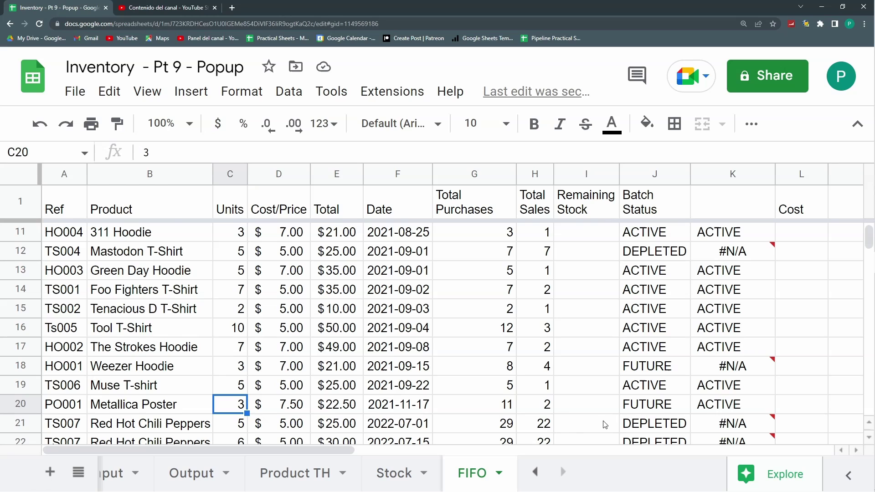
Step: Try adding a G20-H20<=C20 "FUTURE" condition to K20's formula, then undo it
key(ctrl+Right)
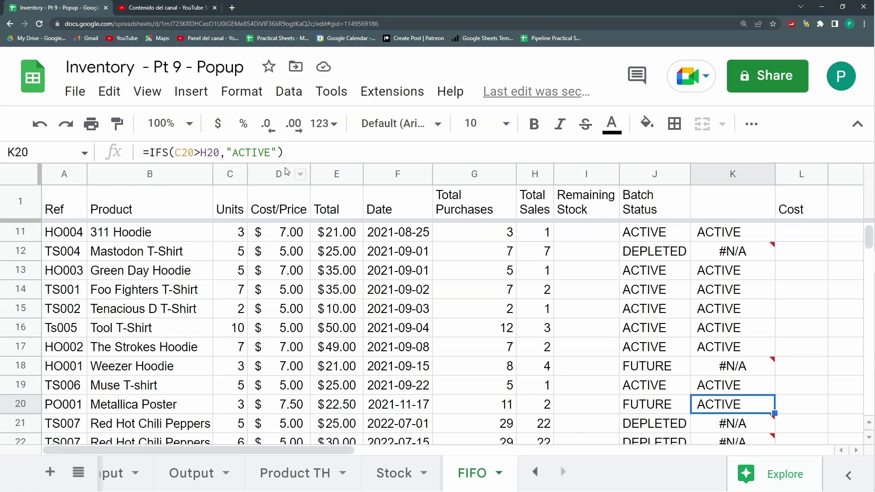
key(Return)
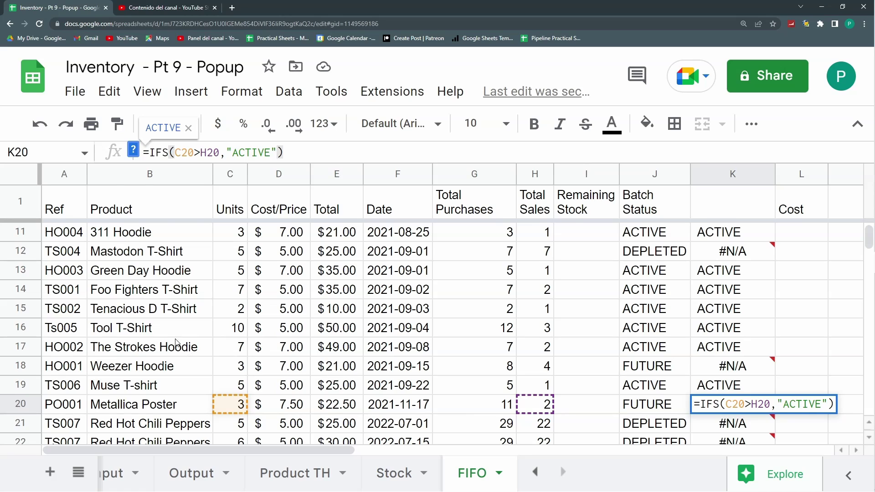
key(Home)
key(Right)
key(Right)
key(Right)
key(Right)
key(Right)
text(,)
click(474, 405)
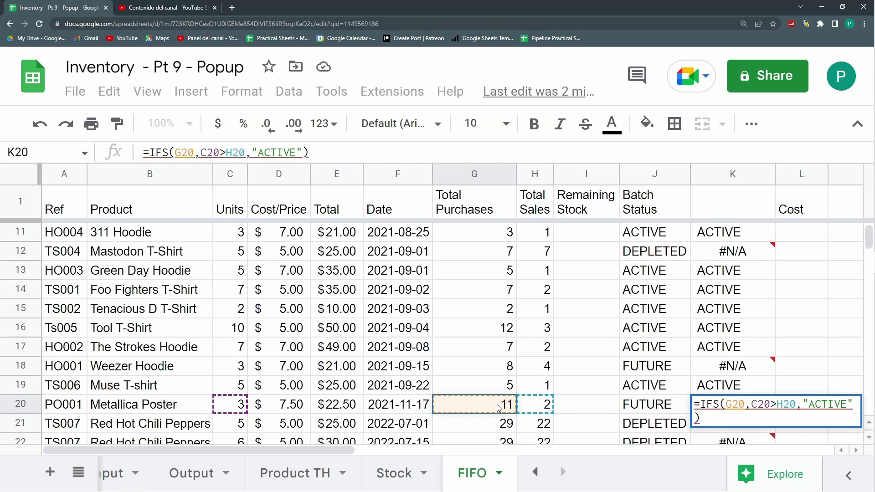
text(-)
click(542, 407)
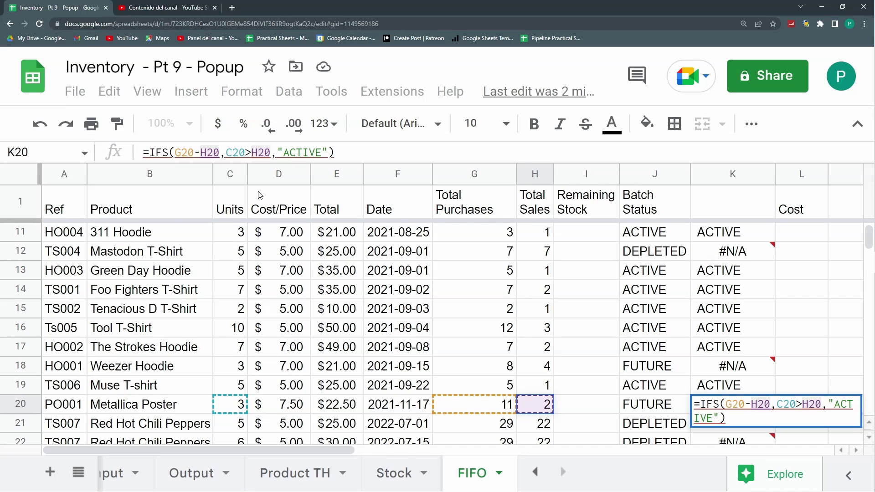
text(<)
text(=)
click(236, 408)
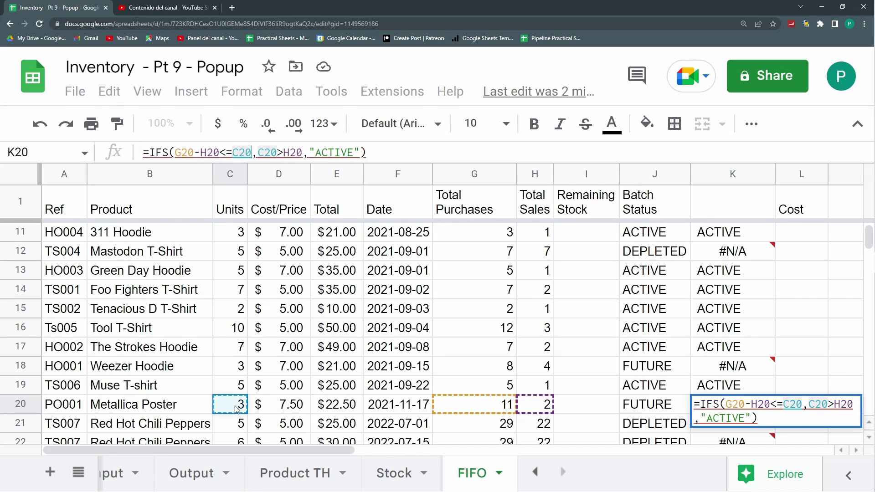
text(,"FUTUR)
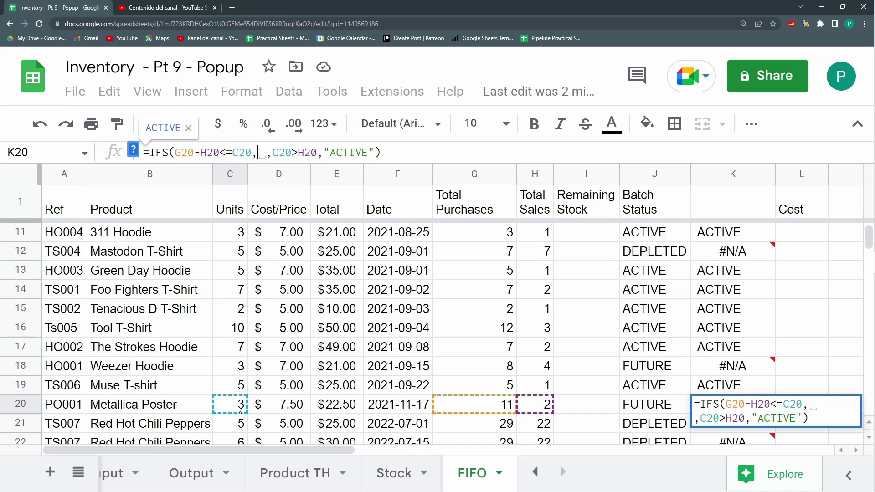
text(E")
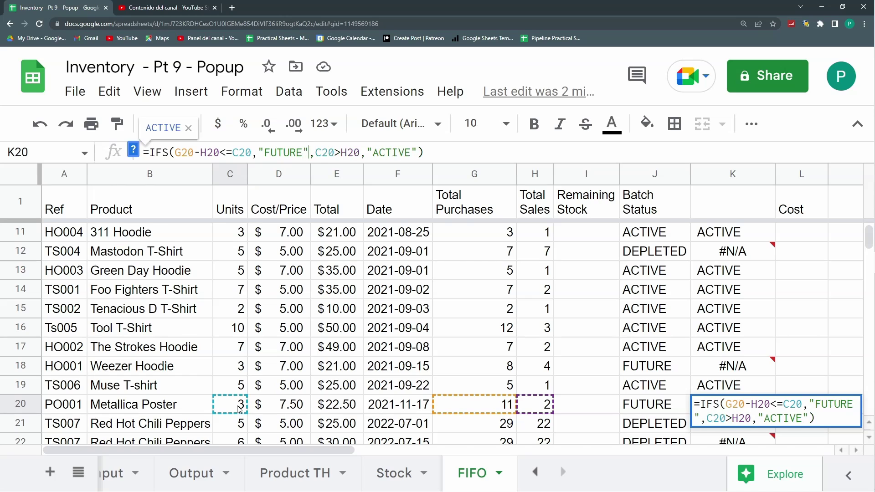
key(Return)
key(ctrl+z)
Step: Re-edit K20 to test G20-H20>C20 returning "FUTURE" before the ACTIVE condition
click(178, 153)
text(,)
key(Left)
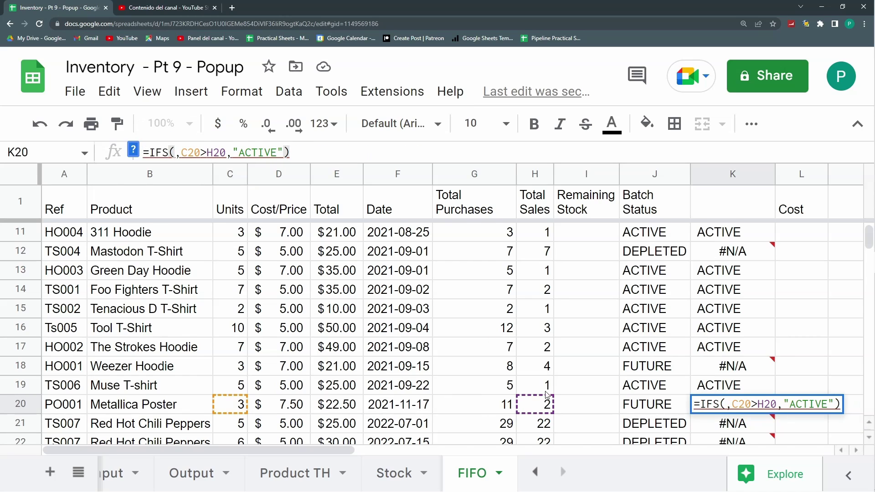
click(505, 405)
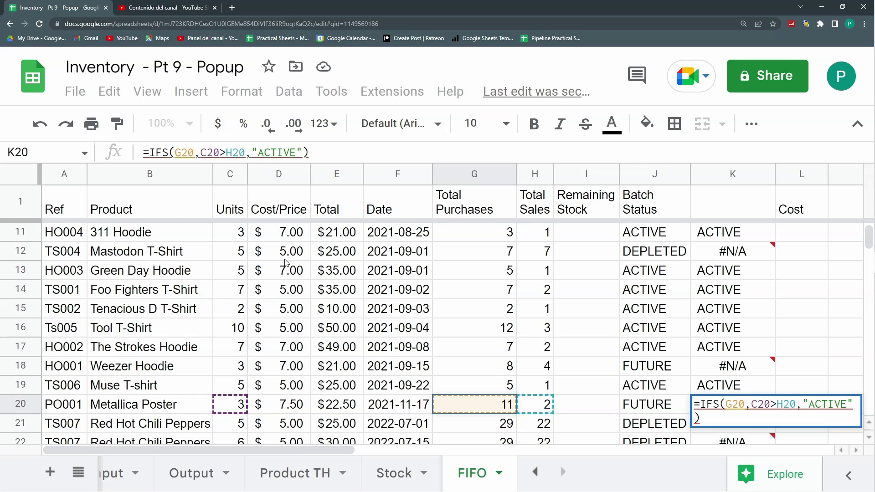
text(-)
click(531, 405)
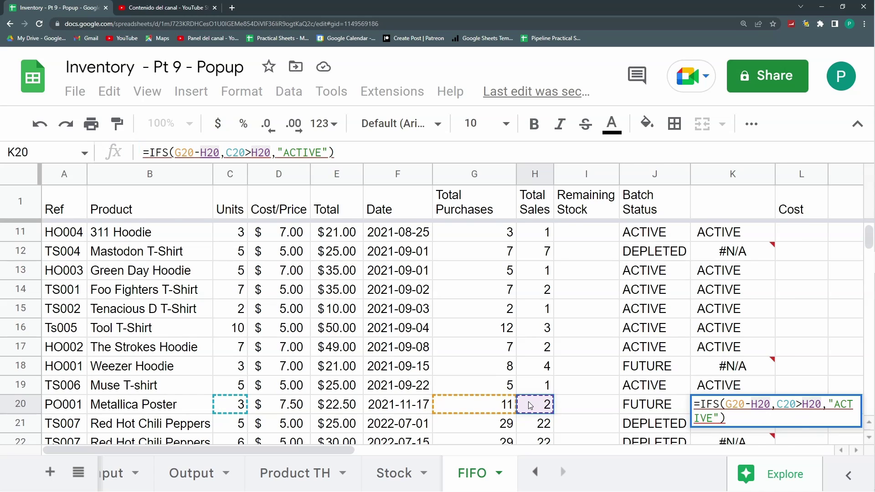
text(>)
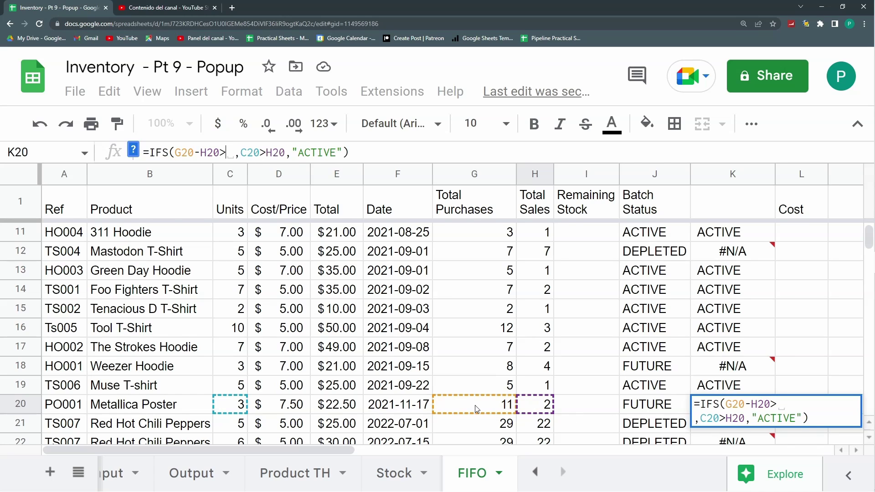
click(233, 409)
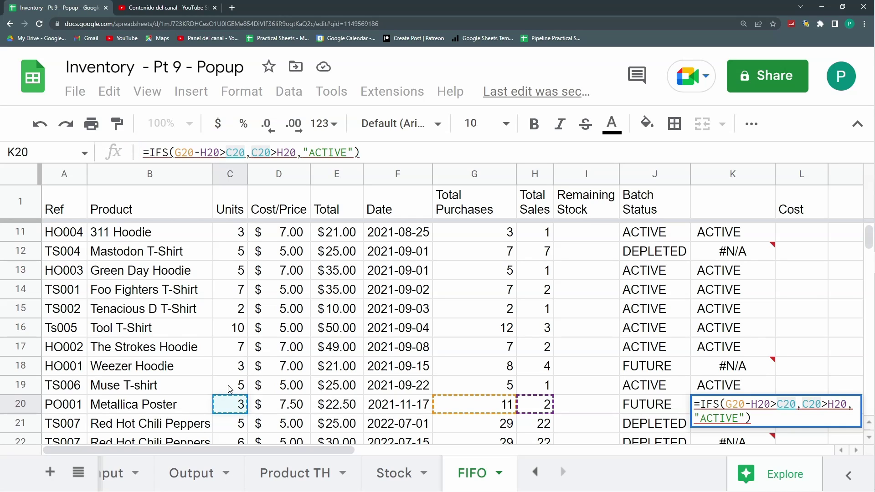
text(,")
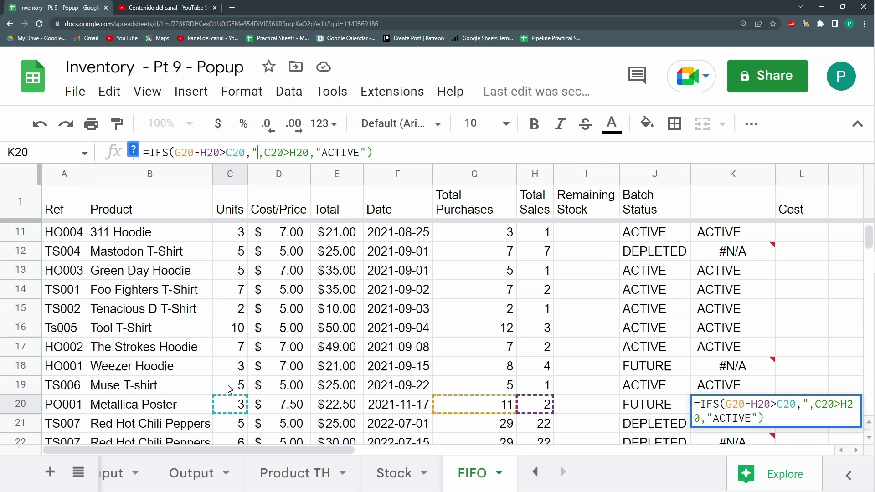
text(FUTURE")
Step: Copy K20's formula up to K2 and down to K25
click(737, 394)
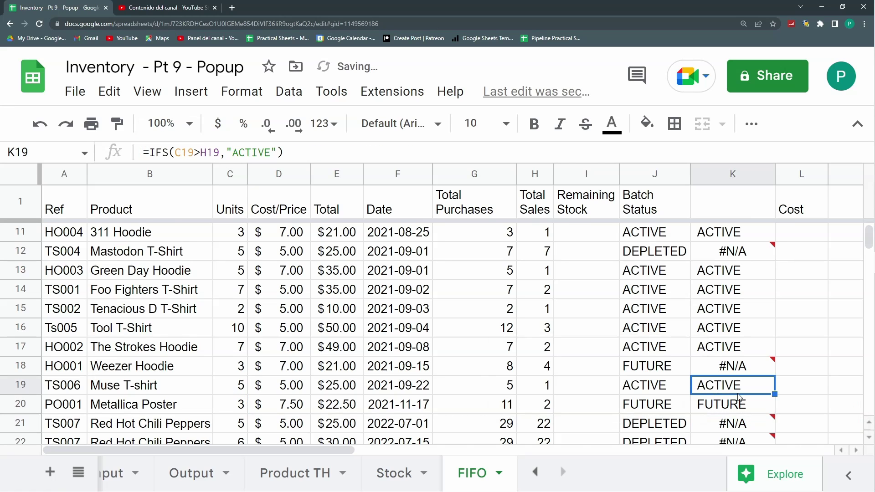
click(749, 406)
drag(775, 414, 778, 232)
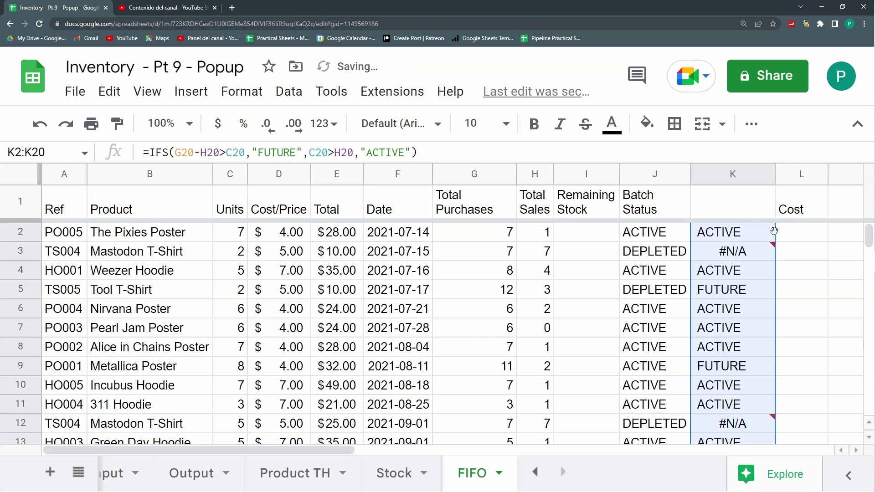
scroll(732, 295, down, 5)
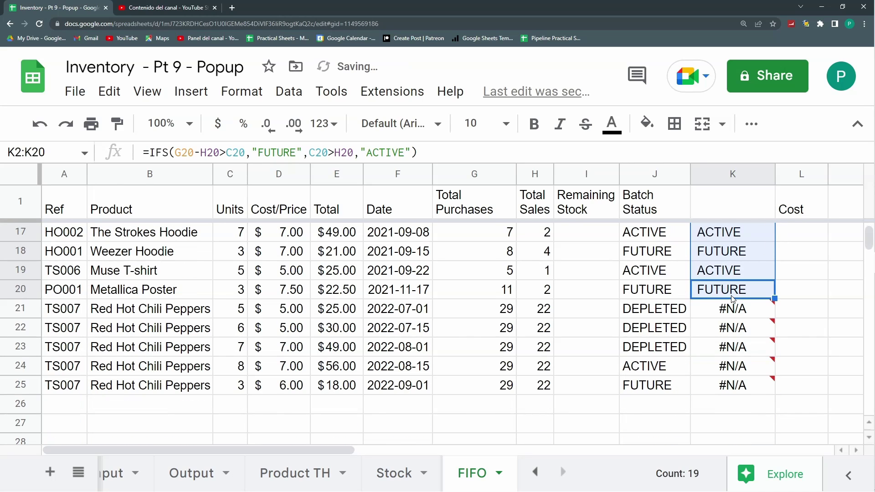
click(752, 292)
drag(775, 299, 775, 382)
Step: Investigate the #N/A results in K23 and K3 against row 3's units, cost and total sales
click(759, 354)
scroll(750, 371, up, 5)
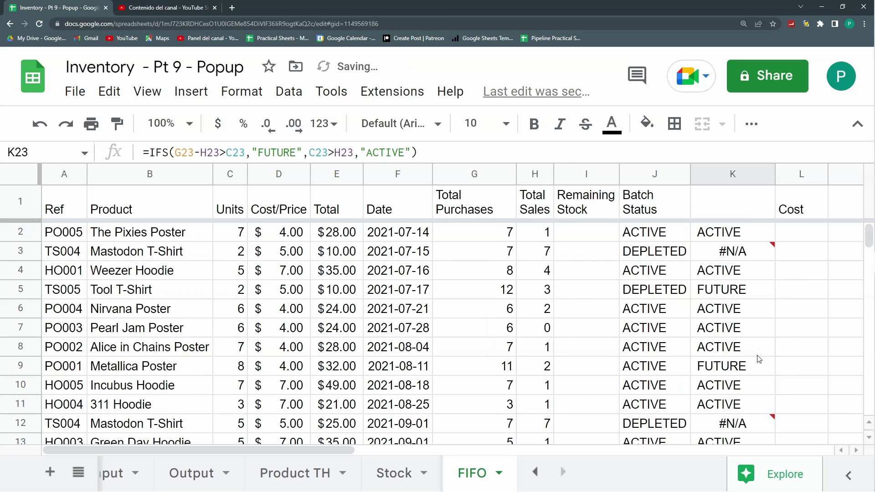
click(721, 258)
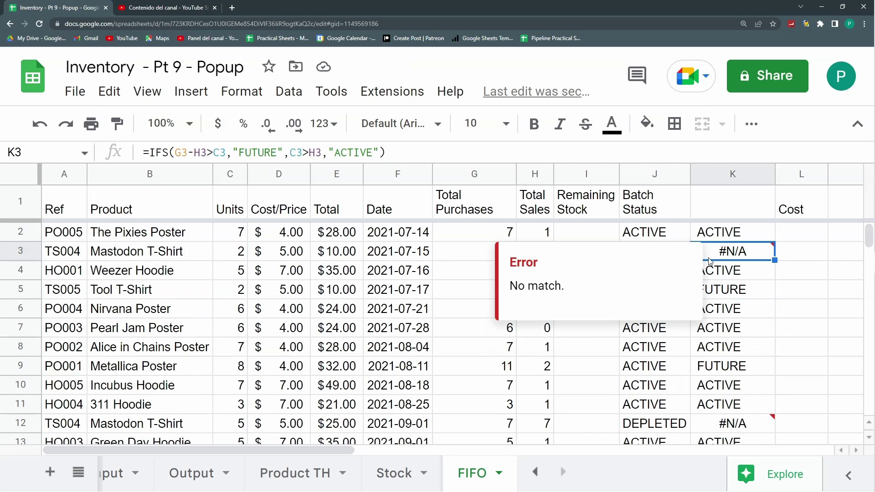
click(270, 253)
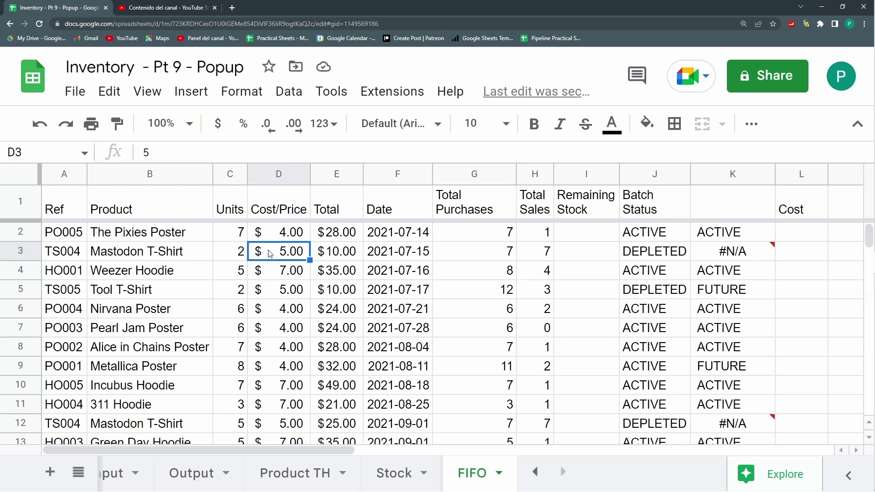
click(240, 252)
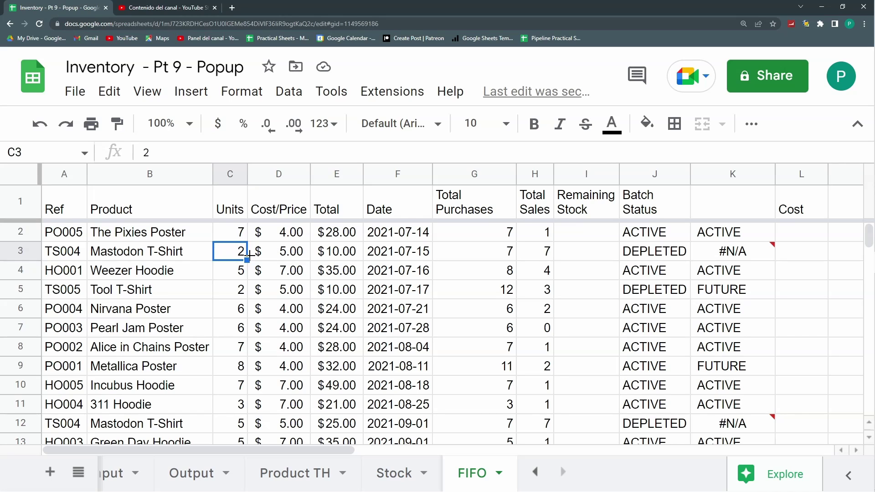
click(549, 253)
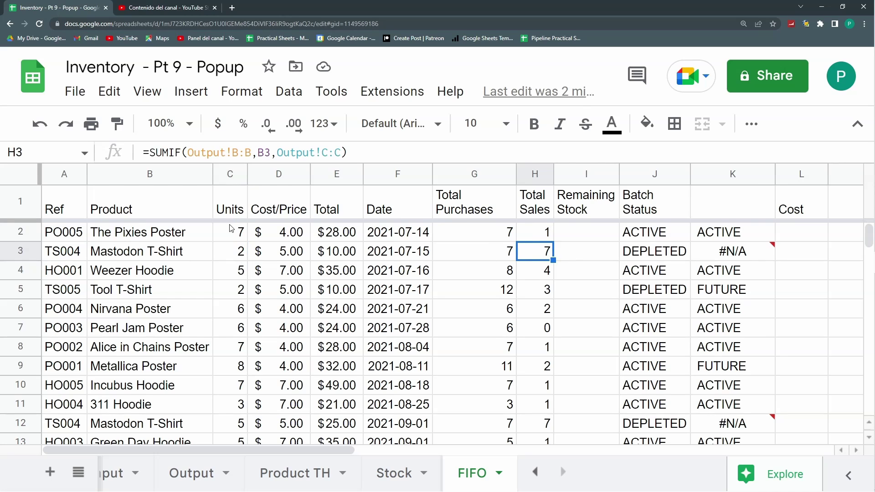
click(236, 254)
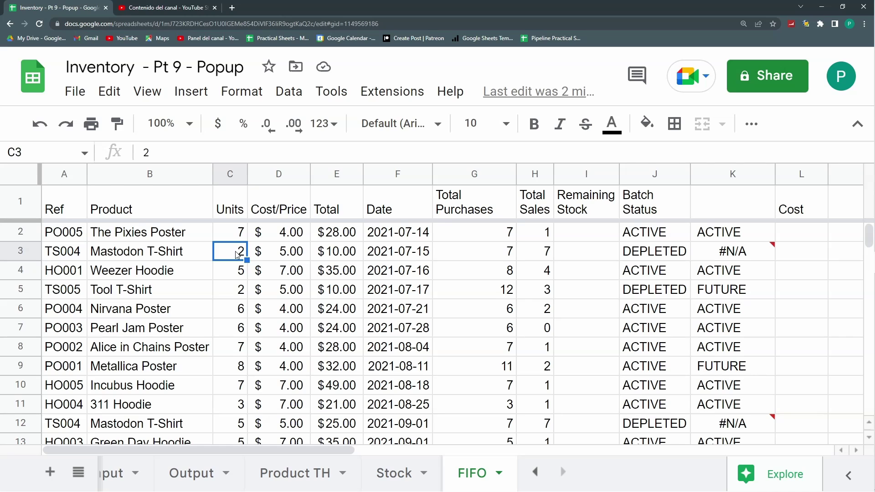
click(736, 251)
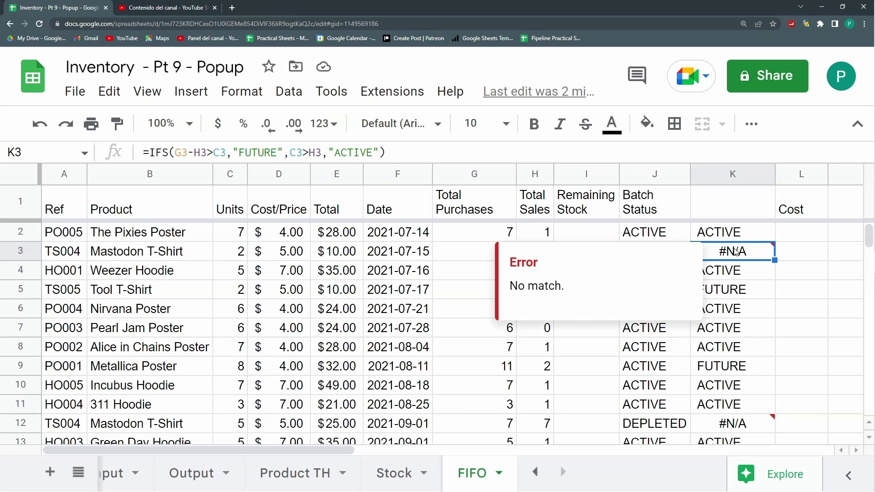
Step: In L4, start a SUMIF over products B2:B4 matching B4 and summing units C2:C4
click(797, 251)
key(Down)
text(=)
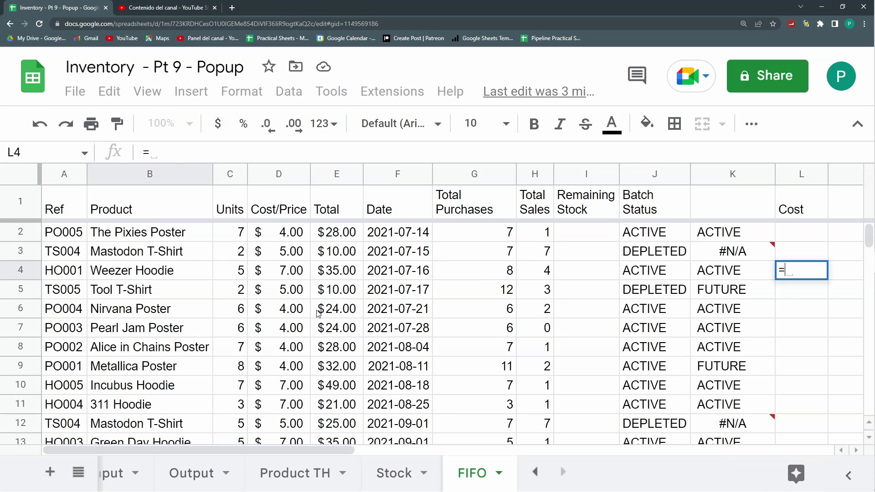
text(S)
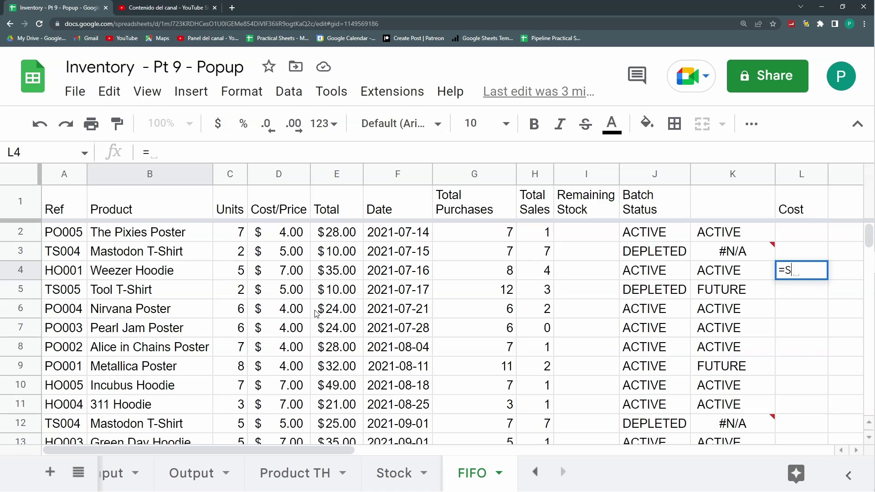
text(UMIF()
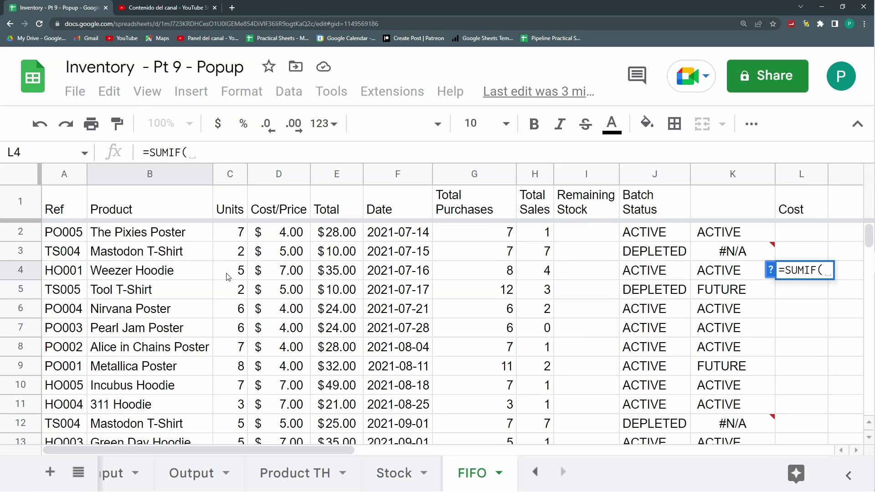
drag(178, 238, 182, 268)
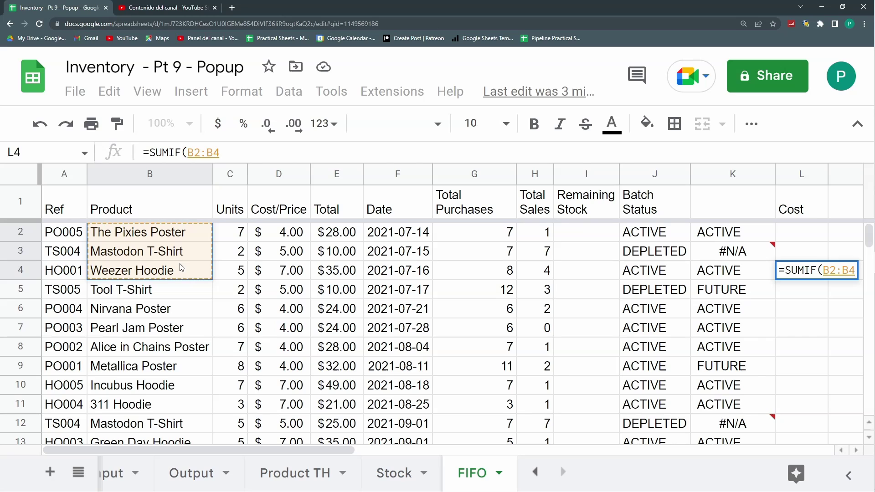
text(,)
click(178, 278)
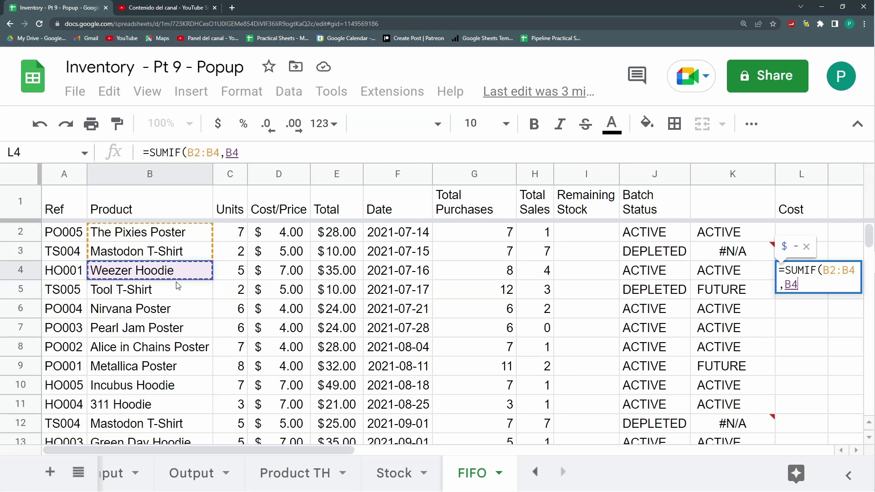
text(,)
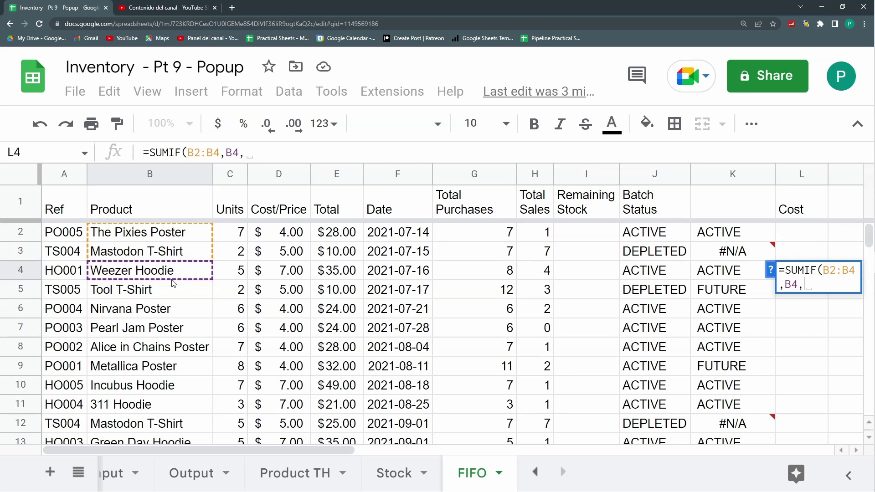
drag(235, 235, 236, 272)
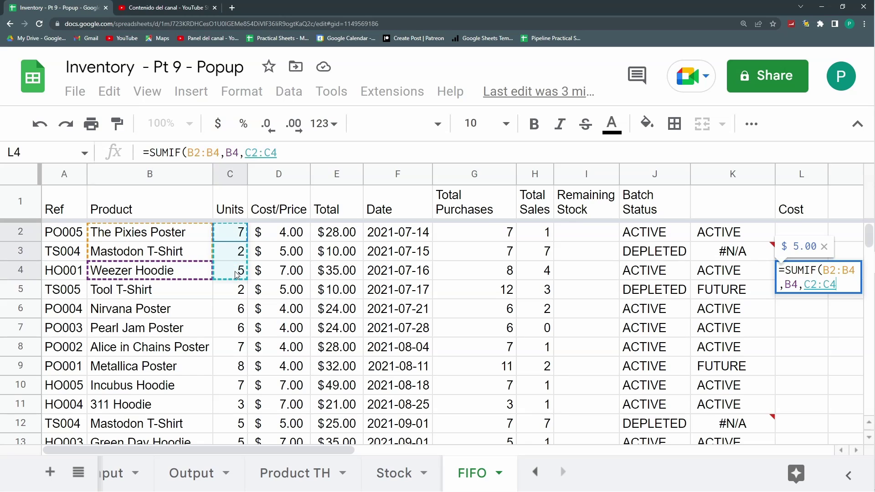
Step: Anchor the ranges at $B$2 and $C$2, then fill the formula down column L and up to L2
click(188, 153)
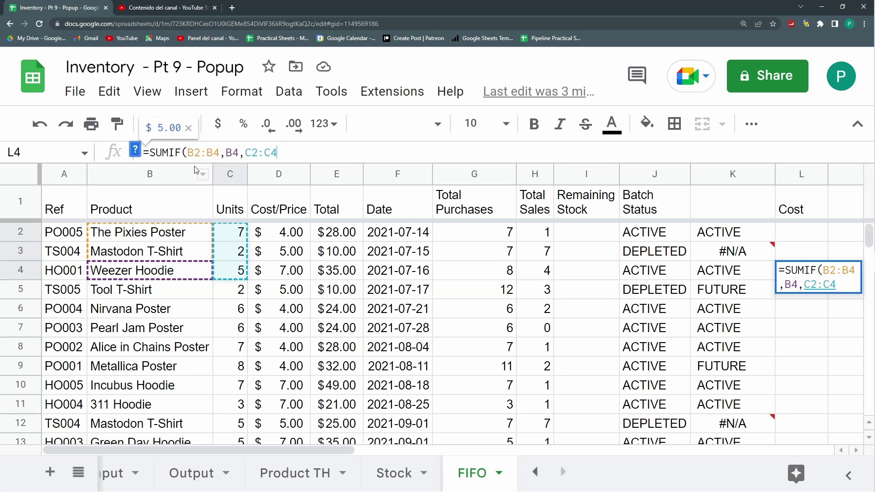
text($)
key(BackSpace)
click(187, 152)
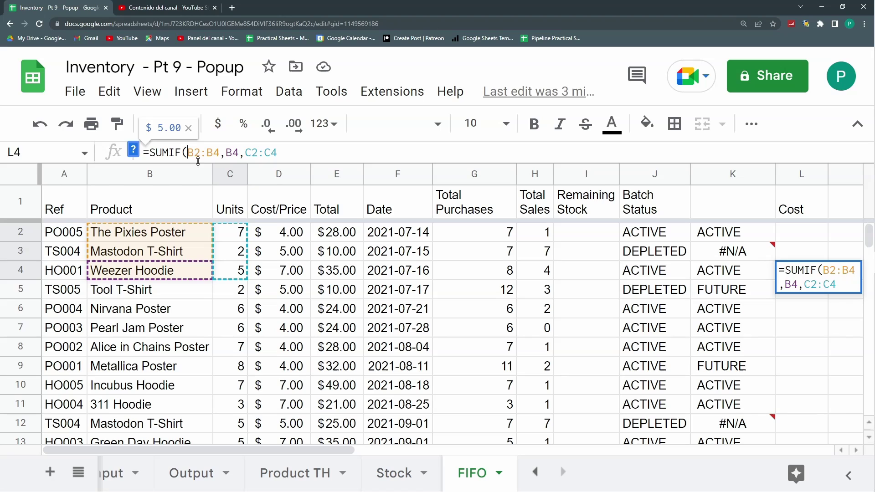
key(F4)
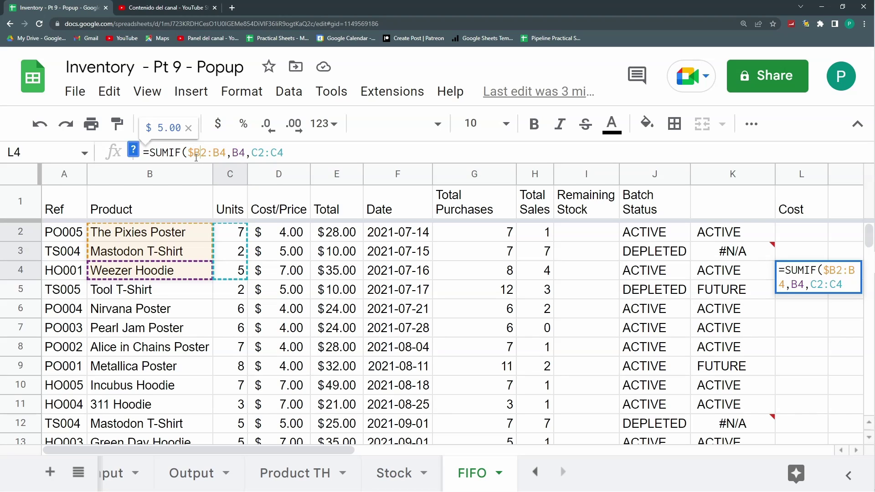
click(258, 153)
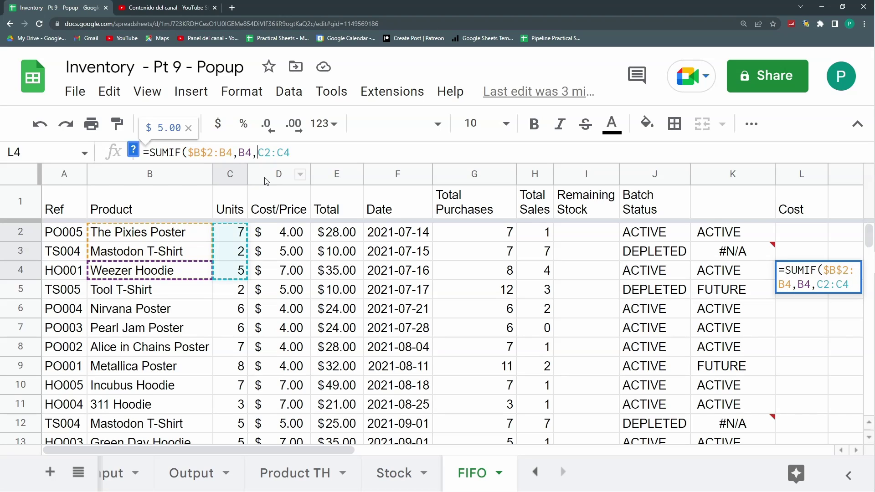
key(F4)
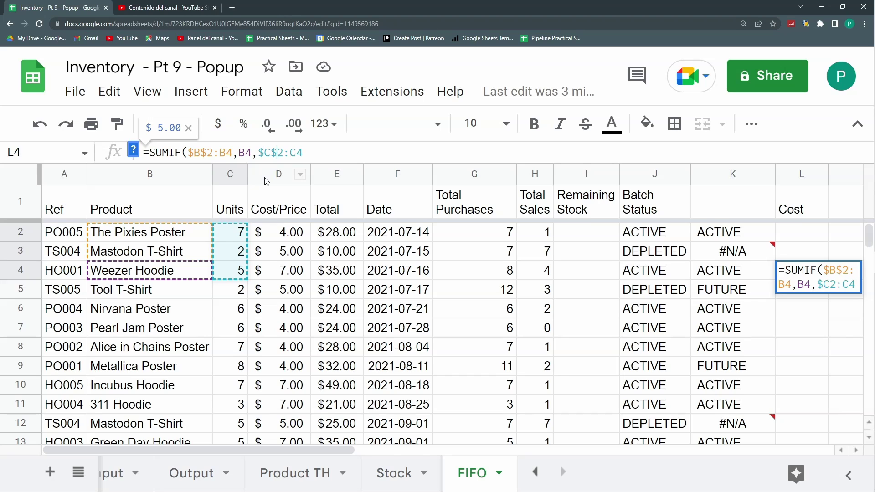
key(Return)
click(568, 407)
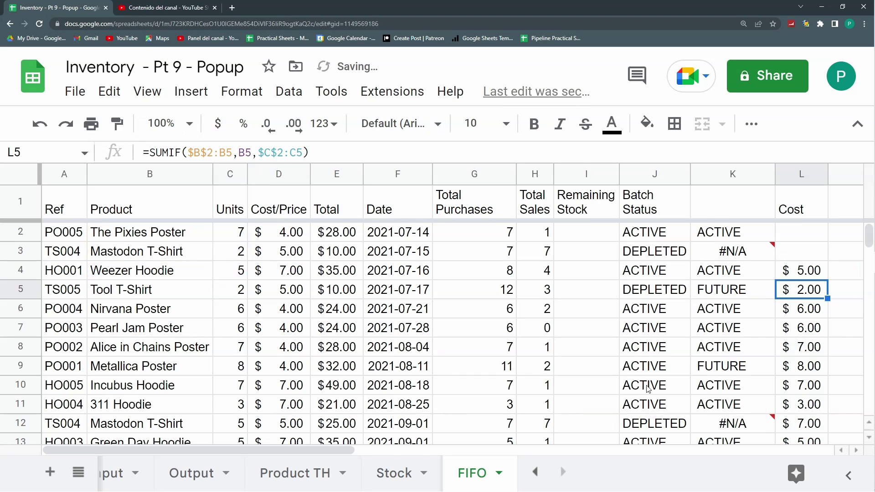
click(814, 270)
drag(827, 279, 831, 232)
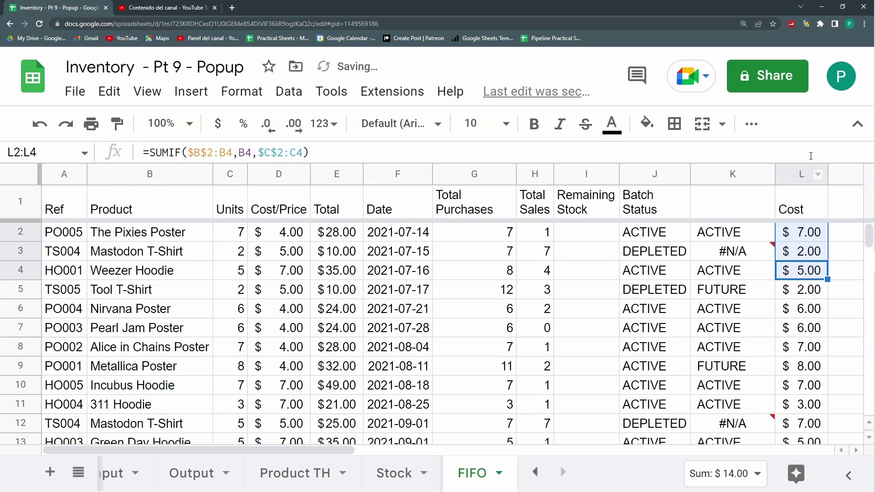
Step: Format column L as plain numbers with no decimal places
click(816, 174)
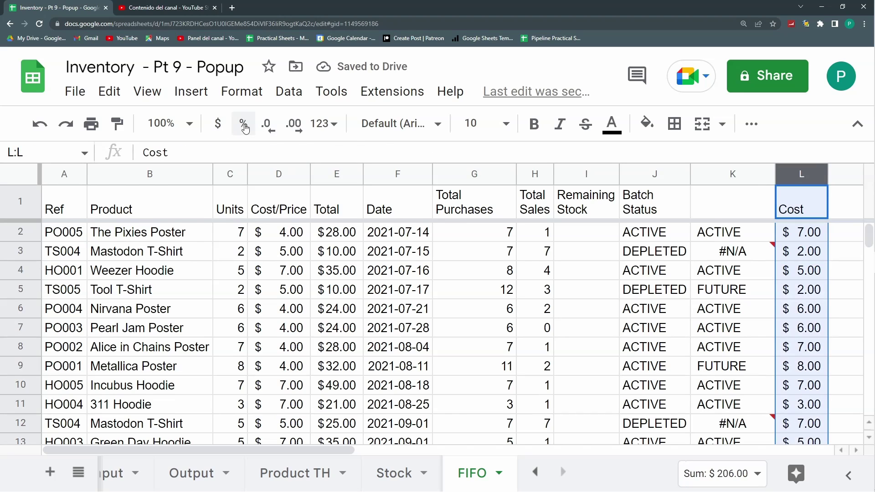
click(319, 129)
click(371, 228)
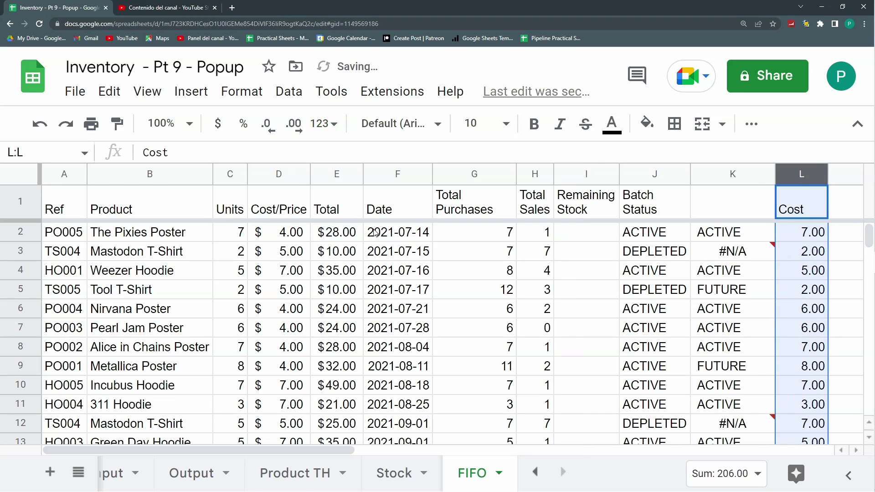
click(294, 125)
click(273, 130)
click(273, 130)
click(272, 130)
click(809, 248)
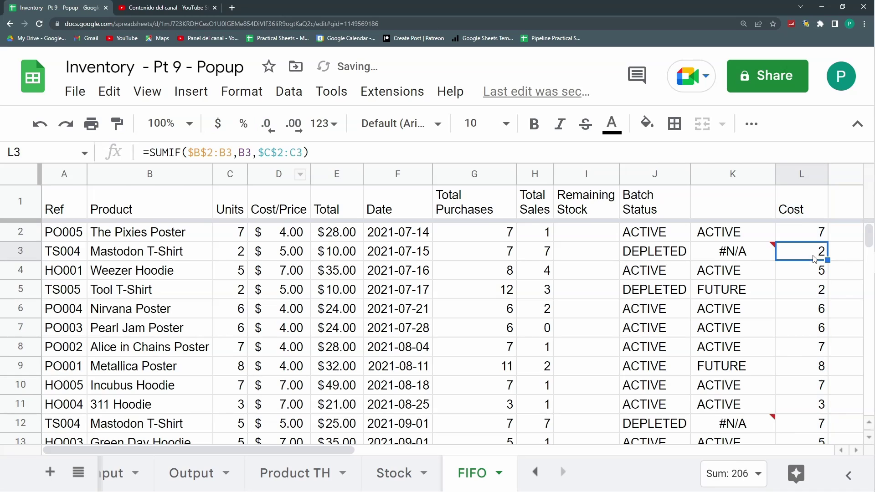
Step: Spot-check the Cost formulas in L2, L11, L12 and L18 against the units in column C
key(Up)
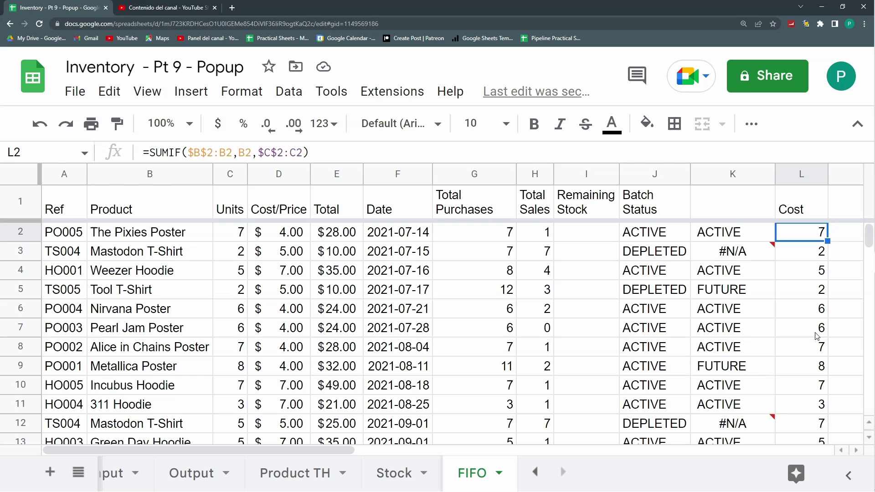
click(818, 405)
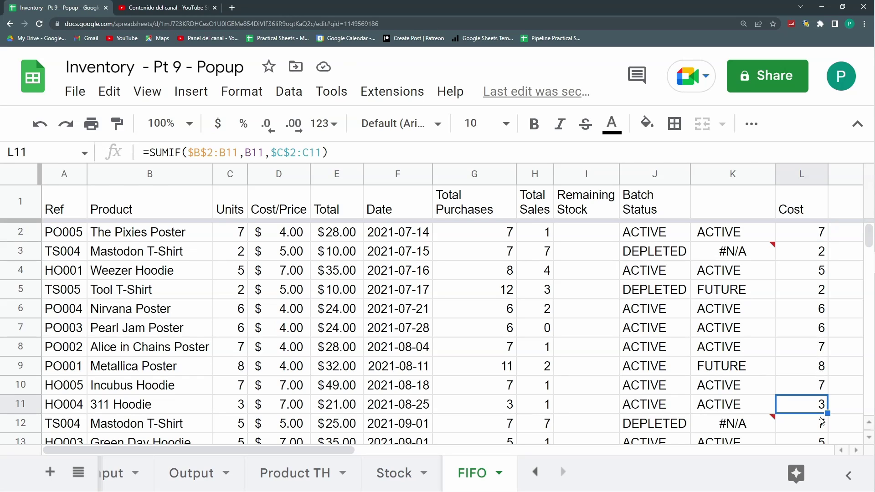
click(816, 428)
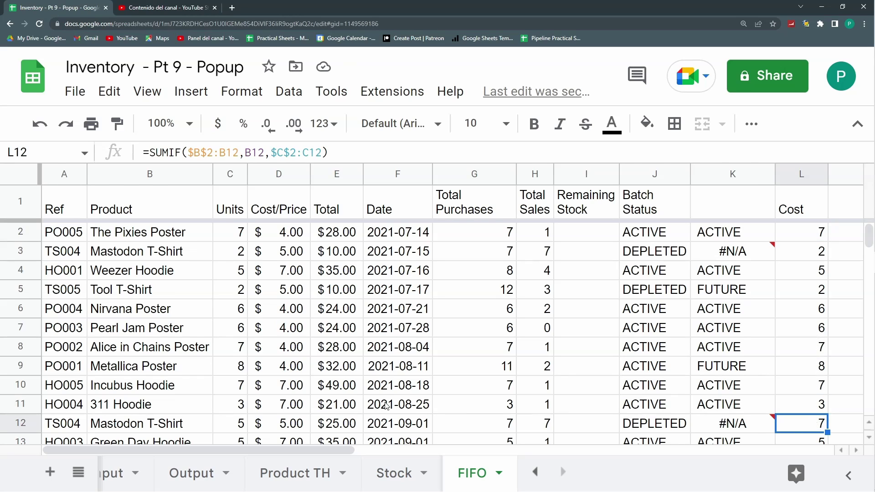
click(238, 425)
click(238, 252)
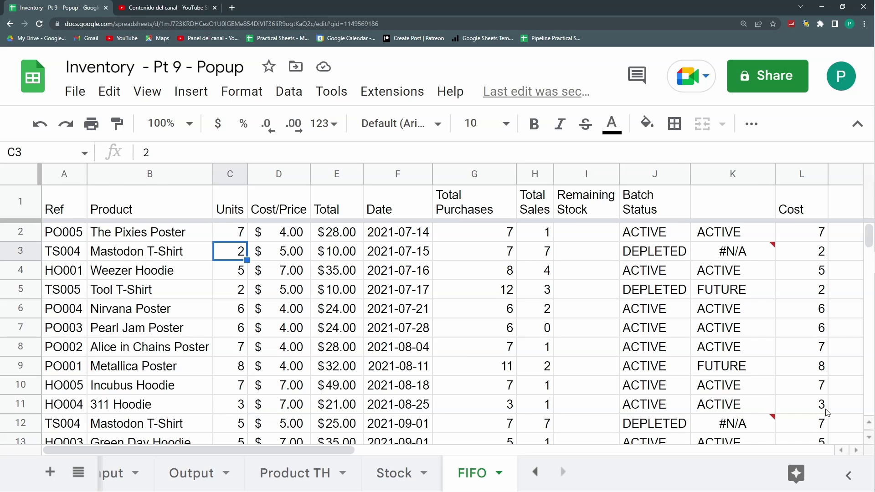
scroll(812, 380, down, 2)
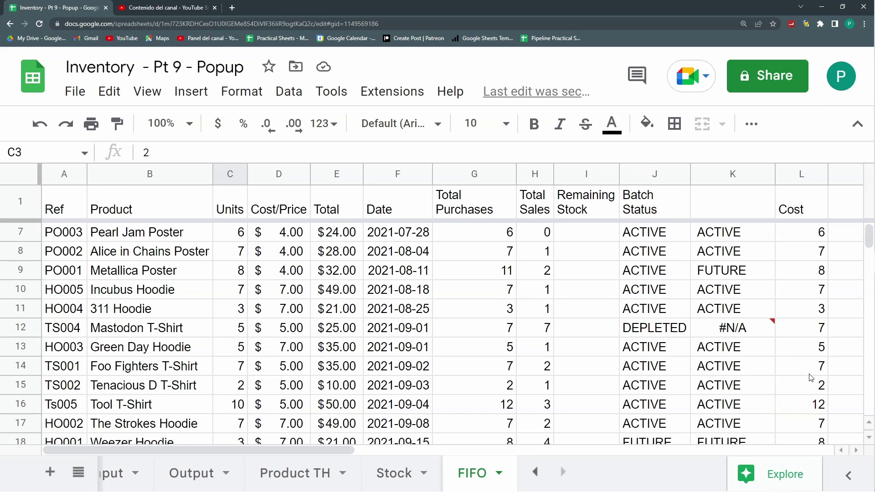
scroll(816, 391, down, 1)
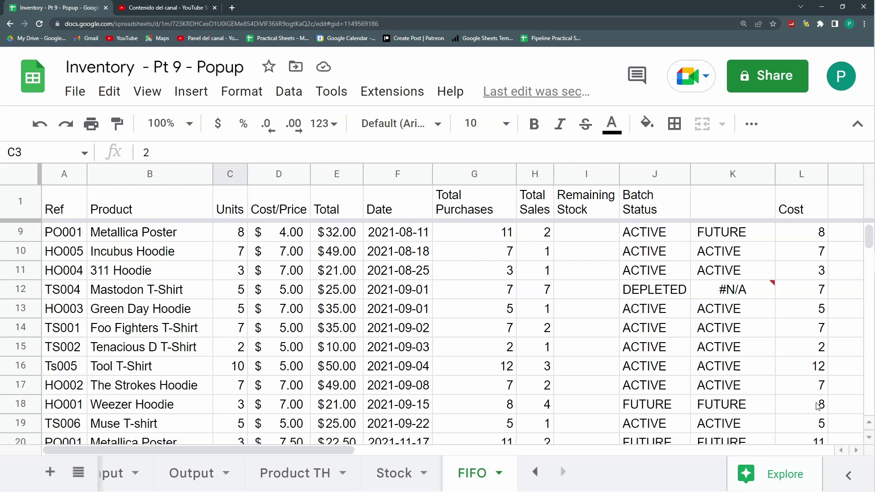
click(818, 405)
click(245, 405)
scroll(246, 406, up, 3)
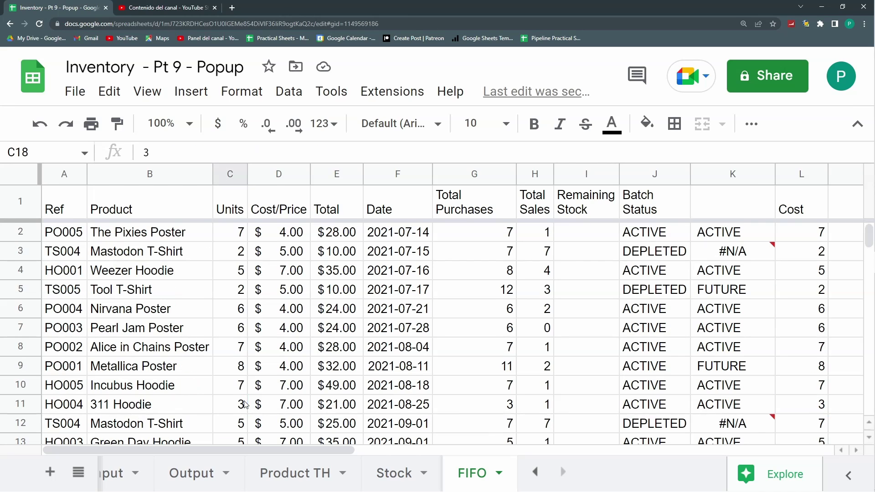
click(231, 270)
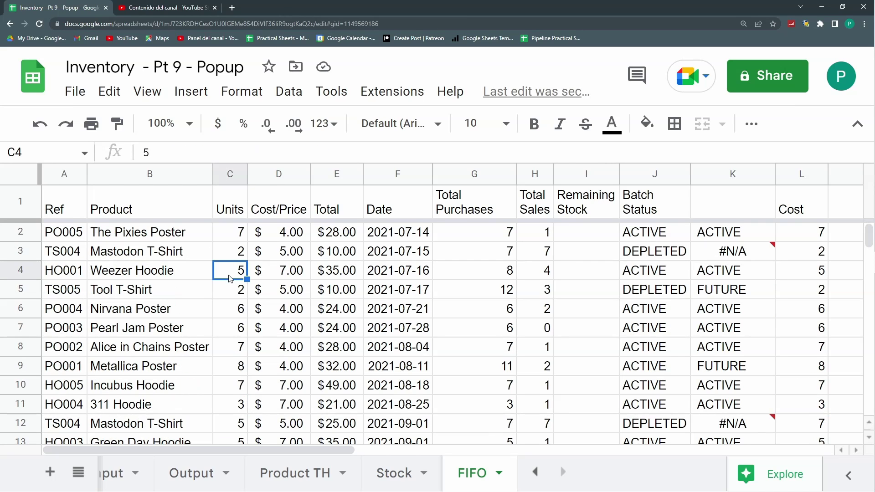
Step: Copy the SUMIF formula text from L4's formula bar
click(817, 268)
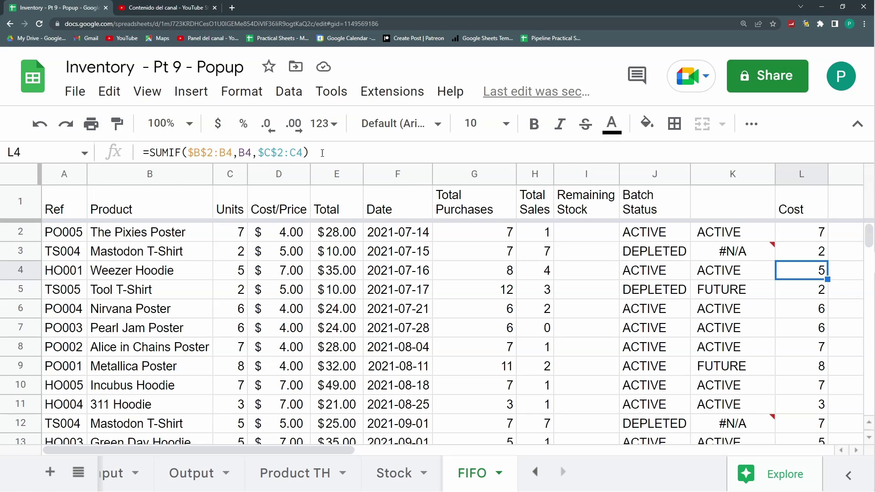
drag(322, 153, 149, 153)
key(ctrl+c)
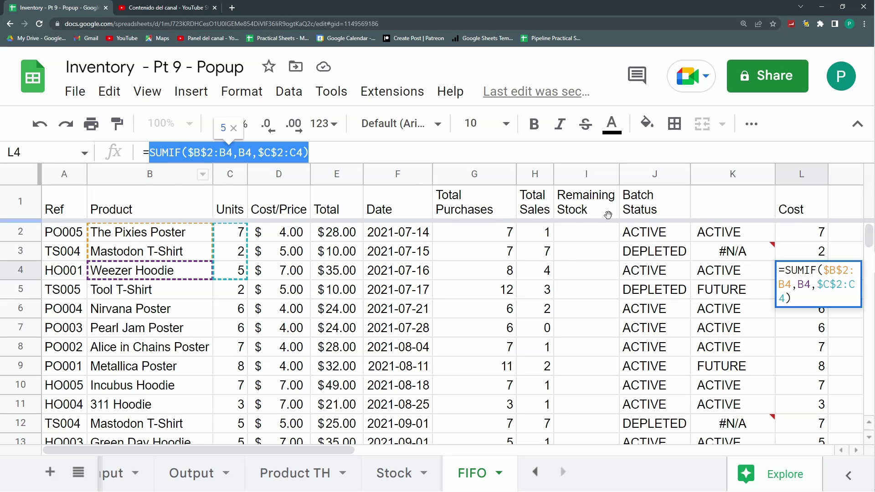
key(Escape)
click(749, 272)
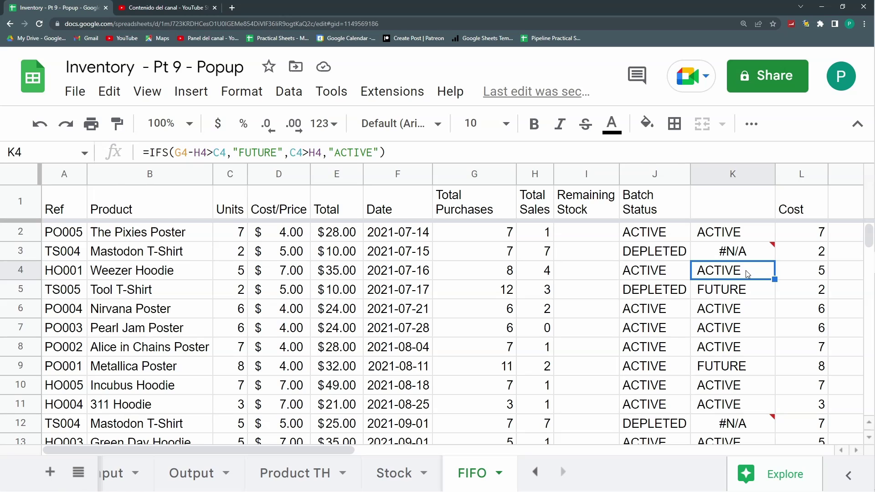
Step: Make K4's first IFS test the pasted SUMIF compared with H4, returning "DEPLETED"
click(176, 152)
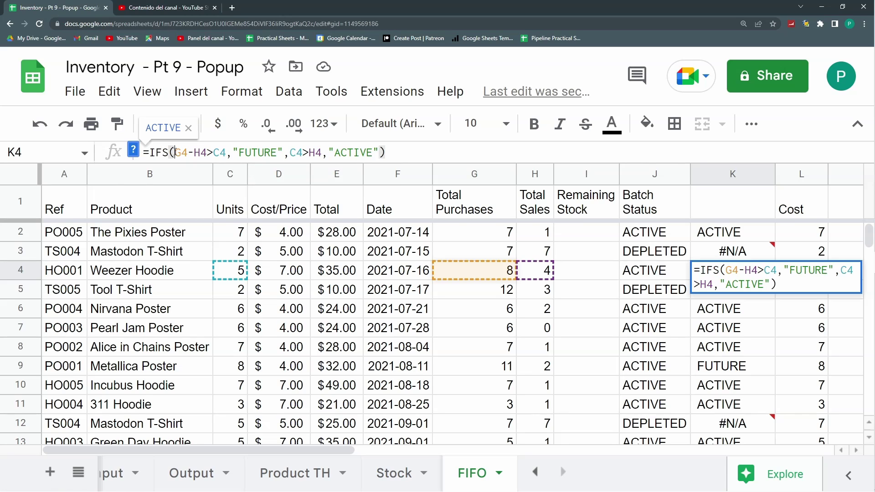
key(ctrl+v)
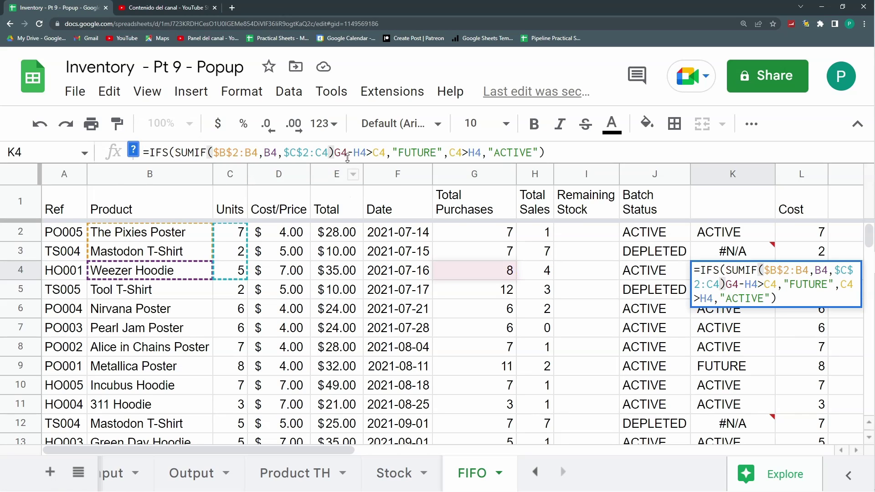
text(<)
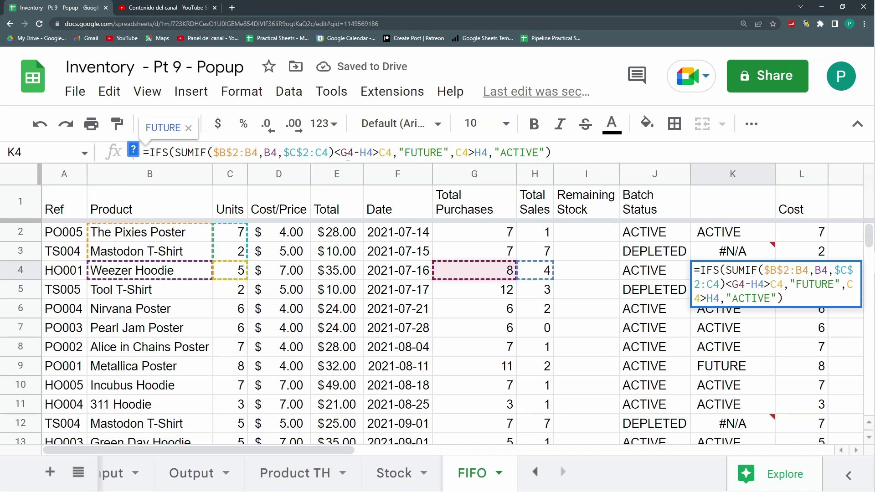
key(Left)
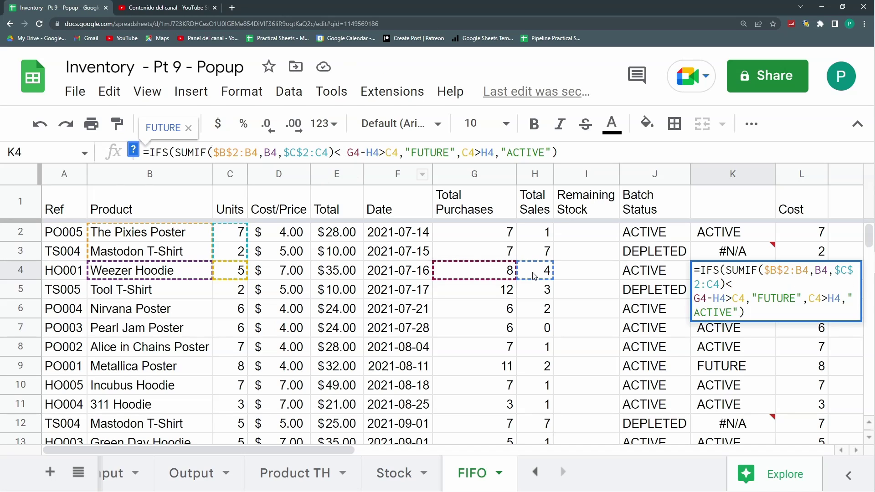
click(534, 273)
text(,")
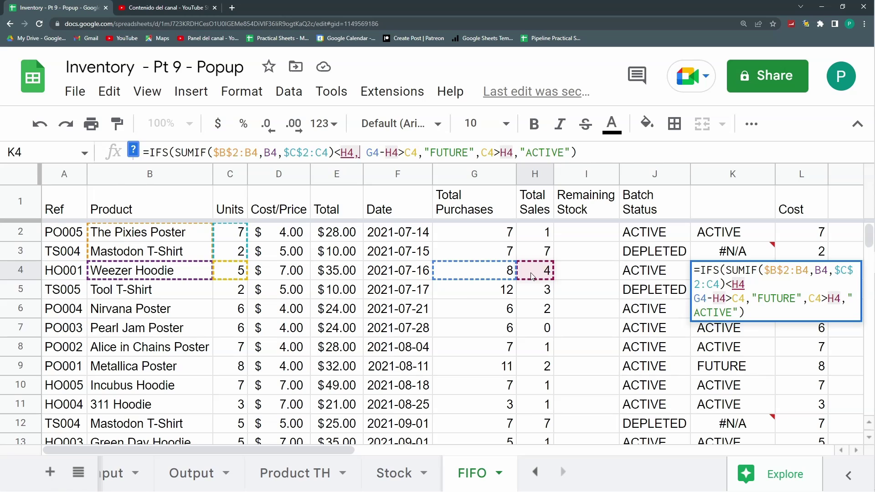
text(DEPLETED",)
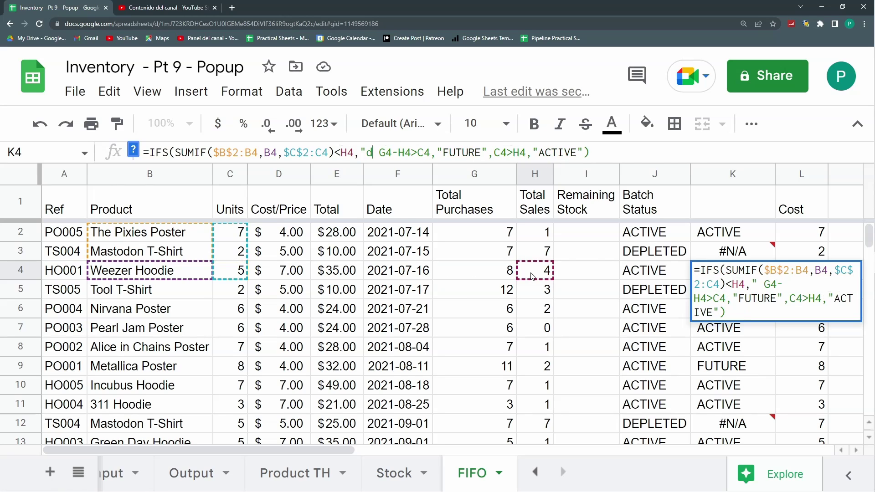
key(Delete)
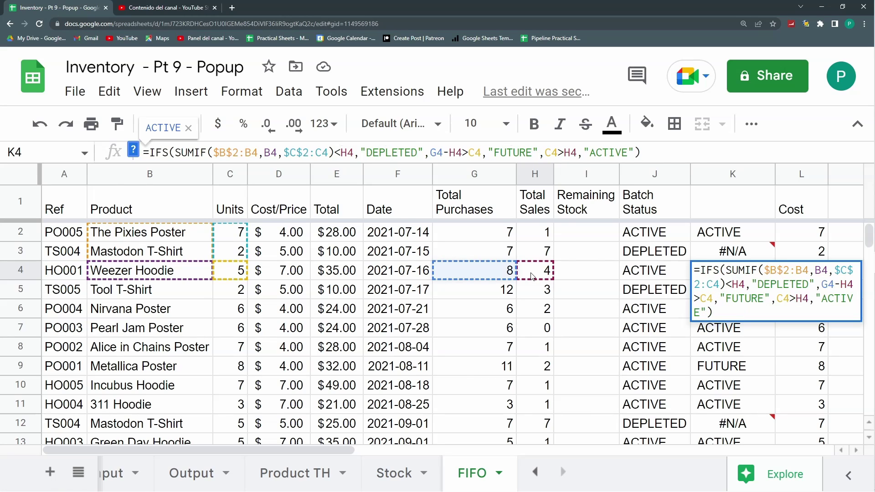
key(Return)
Step: Change the comparison to <= in K12 and copy K12's formula up to K4
scroll(533, 276, down, 1)
click(730, 385)
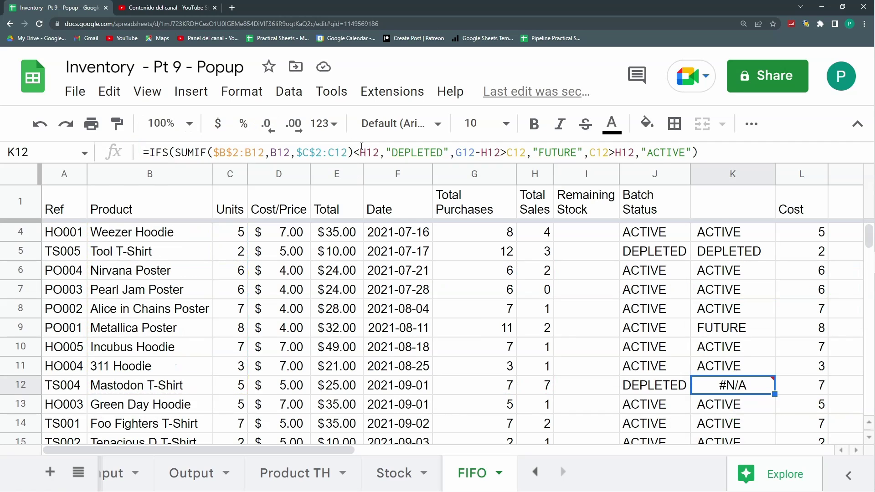
click(360, 152)
text(=)
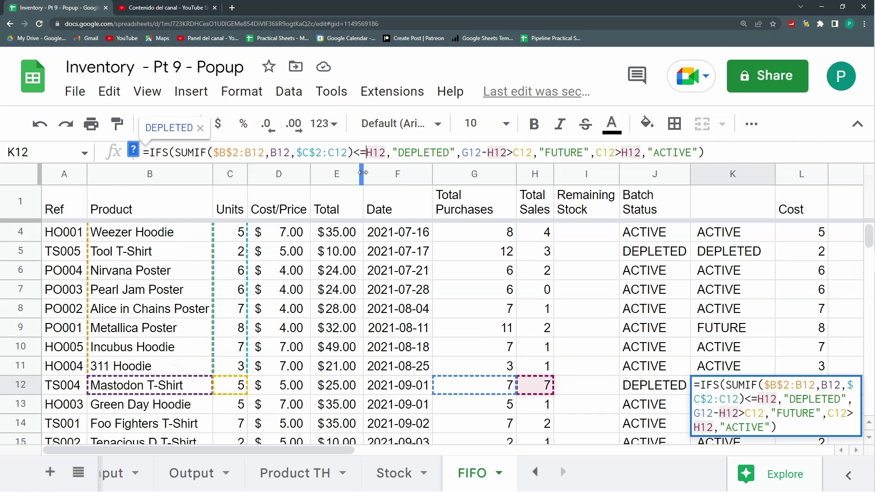
key(Return)
click(773, 391)
drag(775, 393, 779, 237)
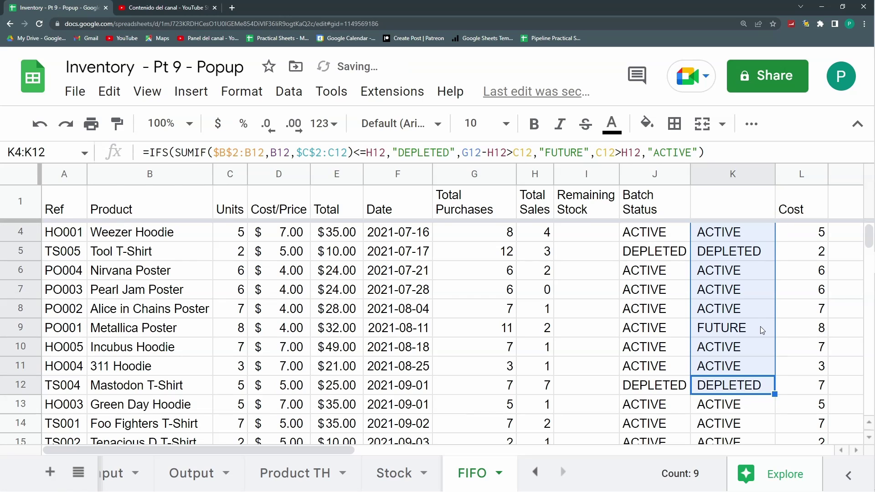
click(757, 391)
scroll(759, 390, down, 1)
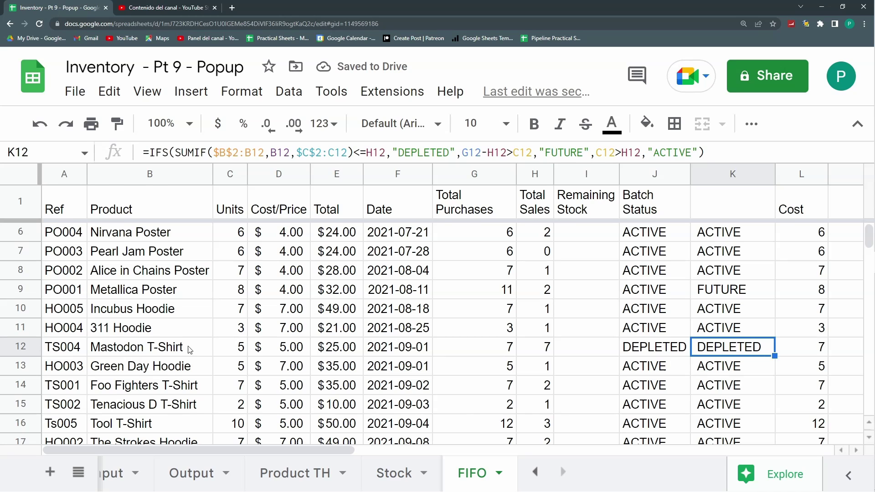
Step: Copy K12's status formula down to K25 and locate the No match error in K24
drag(775, 358, 772, 279)
scroll(751, 334, up, 5)
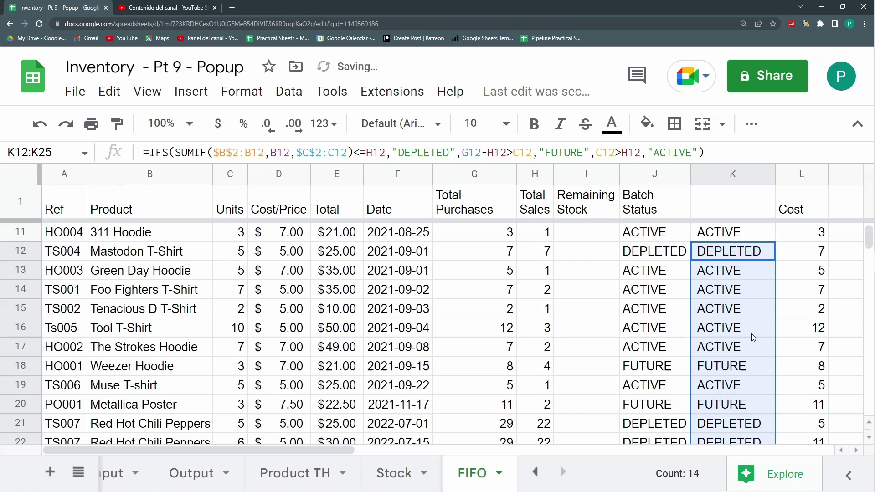
scroll(752, 334, down, 2)
click(741, 388)
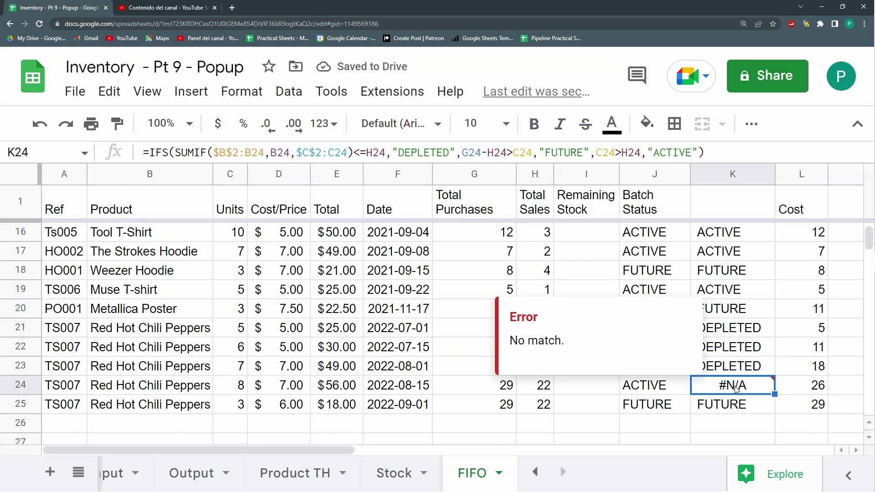
click(736, 348)
click(735, 395)
Step: Examine K24's formula against units C21:C24 and sales H24, previewing the SUMIF condition
click(350, 152)
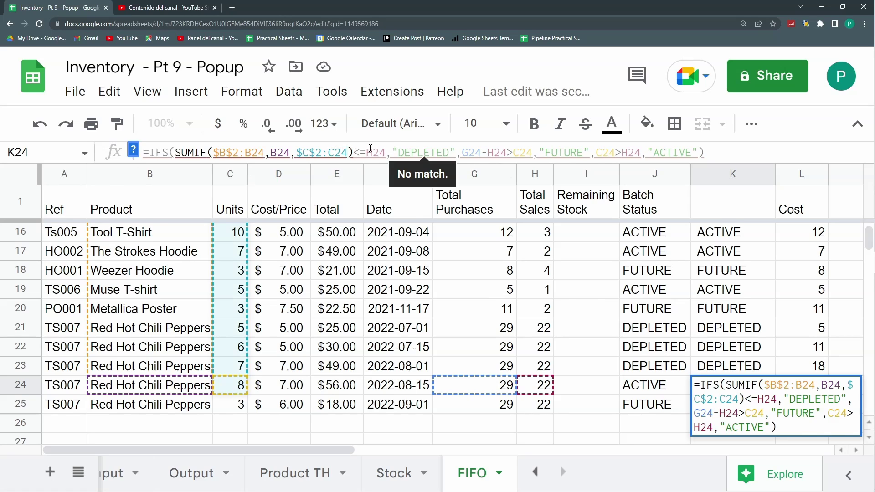
click(232, 390)
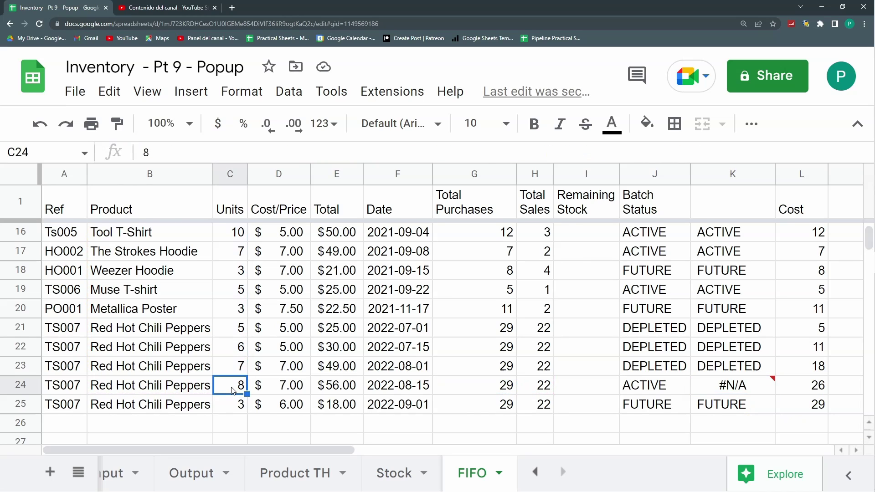
drag(241, 329, 236, 388)
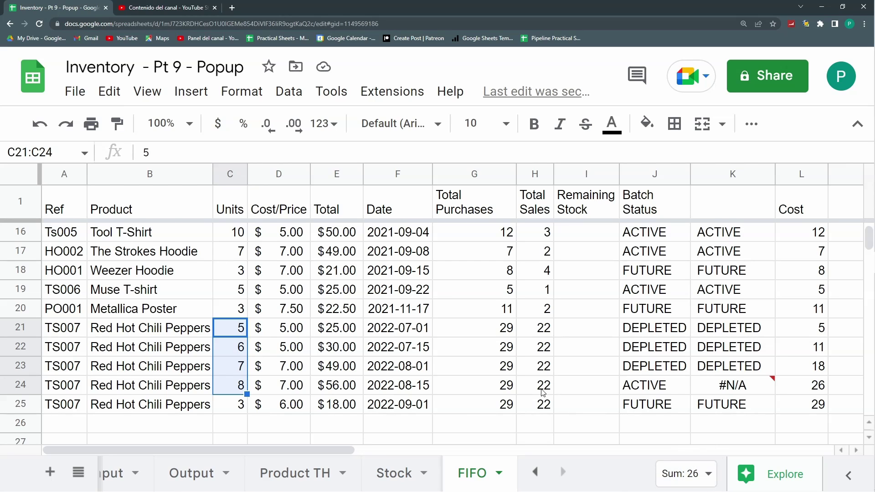
click(544, 391)
click(722, 388)
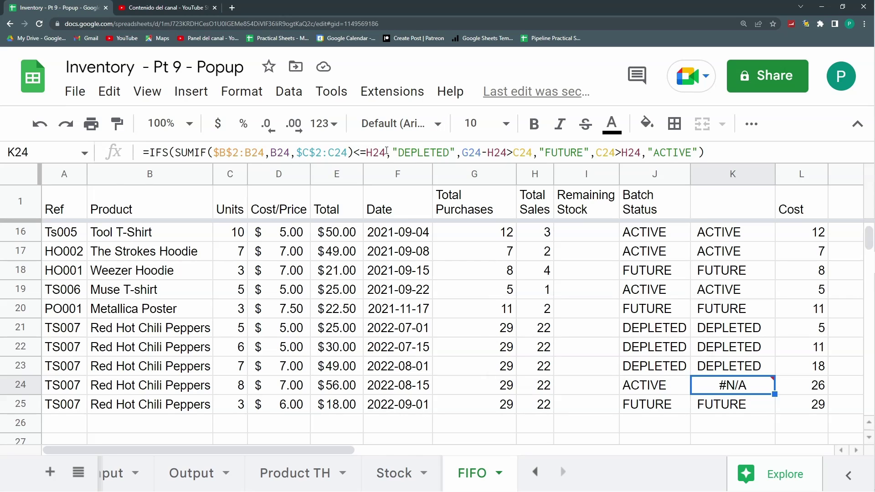
drag(386, 151, 176, 152)
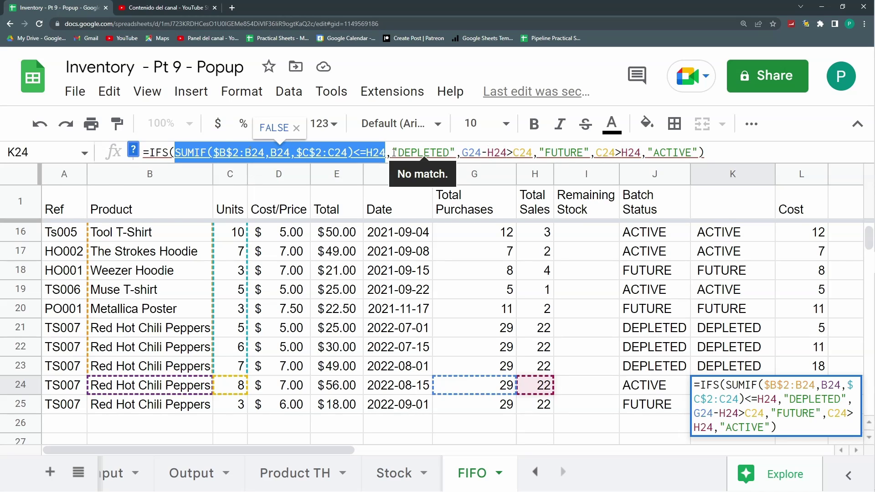
Step: Replace the final C24>H24 condition in K24's formula with TRUE
drag(396, 152, 465, 152)
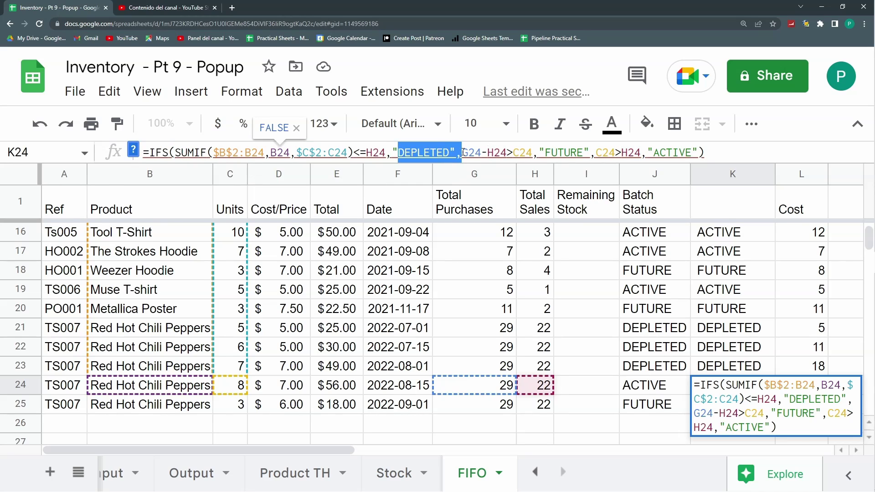
click(462, 152)
drag(462, 153, 531, 154)
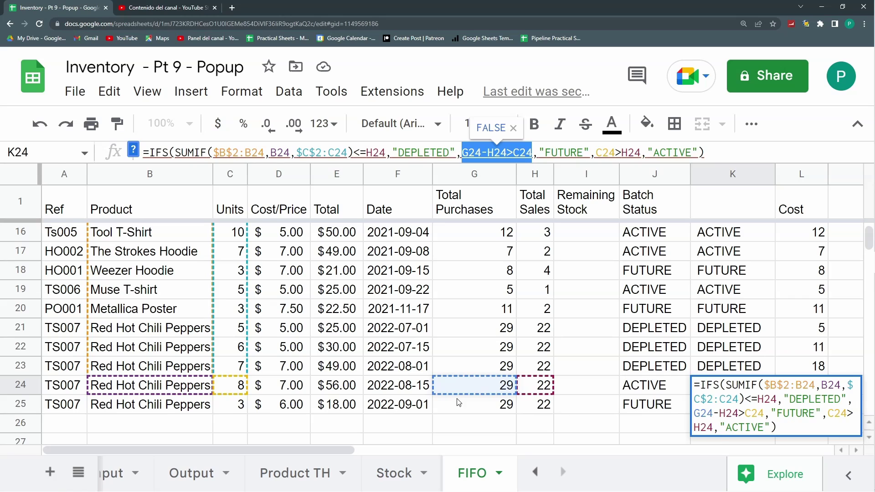
click(611, 153)
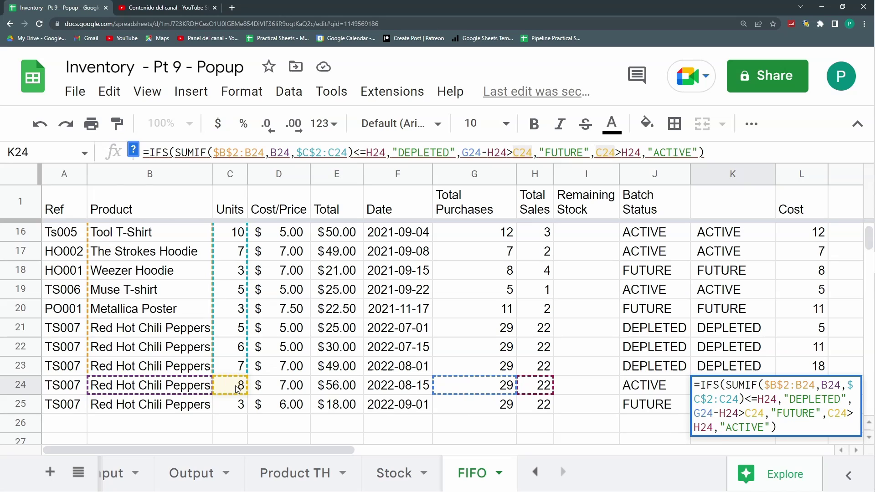
click(643, 153)
drag(643, 153, 598, 154)
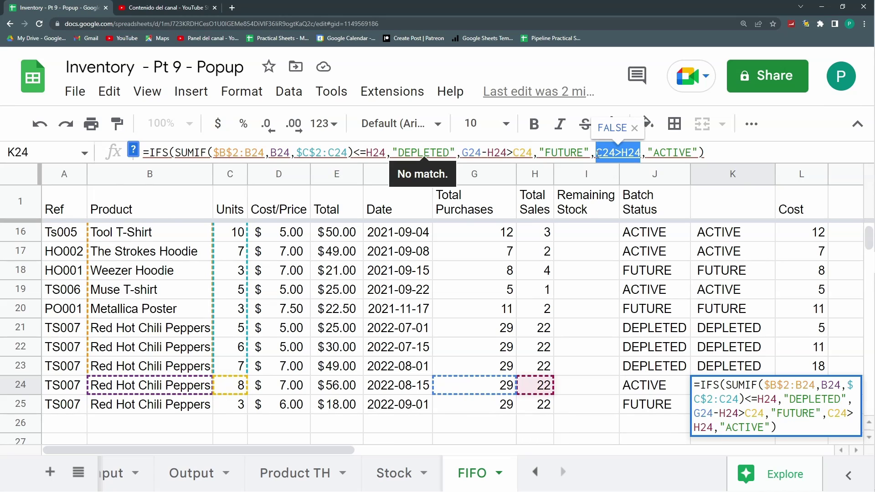
key(BackSpace)
text(TRUE)
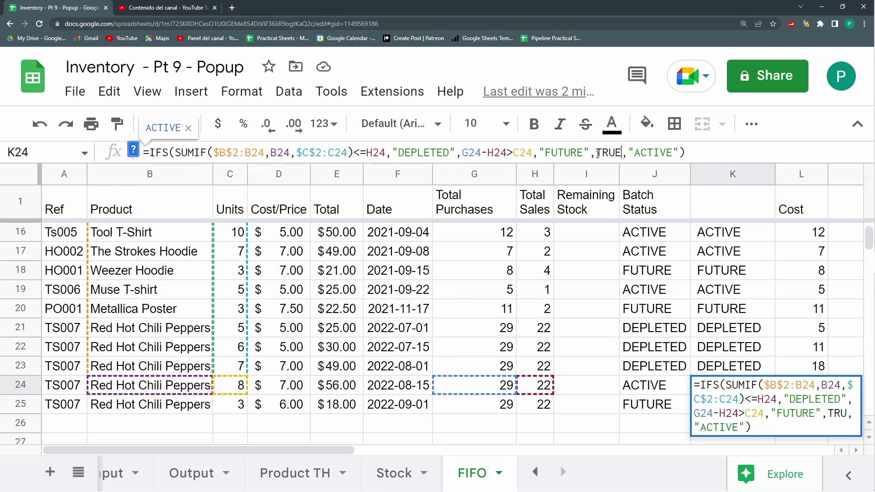
key(Return)
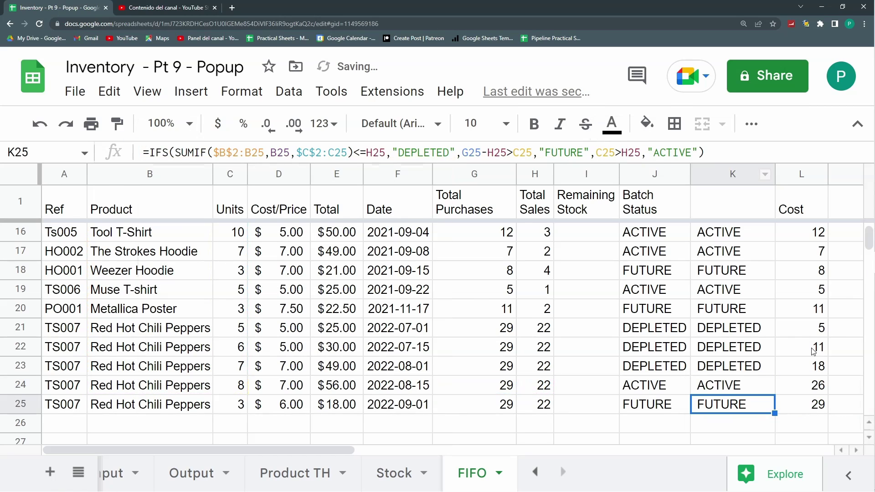
Step: Copy K24's formula up to K2, then inspect K9's FUTURE result against its sales
click(771, 394)
drag(772, 394, 762, 241)
scroll(751, 303, down, 3)
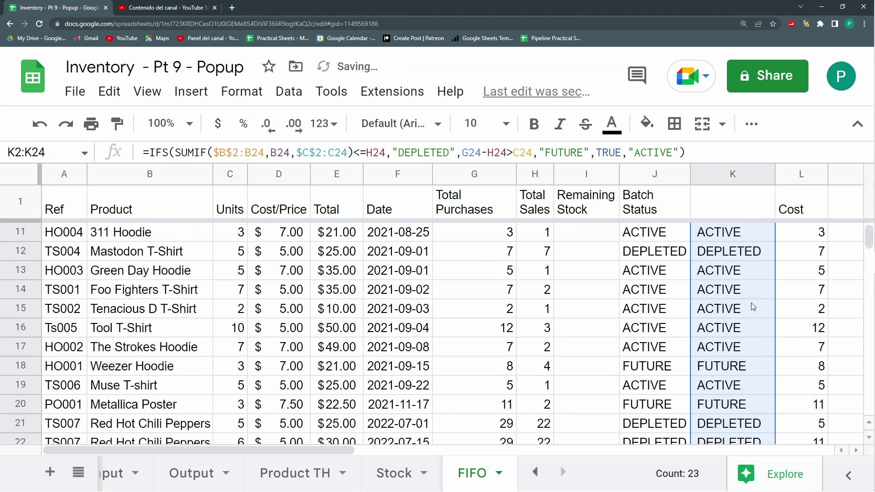
scroll(751, 303, up, 2)
click(750, 292)
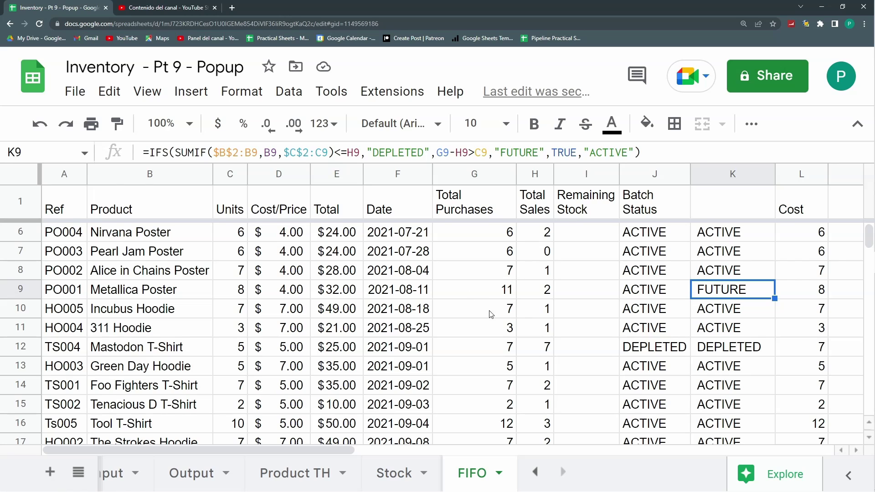
scroll(529, 332, up, 2)
click(551, 371)
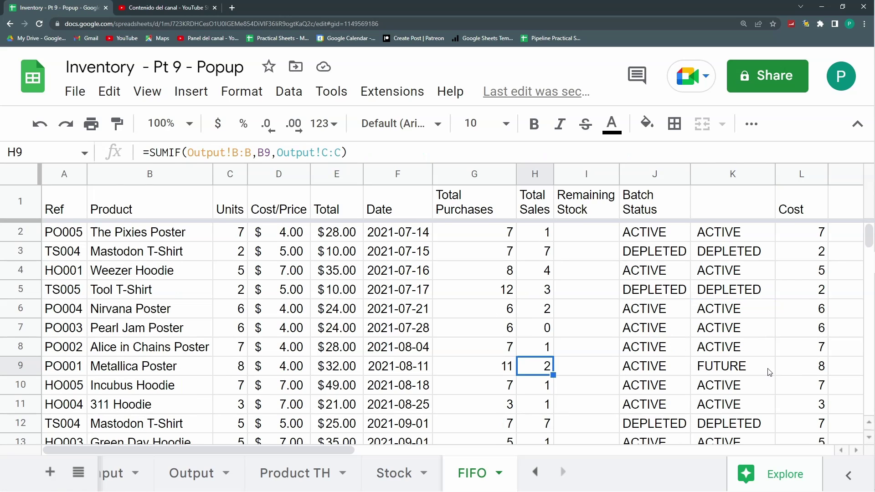
click(755, 368)
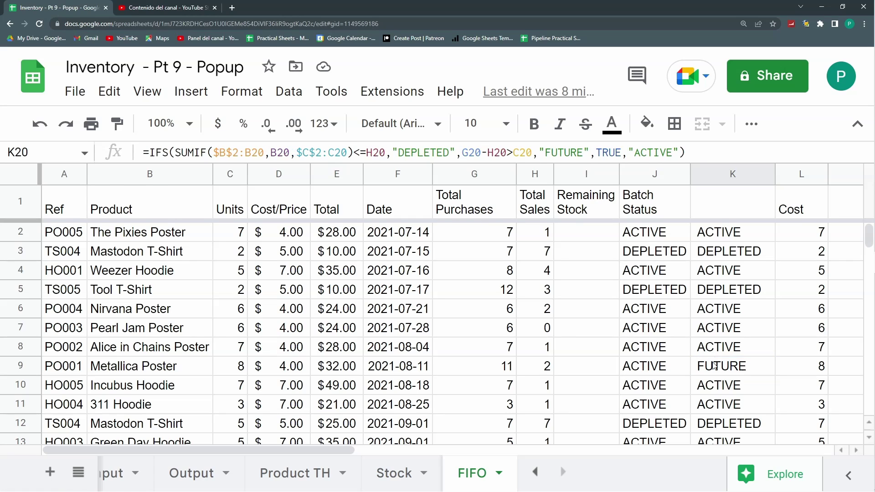
click(715, 366)
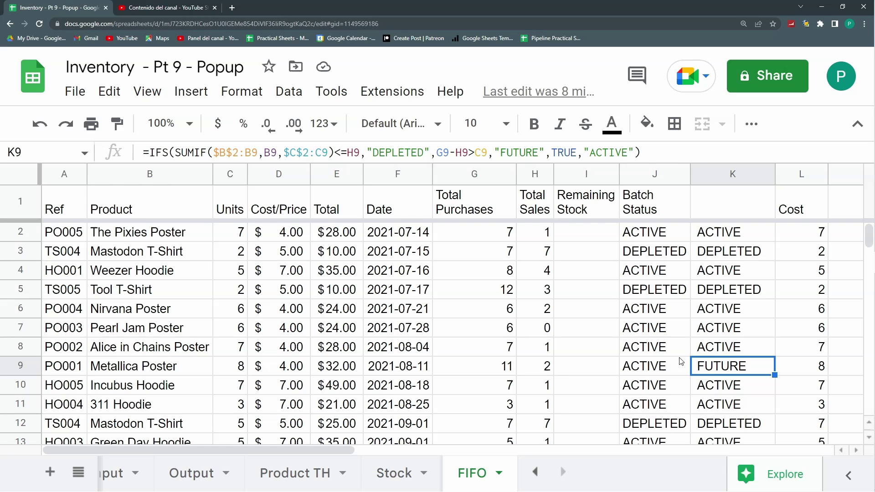
Step: Wrap K9's G9-H9>C9 test in AND and paste the SUMIF expression as its second argument
click(488, 151)
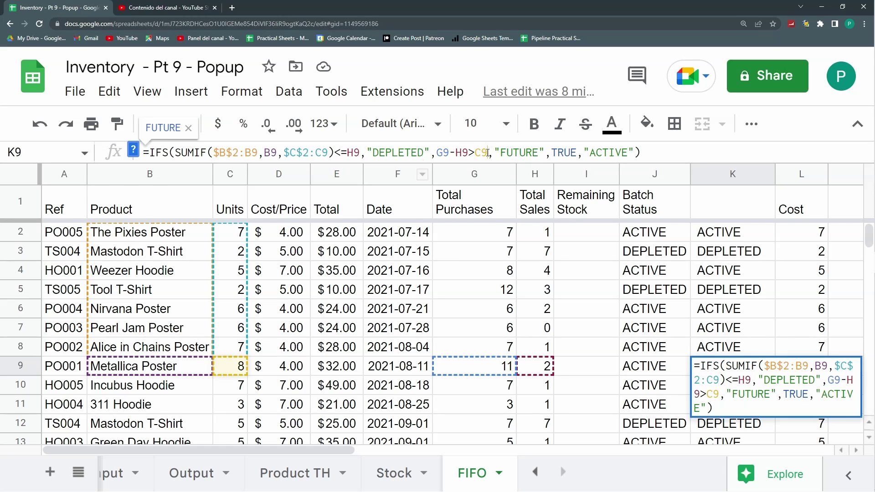
click(440, 152)
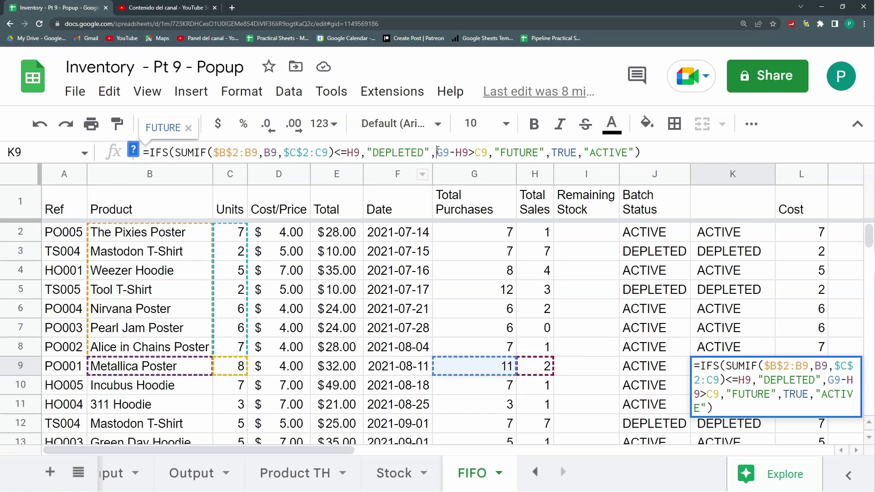
text(and()
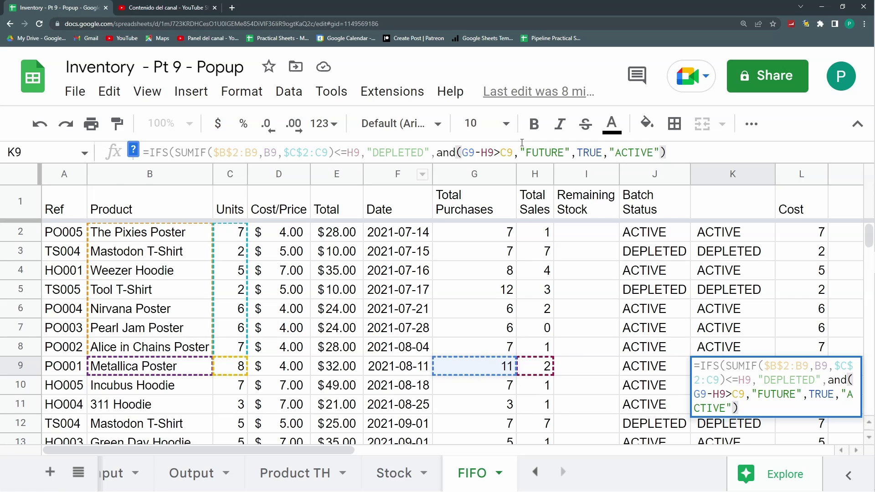
click(513, 152)
text(,)
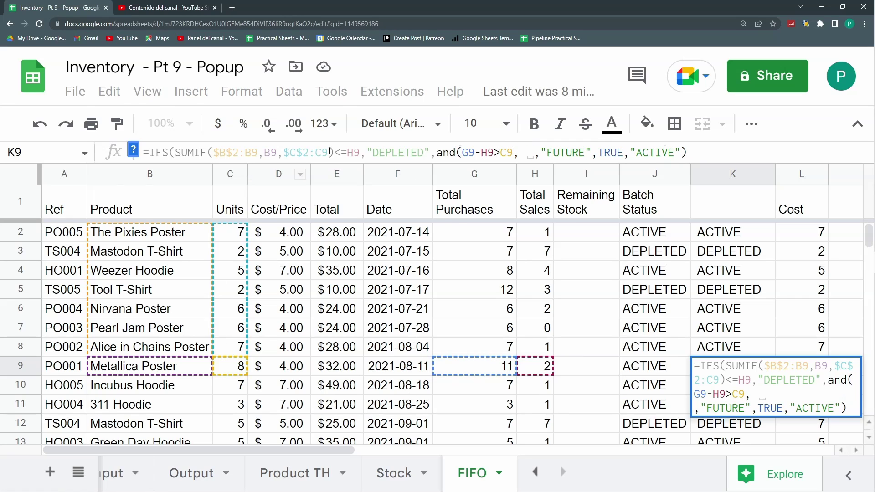
drag(336, 152, 175, 152)
key(ctrl+c)
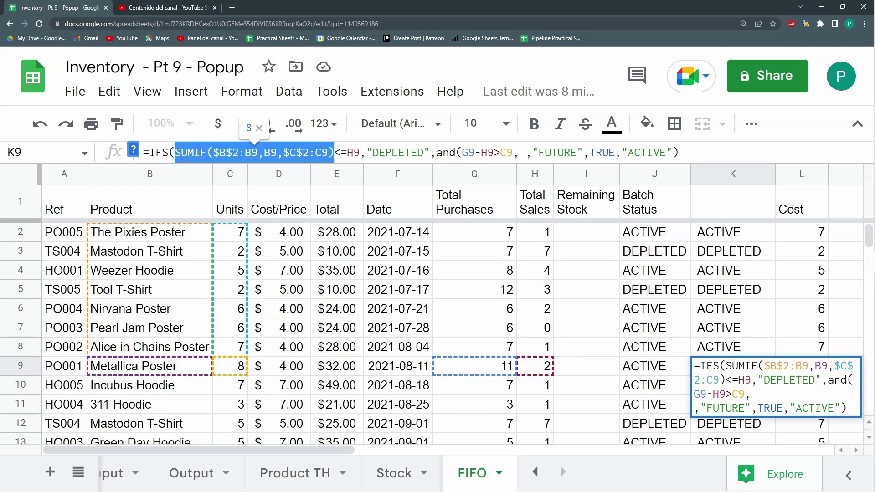
click(527, 151)
key(ctrl+v)
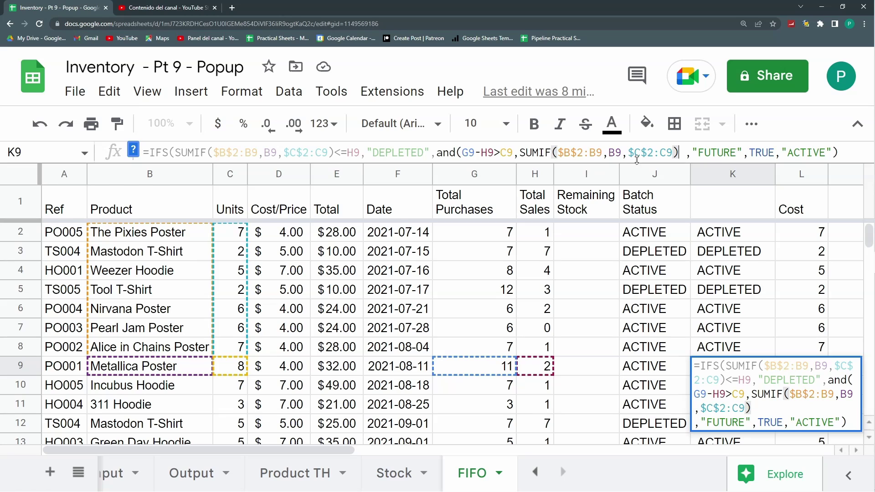
Step: Complete the second AND term as SUMIF minus C9 greater than H9 and close the parentheses
text(-)
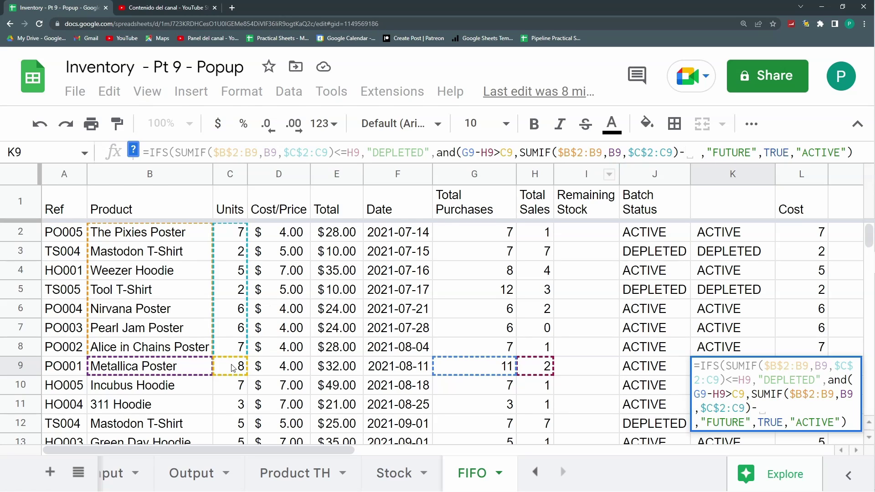
click(233, 367)
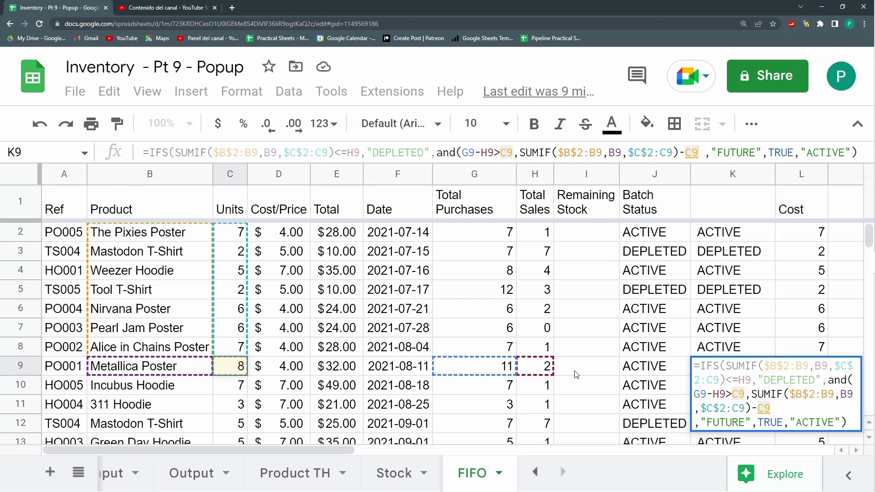
text(>)
click(547, 368)
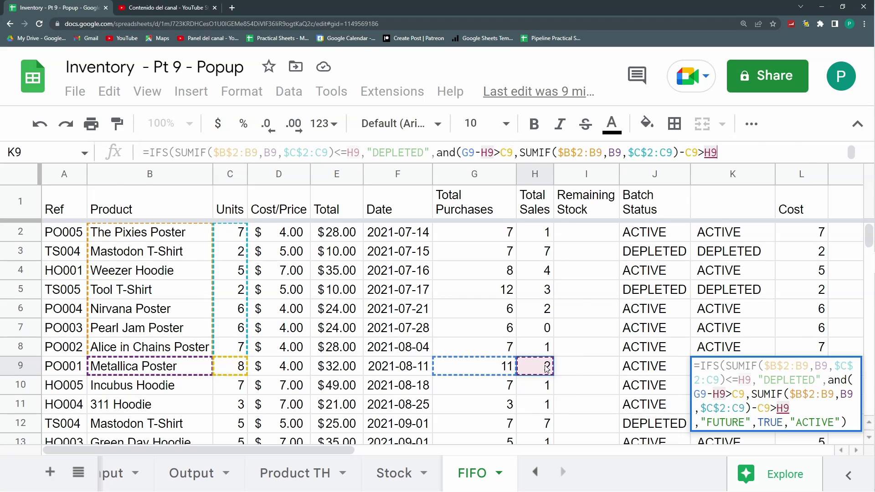
key(Return)
key(Up)
click(718, 152)
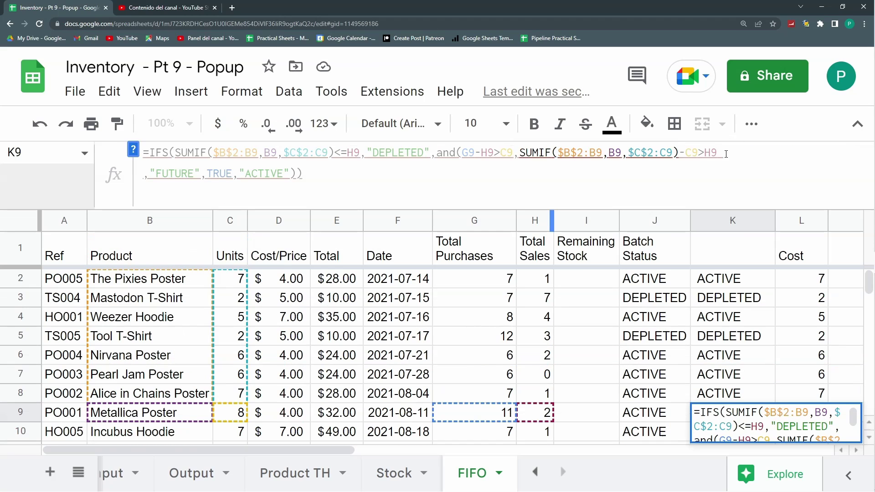
text())
text())
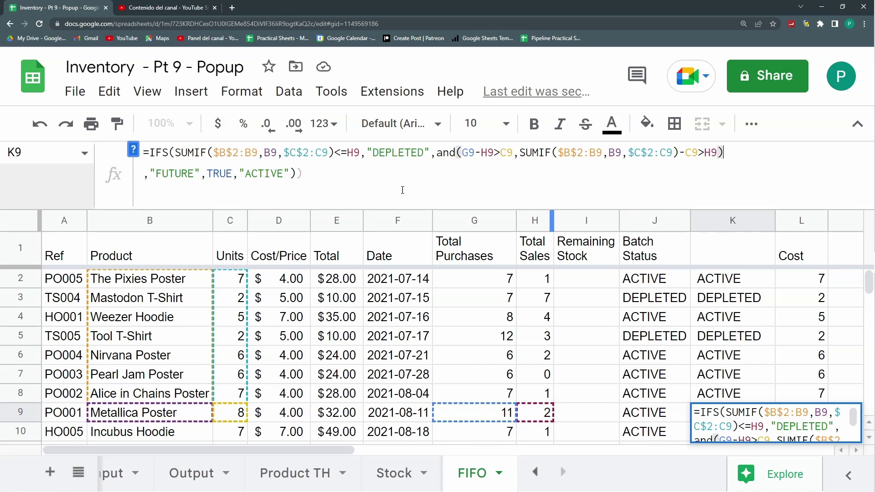
key(Return)
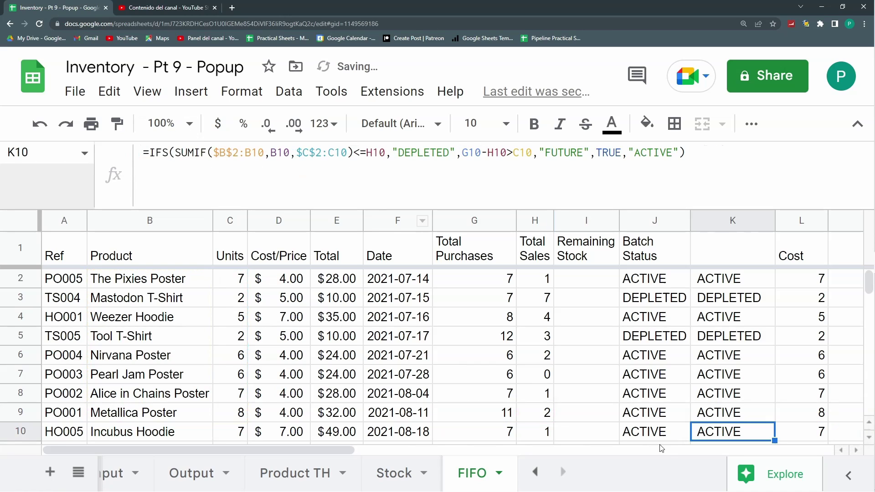
click(721, 409)
Step: Fill K9's AND-based status formula up to K2 and down to K25
scroll(721, 321, down, 1)
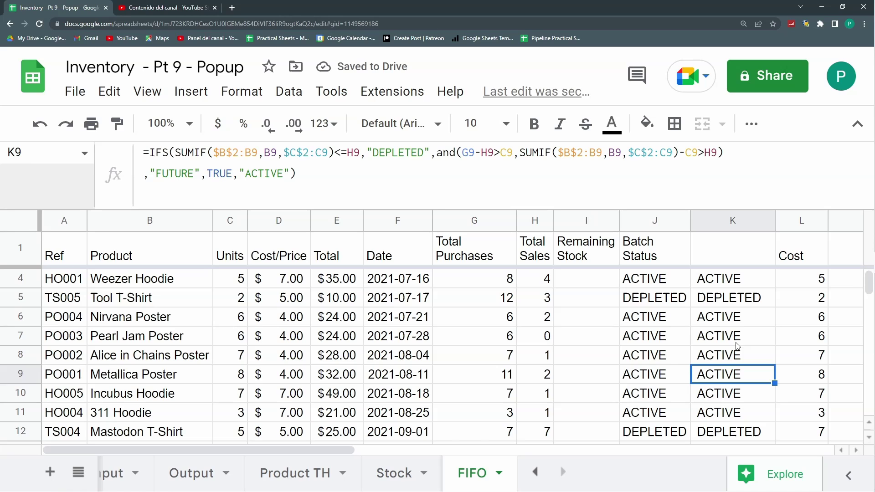
drag(775, 385, 778, 286)
scroll(762, 325, down, 2)
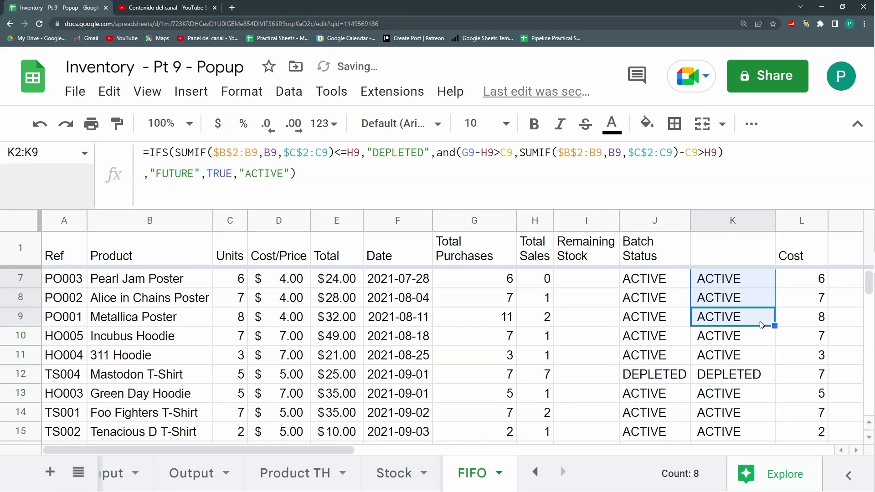
click(760, 314)
drag(775, 326, 775, 356)
scroll(754, 385, up, 4)
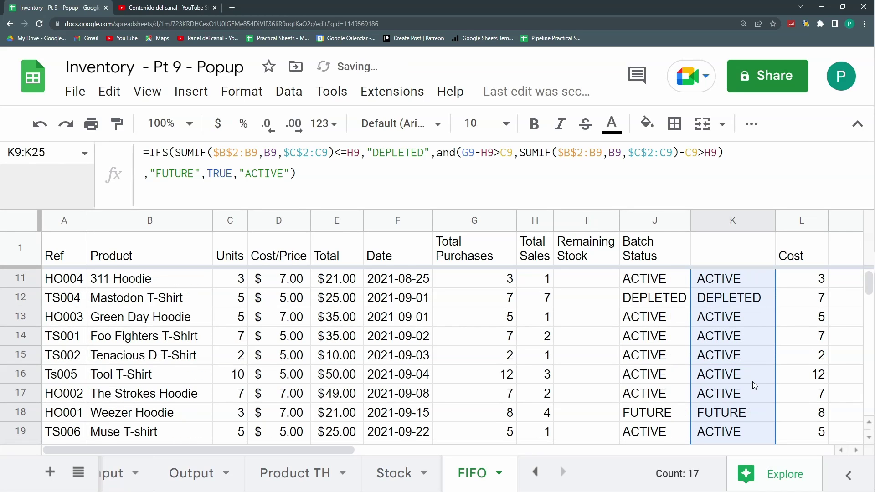
scroll(754, 382, up, 3)
scroll(775, 382, down, 2)
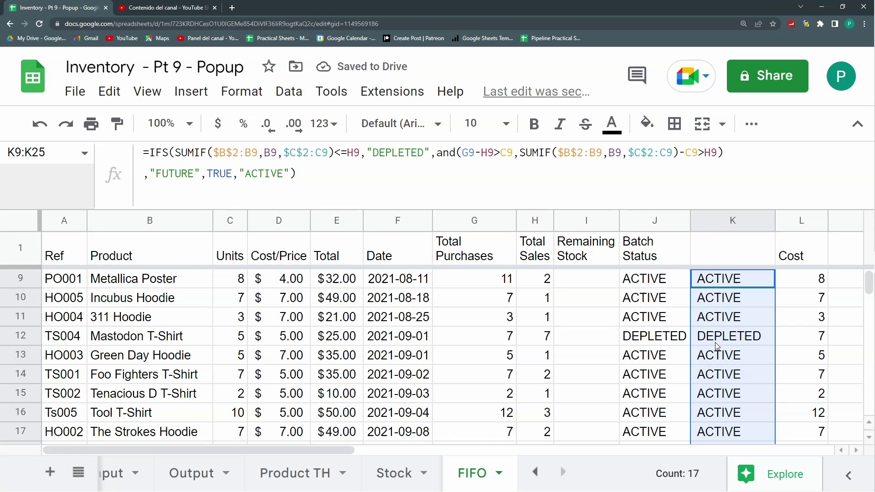
drag(798, 209, 794, 163)
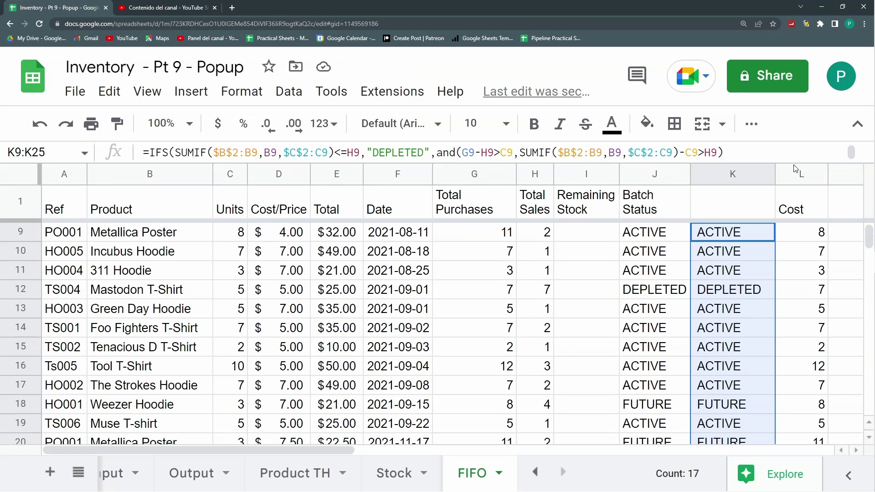
scroll(762, 386, down, 3)
scroll(762, 386, down, 2)
drag(679, 350, 702, 350)
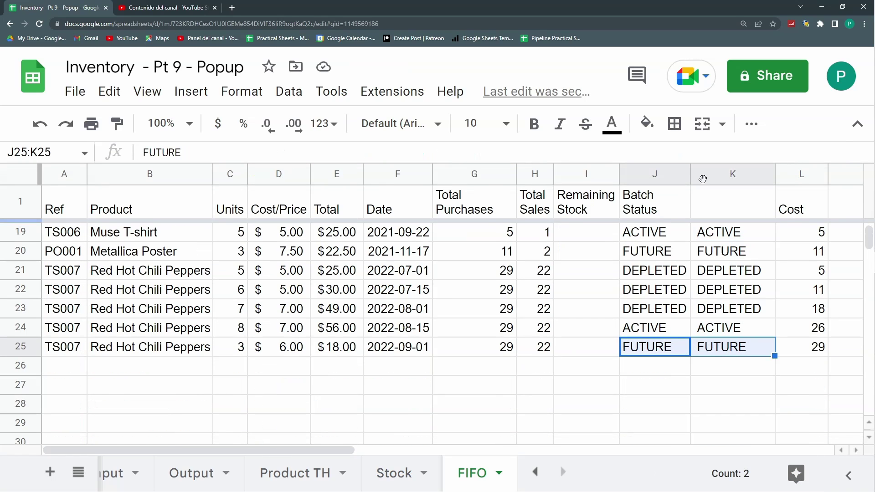
Step: Copy the Batch Status header into K1 and delete the Remaining Stock and old Batch Status columns
click(651, 213)
key(ctrl+c)
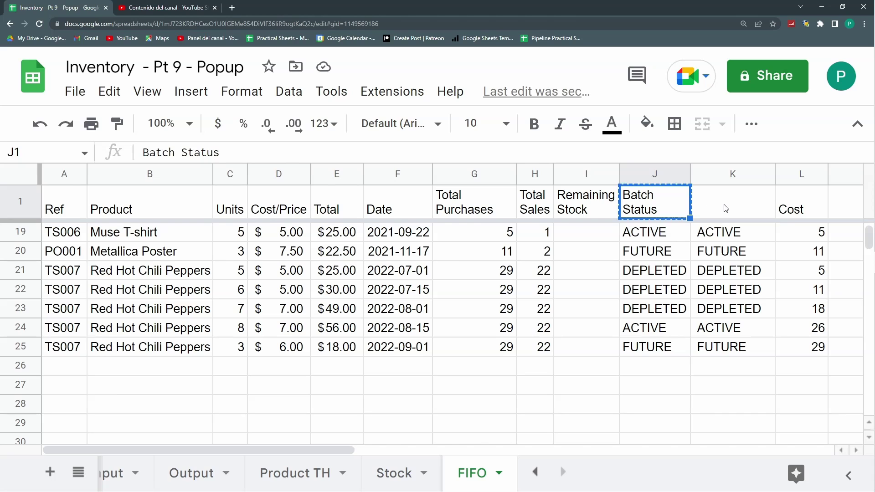
click(723, 207)
key(ctrl+v)
drag(655, 176, 593, 171)
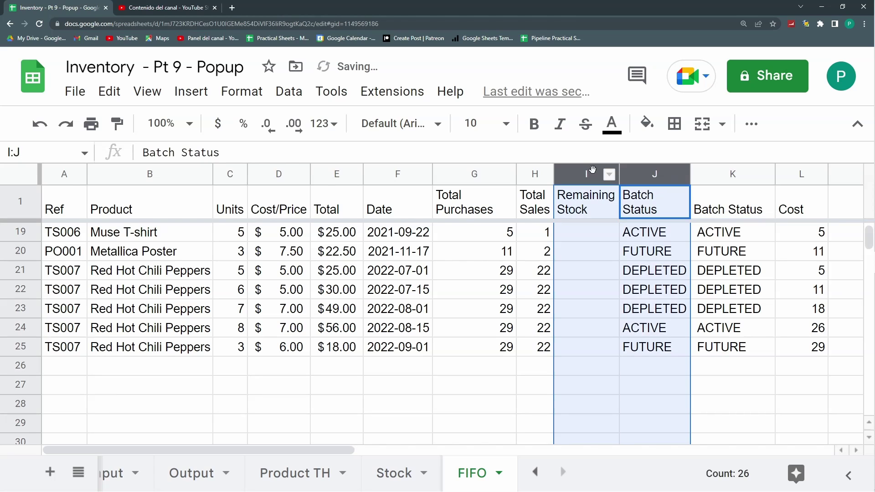
key(ctrl+alt+minus)
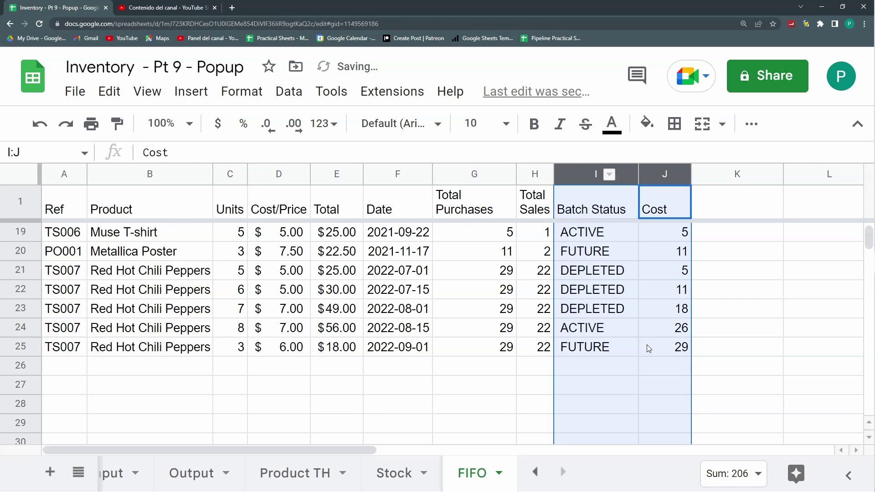
Step: Extend row 25's purchases, sales and status formulas down to rows 26–27
click(533, 348)
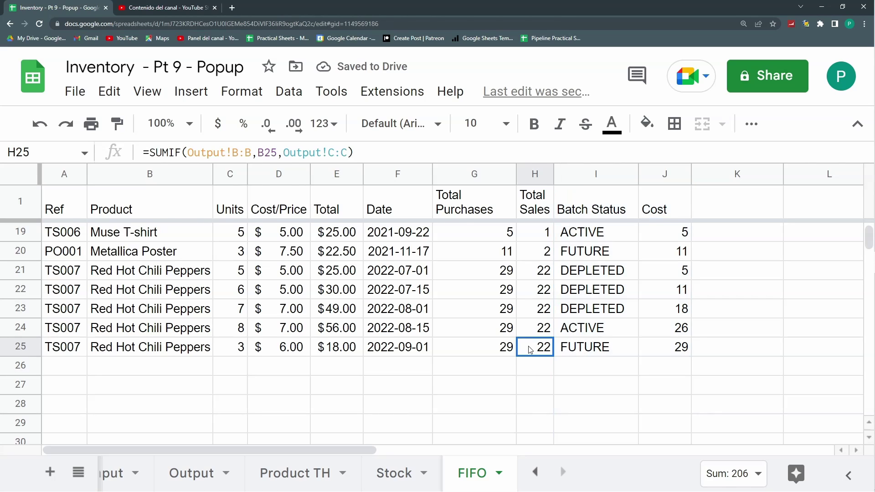
drag(474, 347, 637, 393)
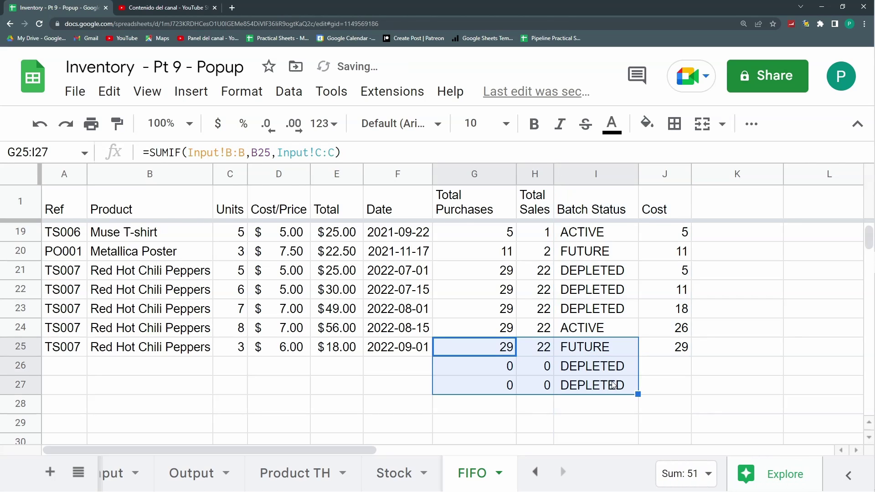
click(486, 347)
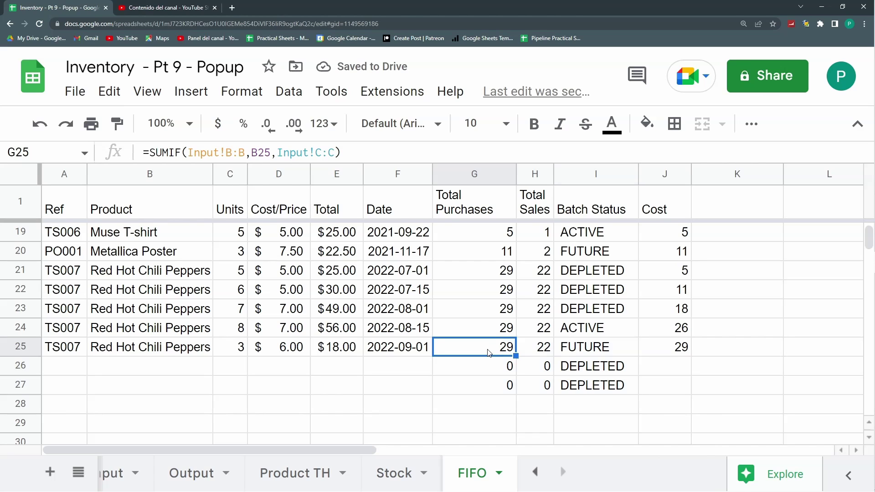
click(492, 373)
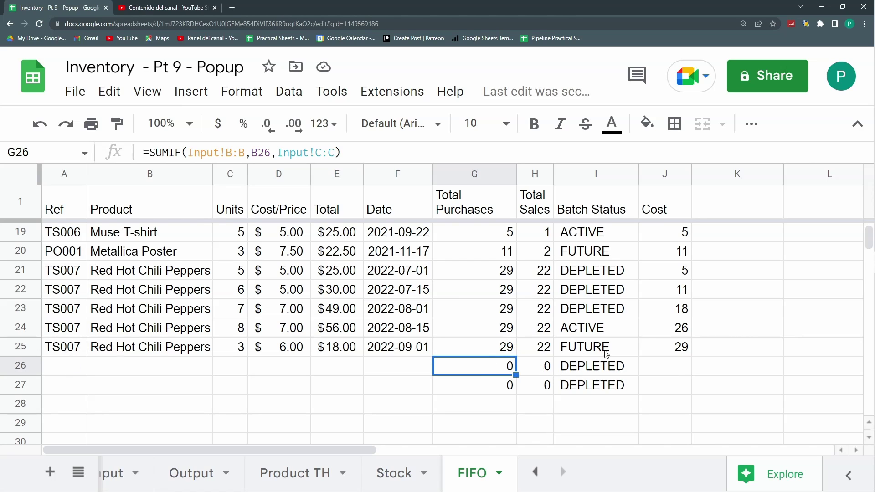
click(507, 347)
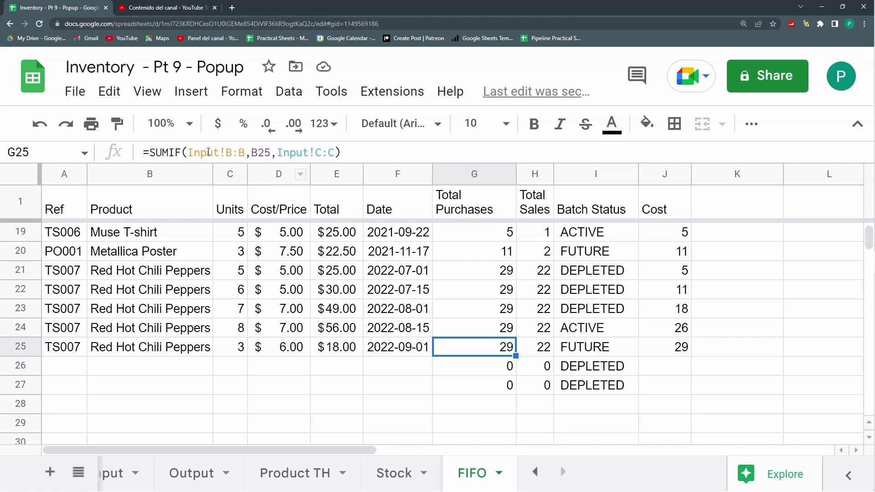
Step: Wrap G25's Total Purchases formula in if(A25="",,…) and fill it down to row 27
click(150, 152)
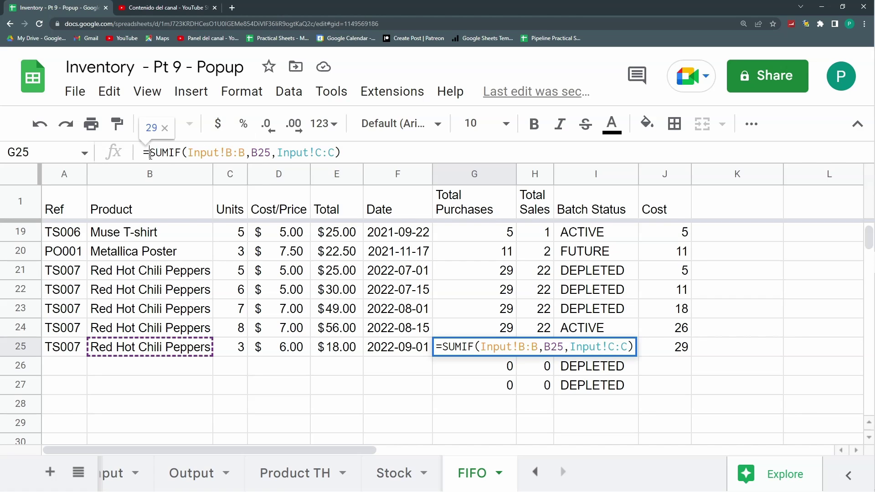
text(if()
click(64, 348)
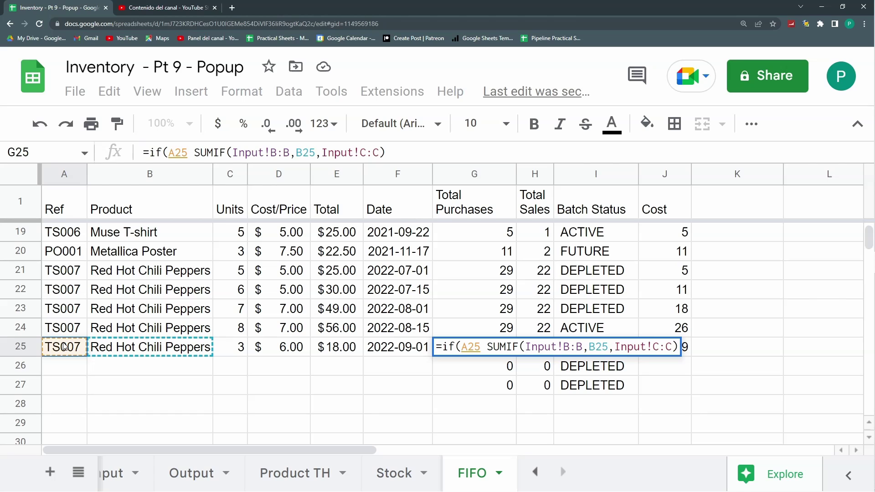
text(="")
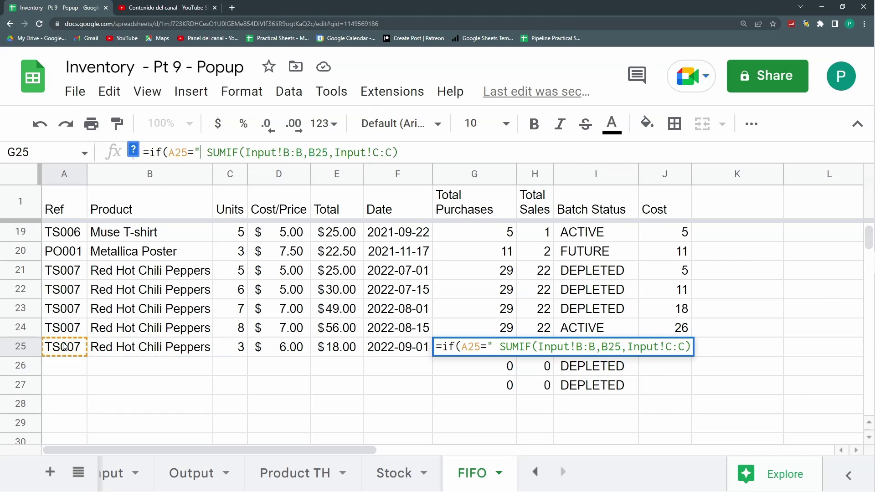
text(,,)
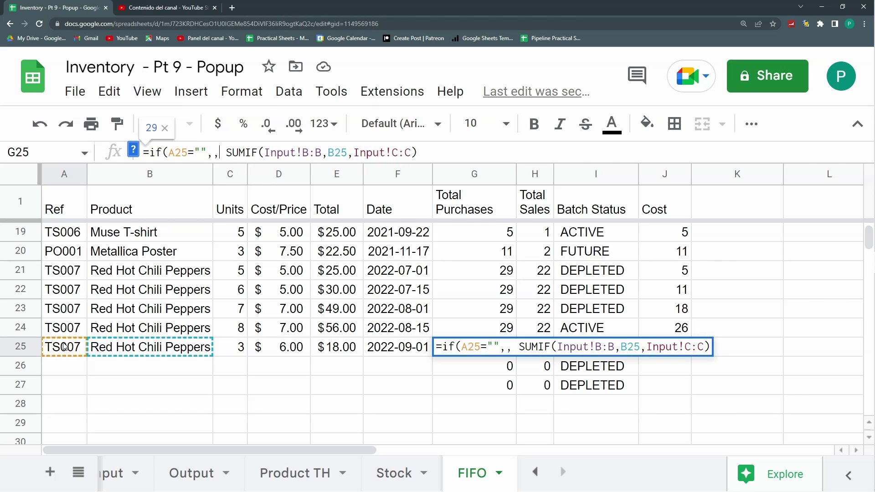
key(Return)
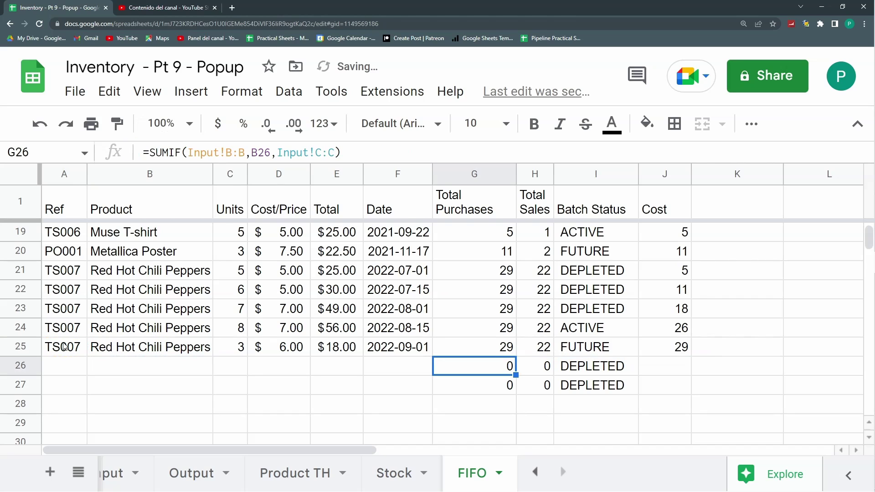
click(504, 349)
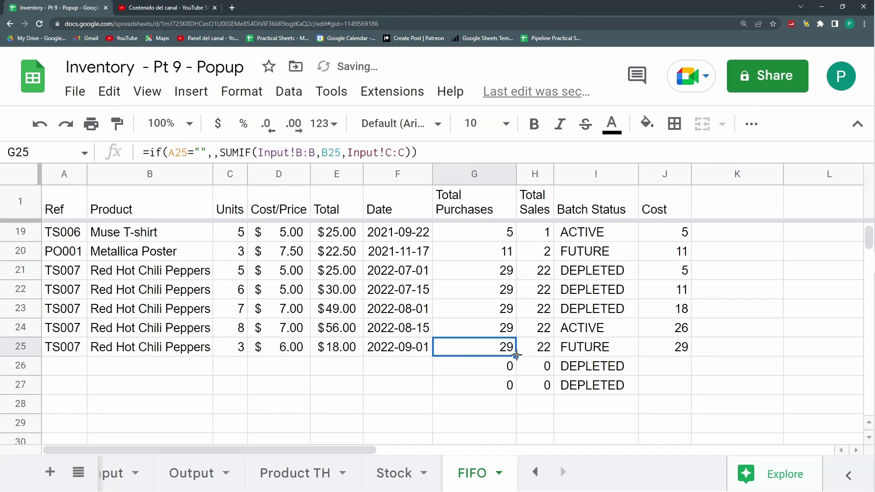
drag(516, 356, 521, 388)
click(483, 349)
Step: Add the same if(A25="",,…) prefix to I25's Batch Status formula and fill G25:I25 down past row 35
drag(219, 152, 146, 152)
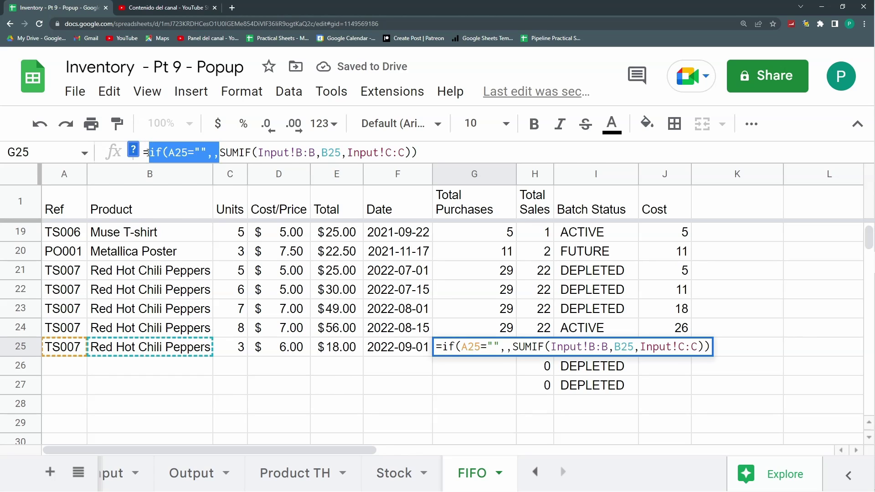
key(Escape)
click(540, 346)
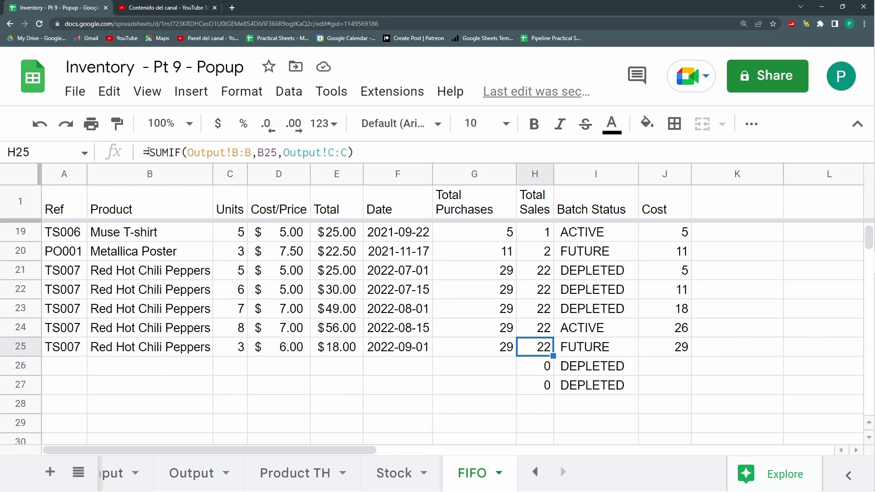
double_click(541, 347)
key(Return)
click(600, 351)
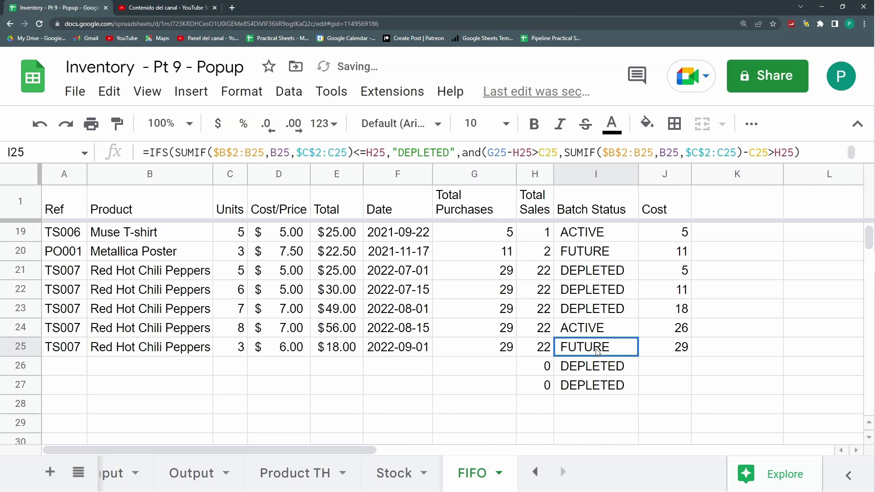
click(150, 152)
key(ctrl+v)
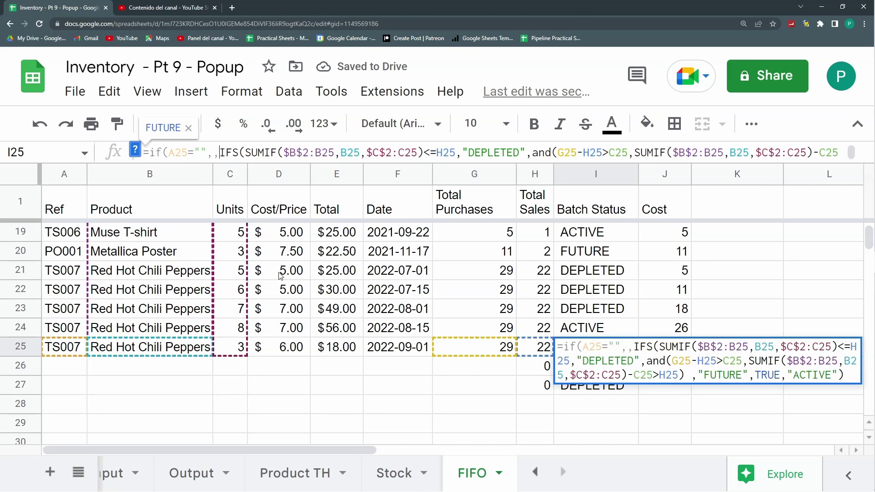
key(Return)
drag(474, 347, 619, 297)
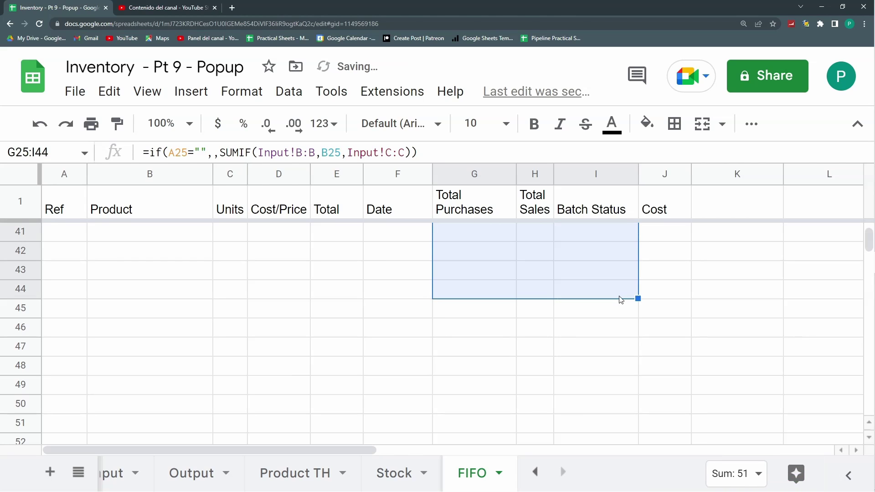
Step: Fill the row 25 formulas and the Cost formula in column J down to the sheet's last row
key(ctrl+shift+Down)
key(ctrl+d)
key(Up)
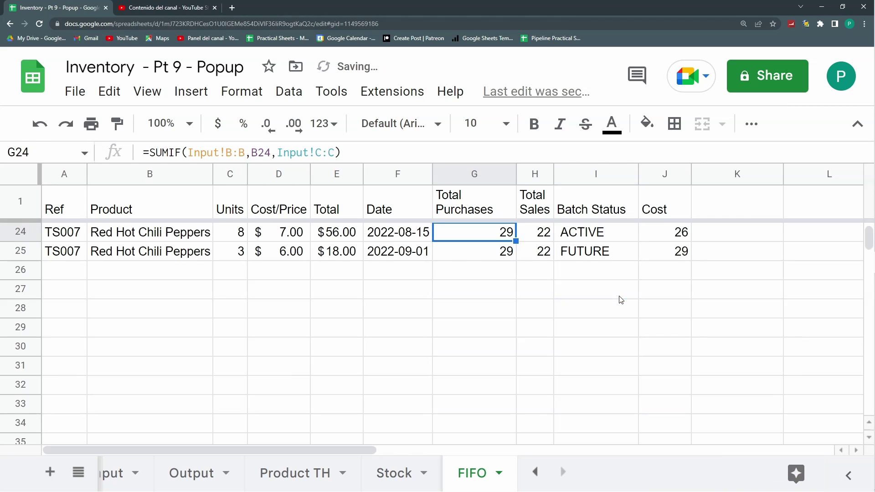
key(Up)
click(672, 347)
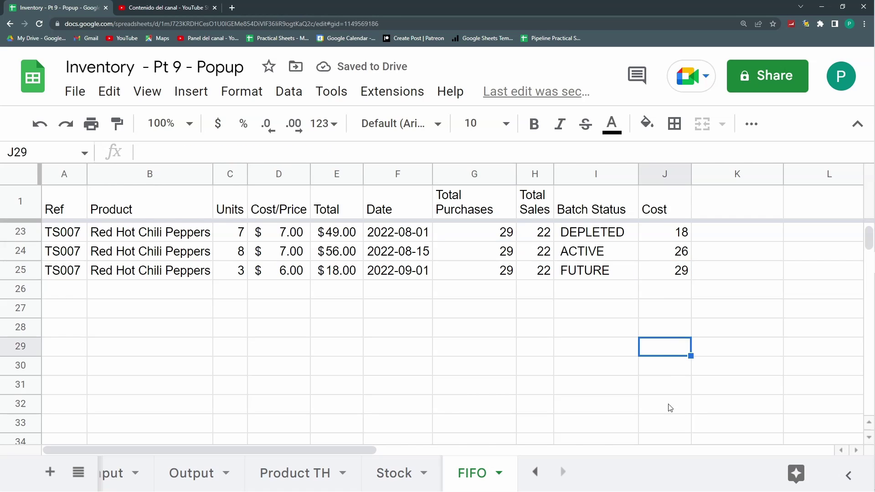
click(671, 405)
click(682, 276)
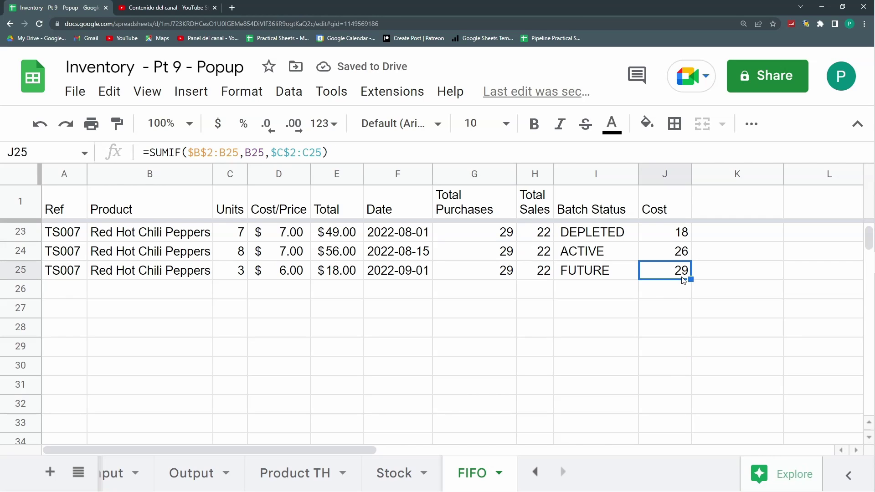
key(ctrl+shift+Down)
key(ctrl+d)
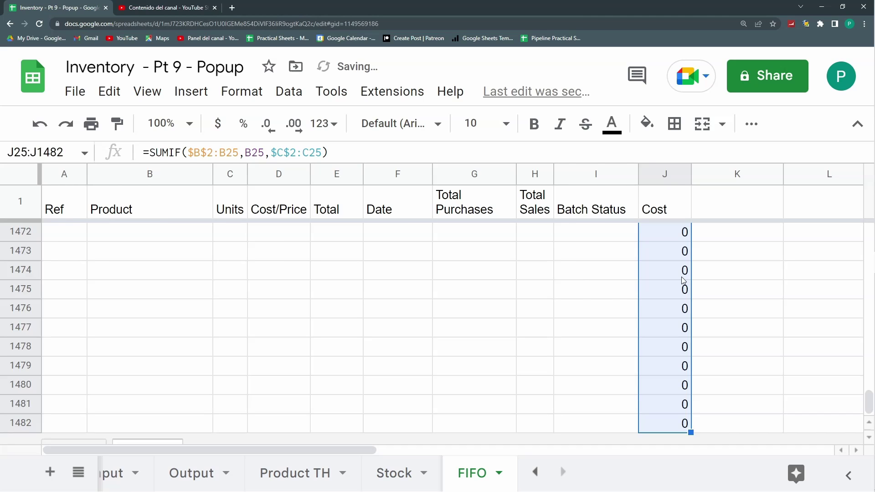
key(Up)
key(Down)
click(683, 277)
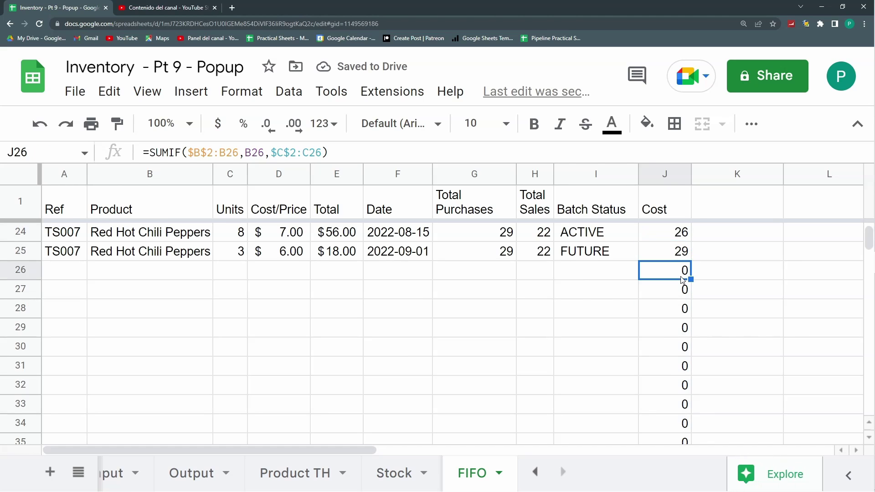
Step: Wrap J25's Cost SUMIF formula in if(A25="",,…) and fill it down to row 1482
click(667, 254)
key(F2)
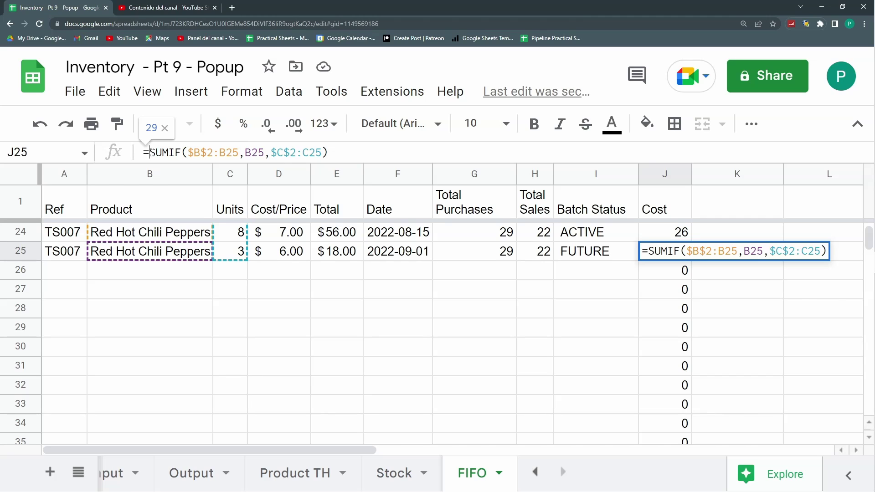
key(super+v)
click(195, 201)
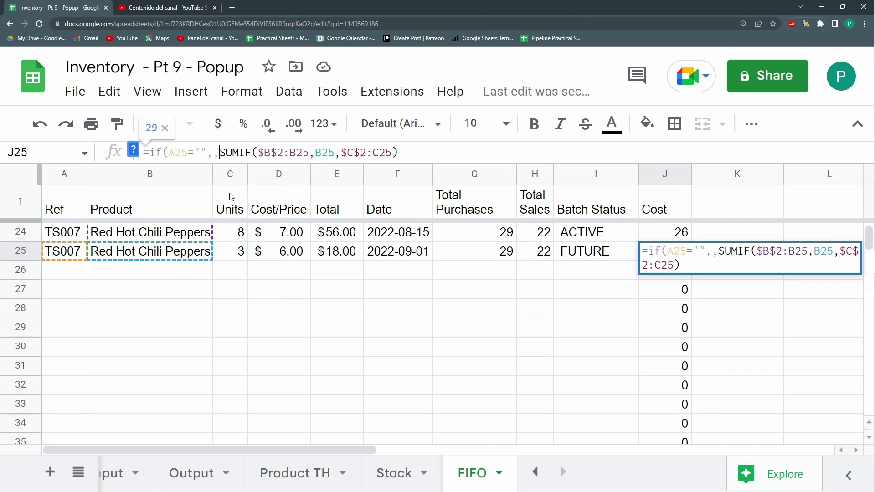
key(Return)
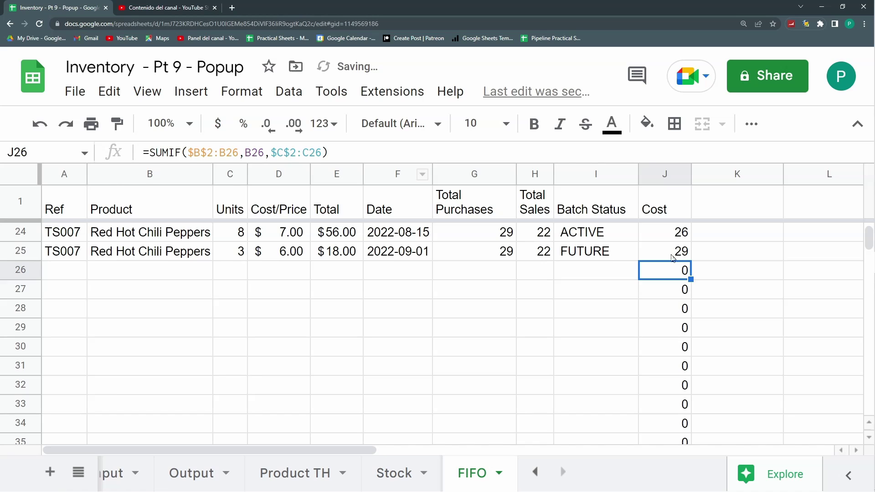
click(682, 251)
key(ctrl+shift+Down)
key(ctrl+d)
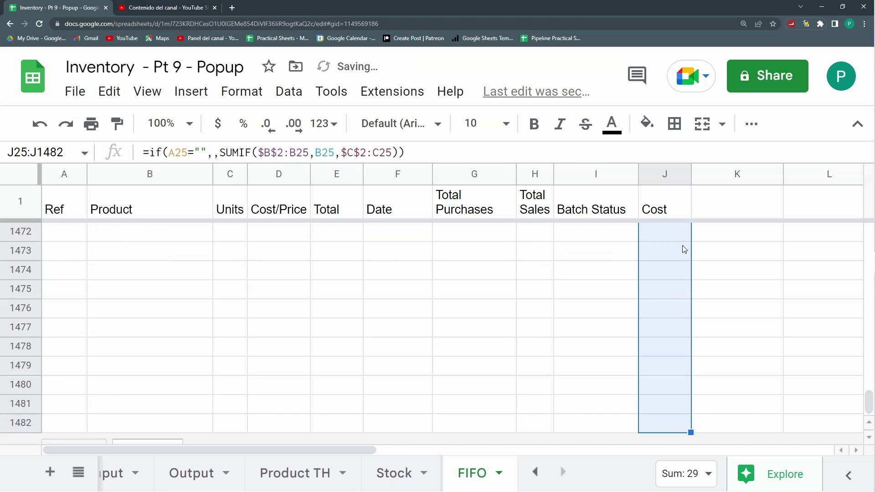
click(672, 209)
key(Down)
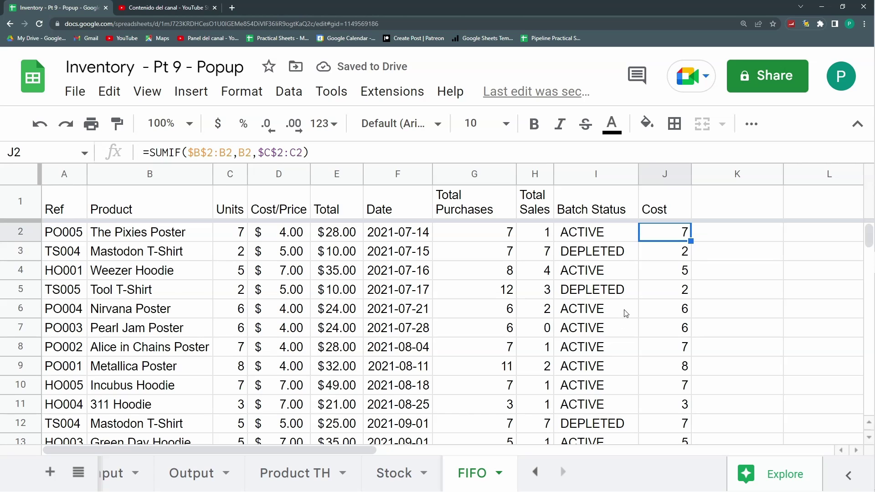
Step: Narrow column J slightly while reviewing the Batch Status and Cost values in rows 2–25
scroll(625, 311, down, 7)
scroll(632, 320, up, 4)
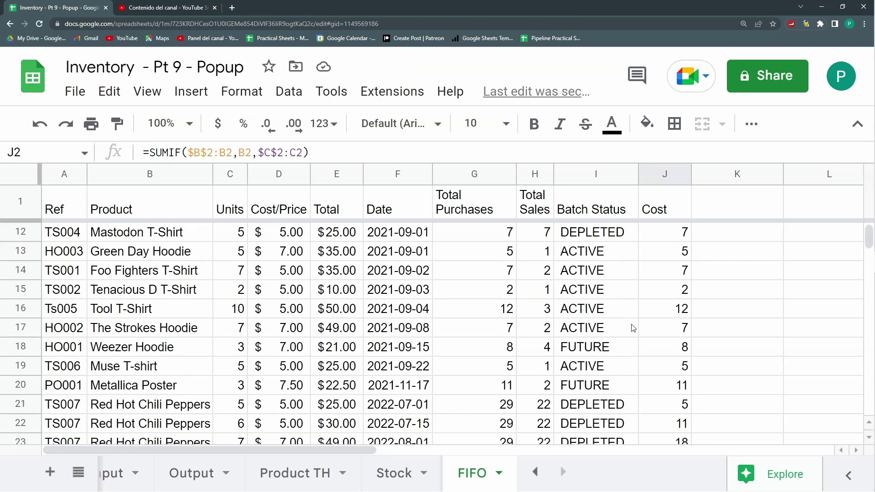
scroll(632, 323, down, 4)
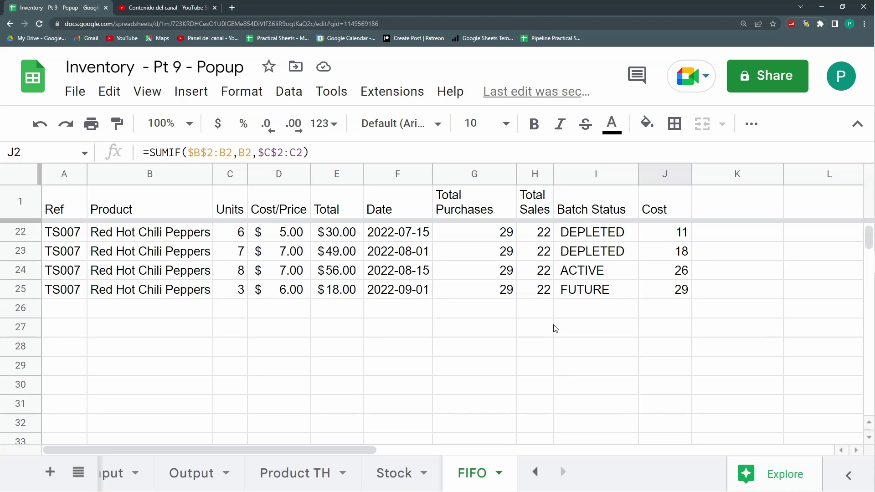
scroll(277, 272, down, 2)
scroll(275, 274, up, 4)
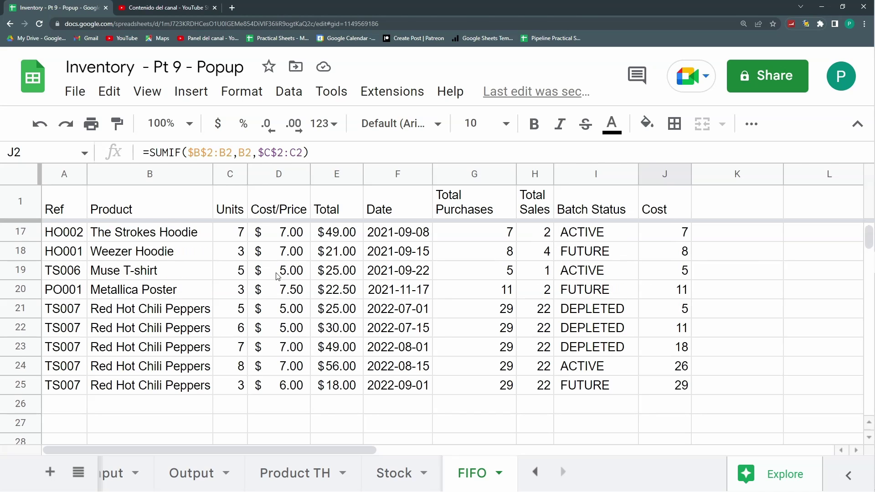
scroll(618, 340, up, 5)
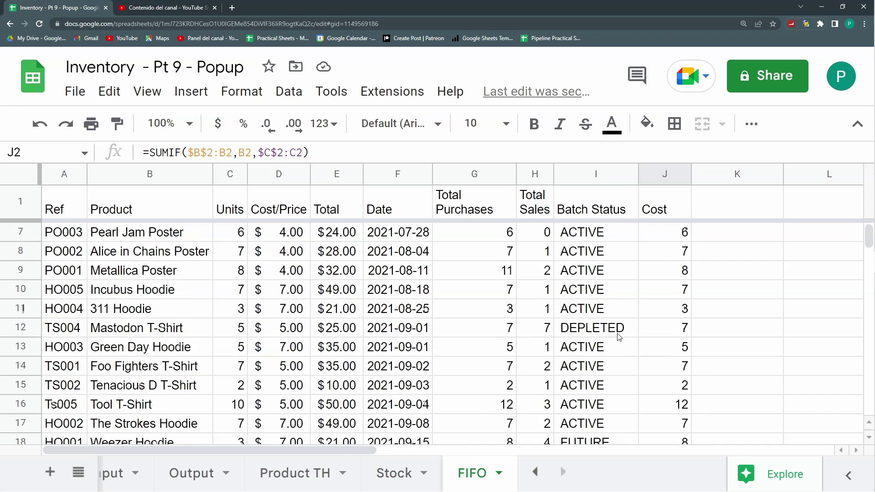
click(607, 290)
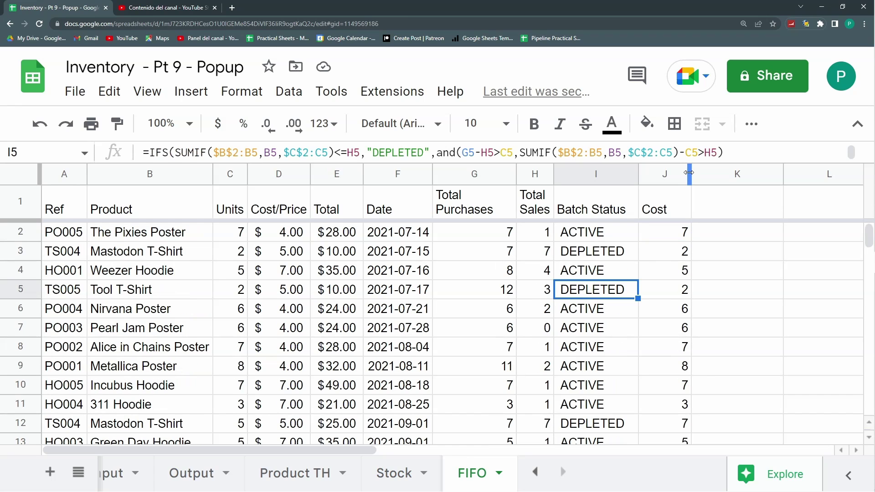
drag(689, 173, 683, 173)
scroll(645, 344, down, 3)
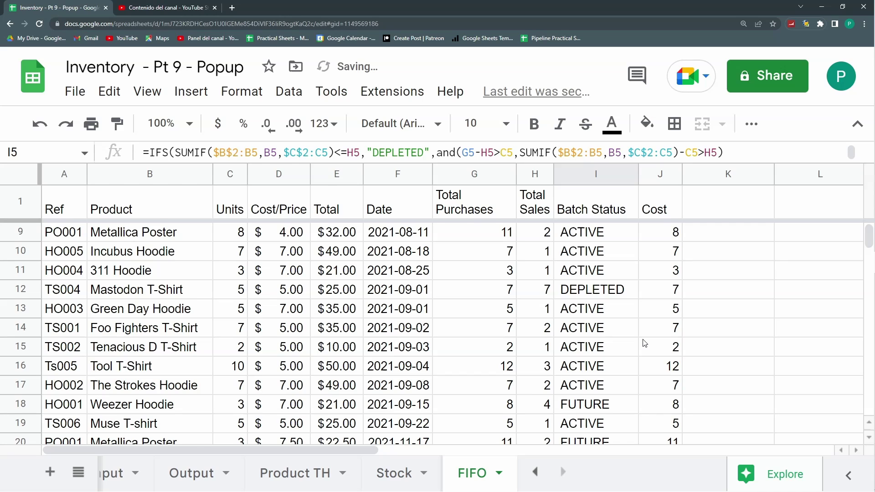
scroll(645, 343, down, 3)
scroll(645, 343, up, 5)
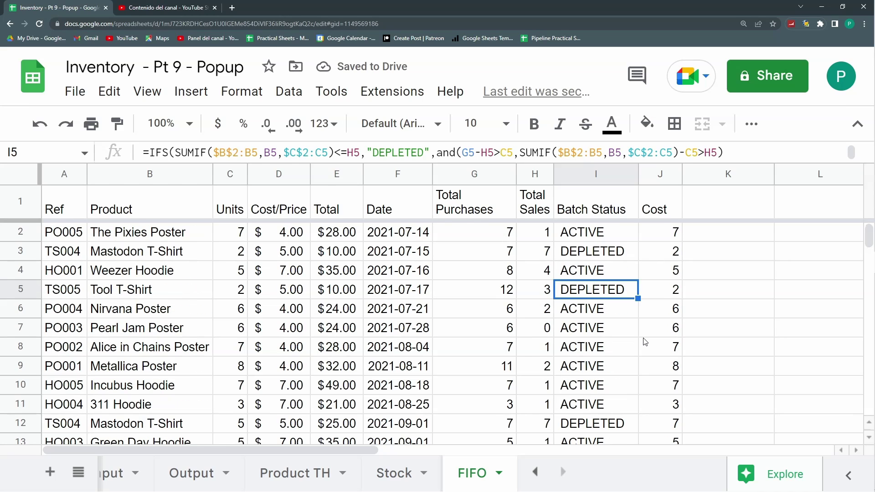
Step: Change J2's Cost formula to sum $D$2:D2 (Cost/Price) instead of Units, giving 4
click(675, 234)
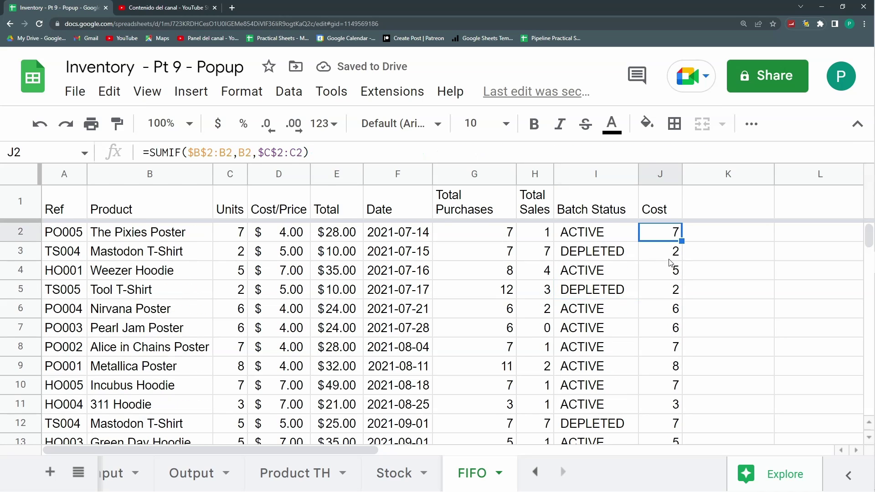
click(671, 248)
click(670, 232)
click(675, 270)
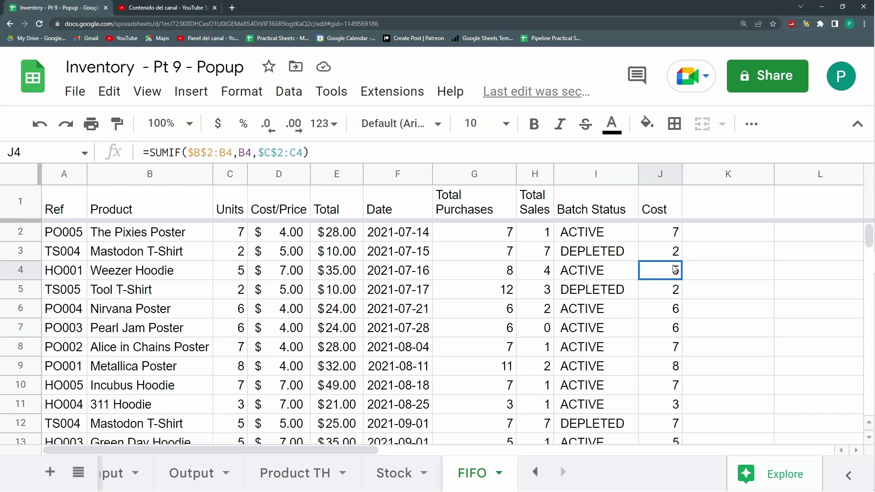
click(674, 234)
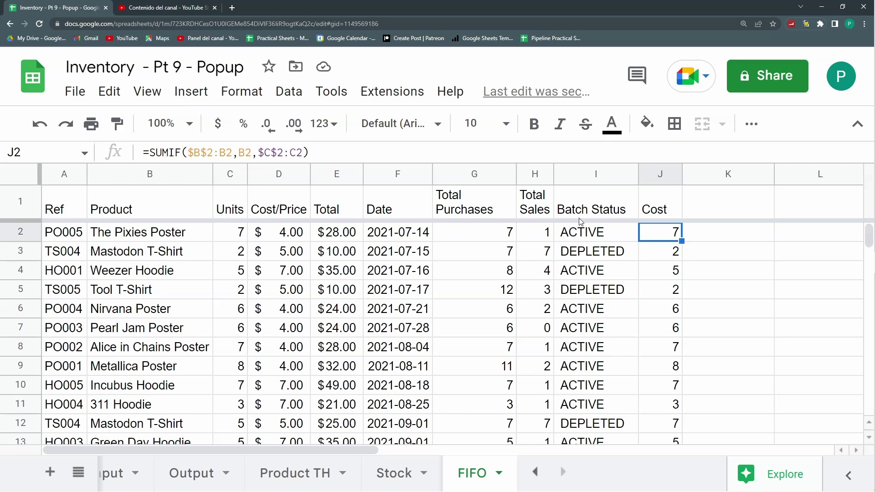
click(271, 152)
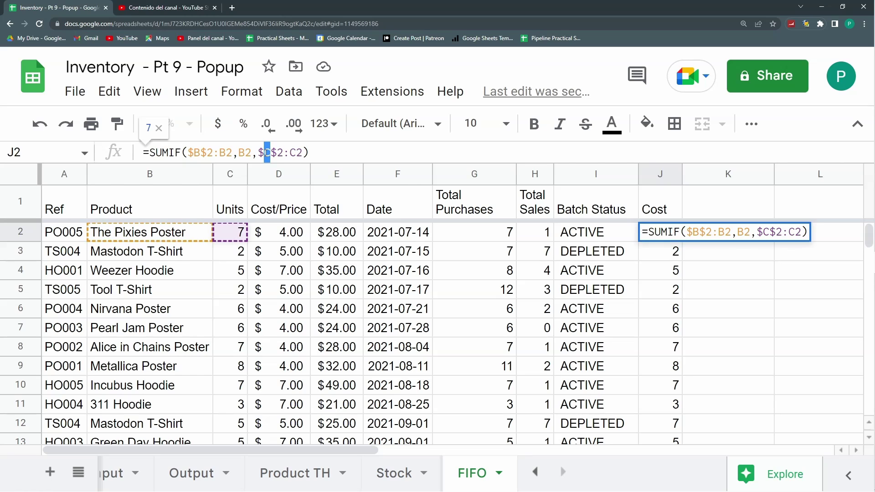
key(BackSpace)
text(D)
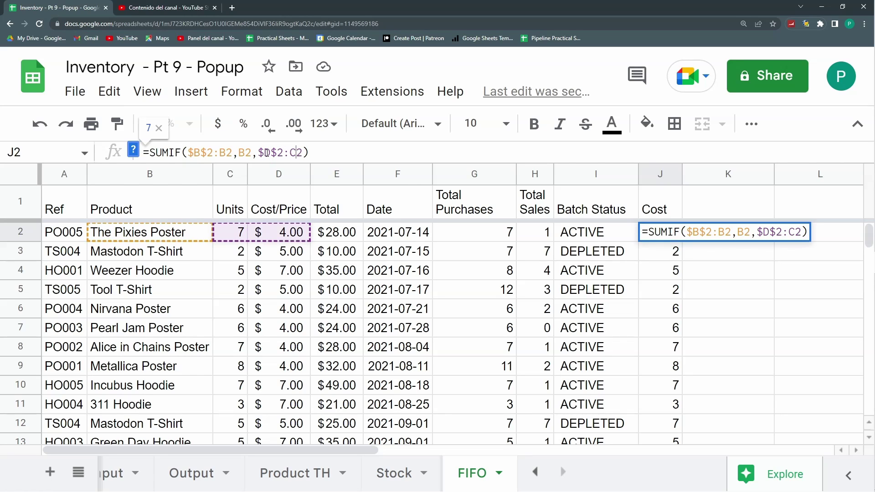
click(295, 152)
key(BackSpace)
text(D)
key(Return)
key(Up)
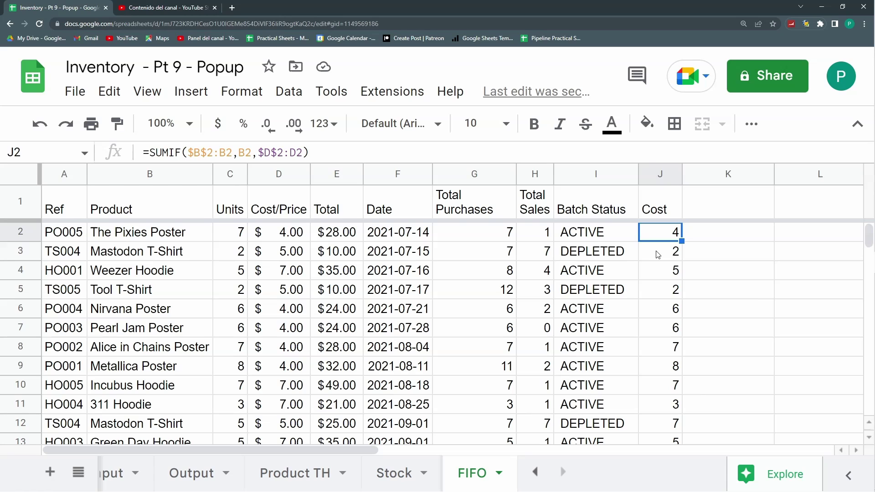
Step: Insert a blank column before Batch Status headed 'Remaining Stock'
click(577, 177)
right_click(577, 177)
click(622, 265)
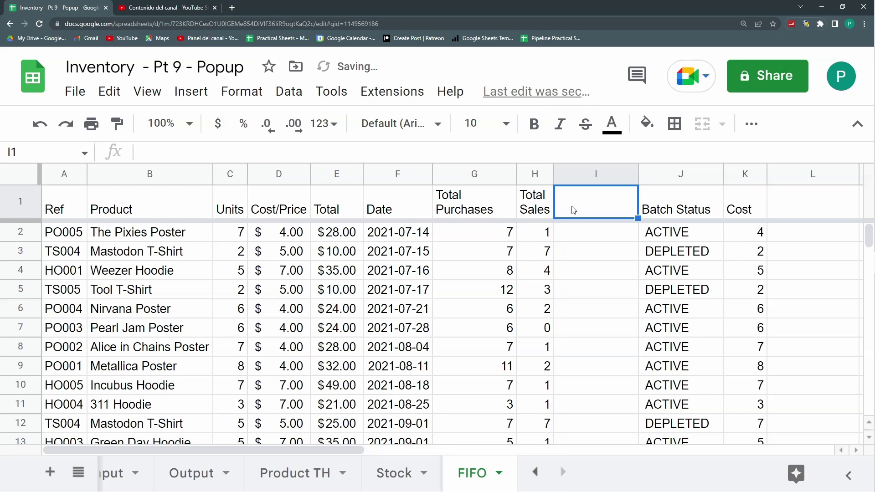
text(Remaining Stock)
key(Return)
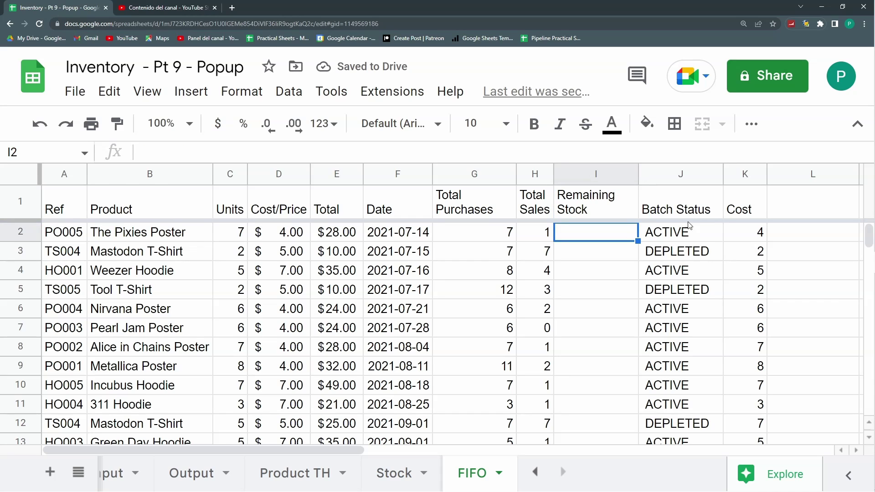
text(=)
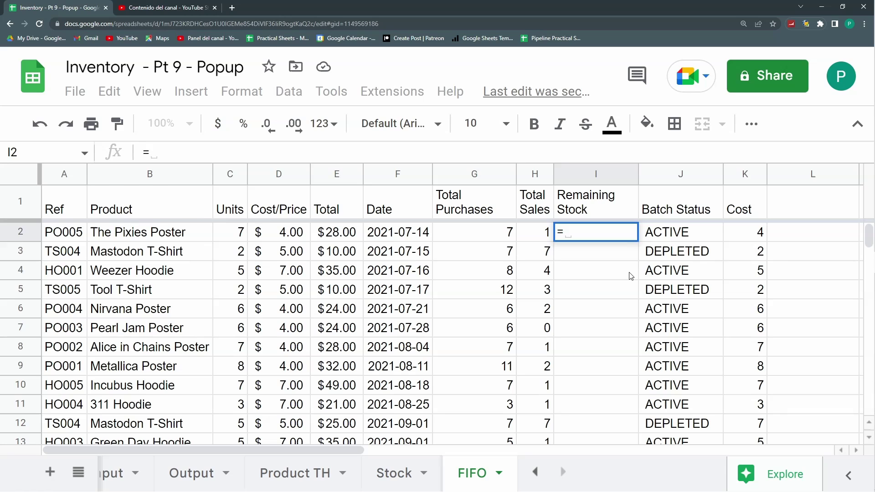
key(Escape)
Step: Enter =if(J4="ACTIVE",SUMIF(B2:B4,B4,C2:C4)-H4) as the Remaining Stock formula in I4
click(629, 275)
text(=if()
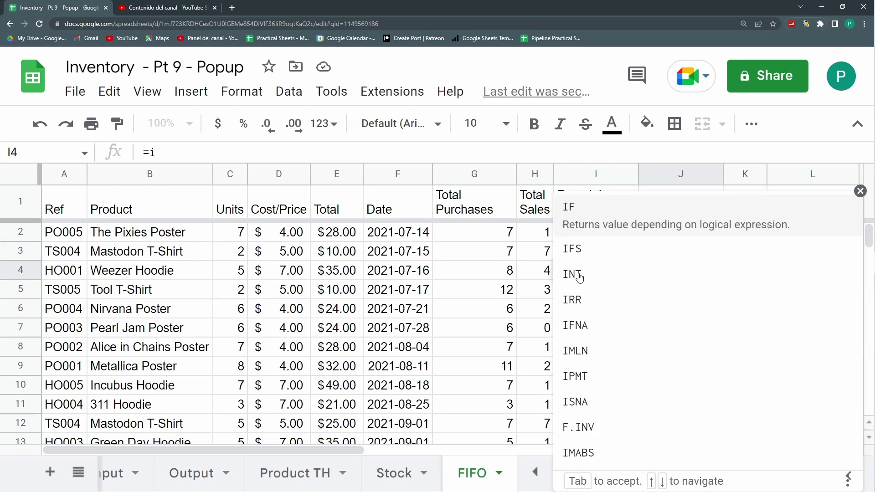
click(678, 274)
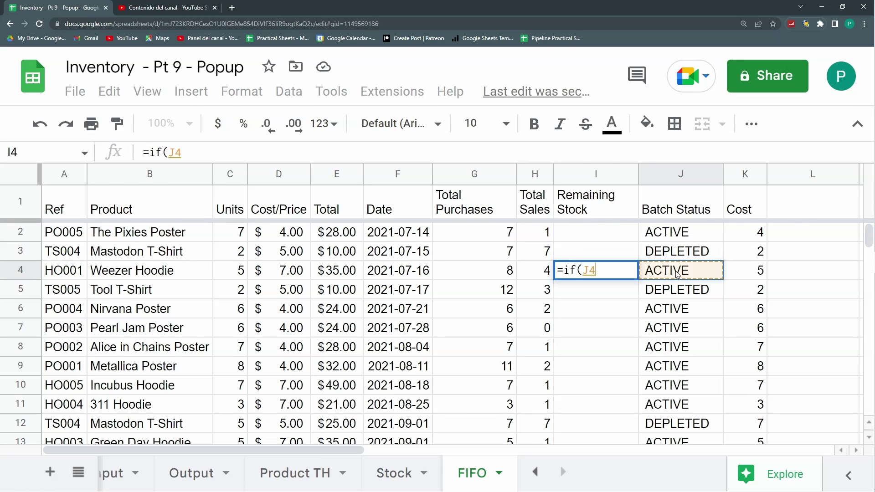
text(="ACTIVE)
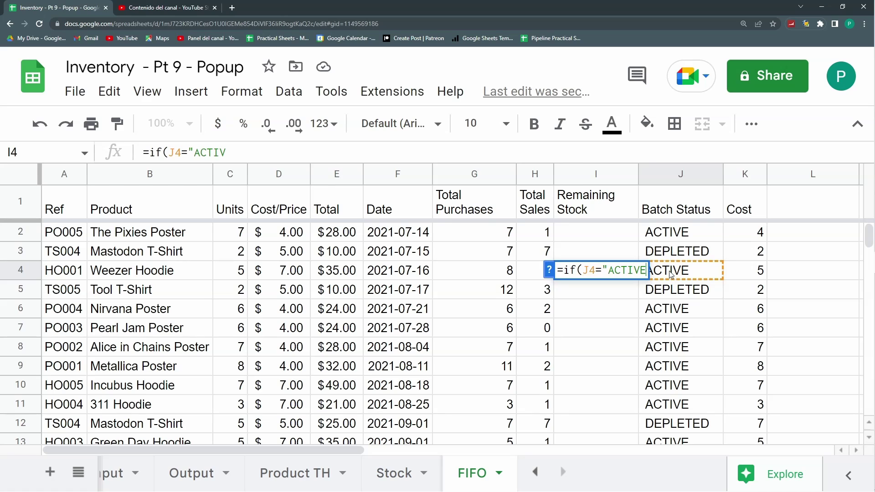
text(",)
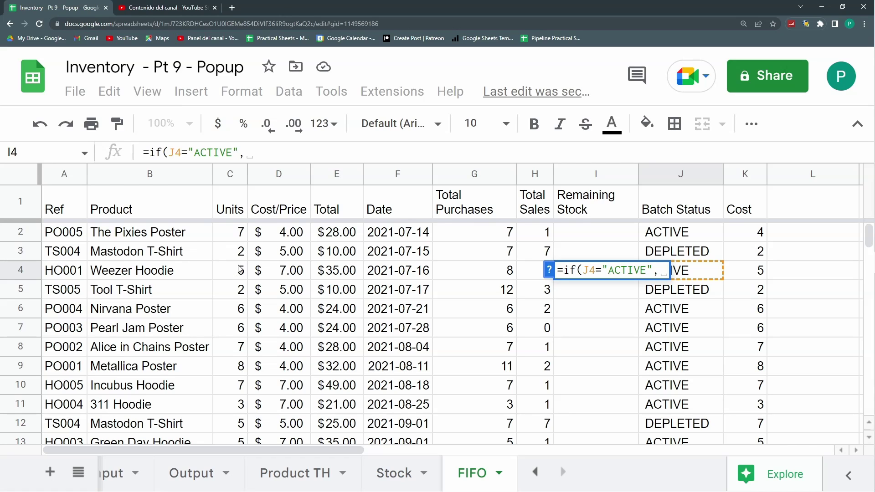
text(SUMIF()
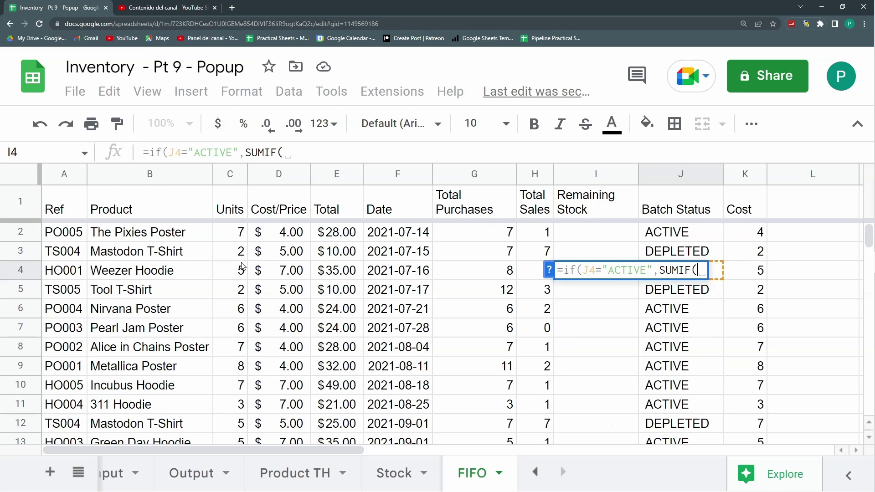
drag(189, 239, 188, 269)
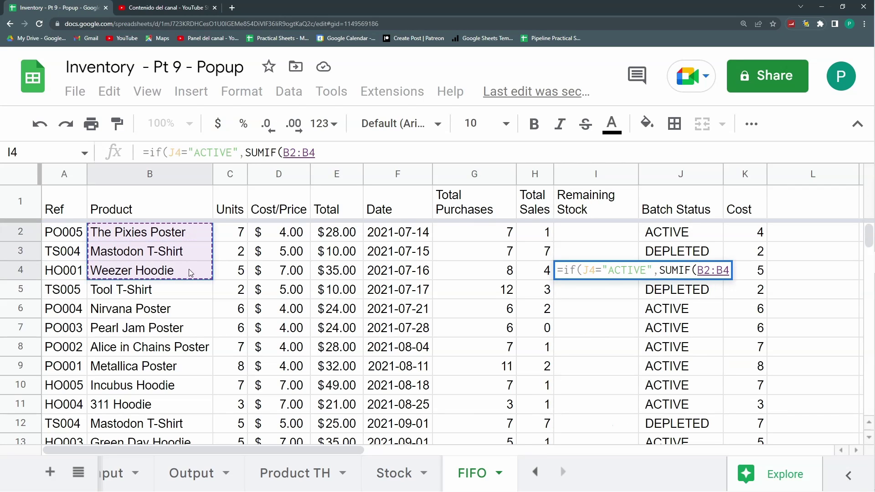
text(,)
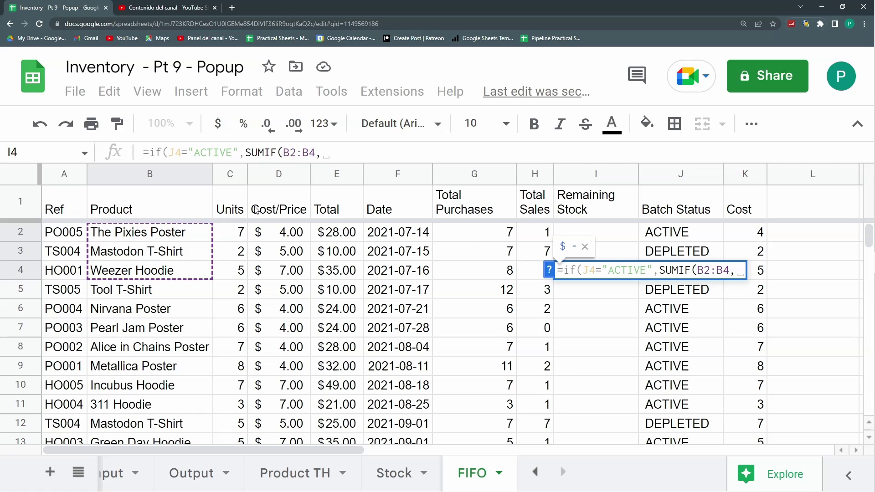
click(170, 273)
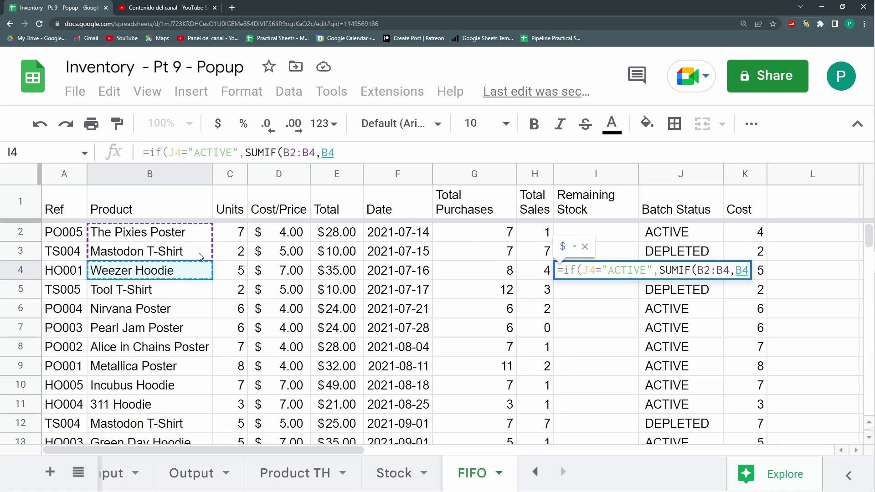
text(,)
drag(237, 233, 236, 272)
text())
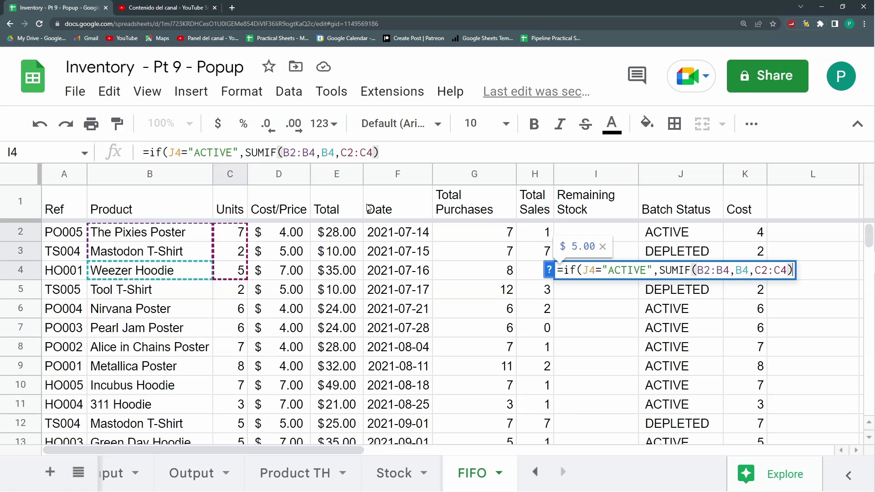
text(-)
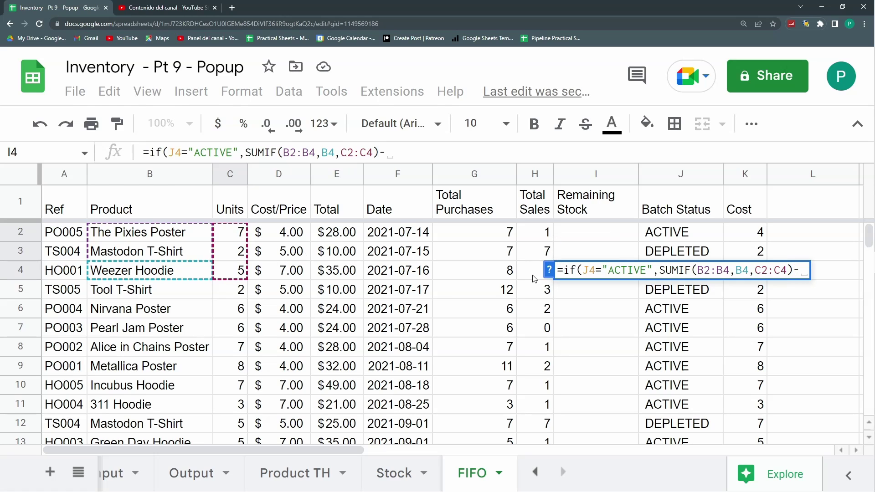
click(531, 275)
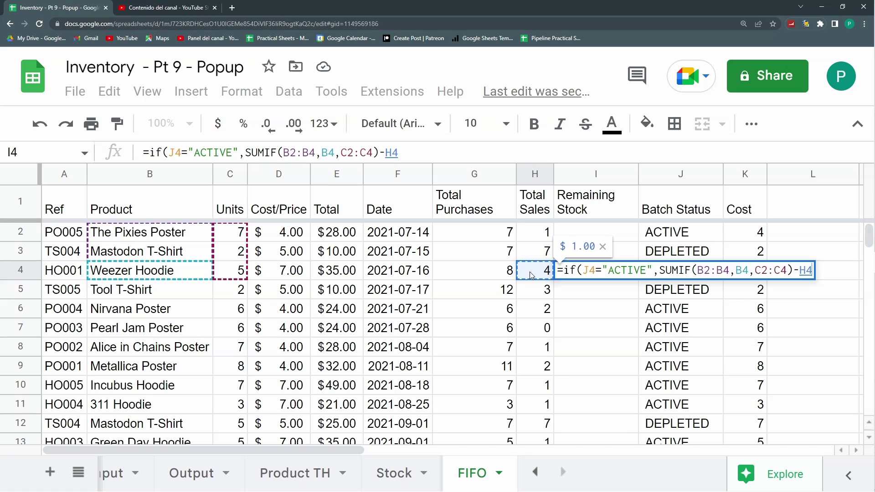
text())
key(Return)
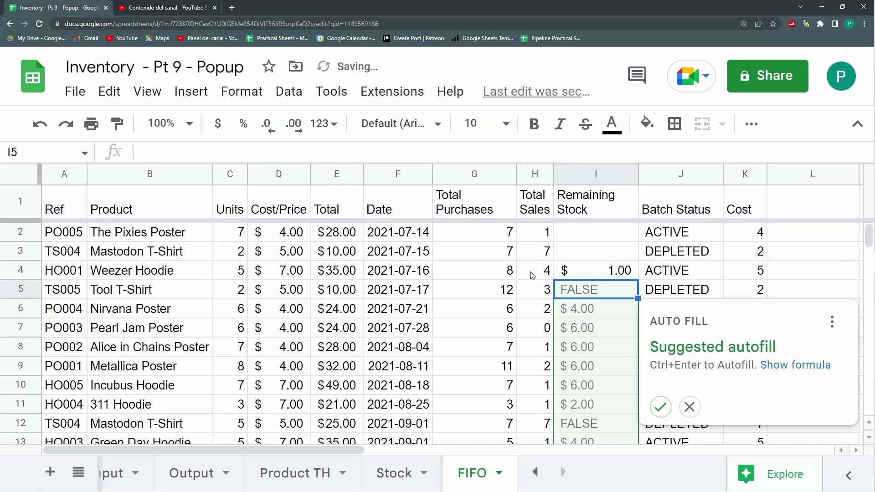
key(Up)
Step: Copy H4's plain number format onto I4 so it shows 1
click(240, 272)
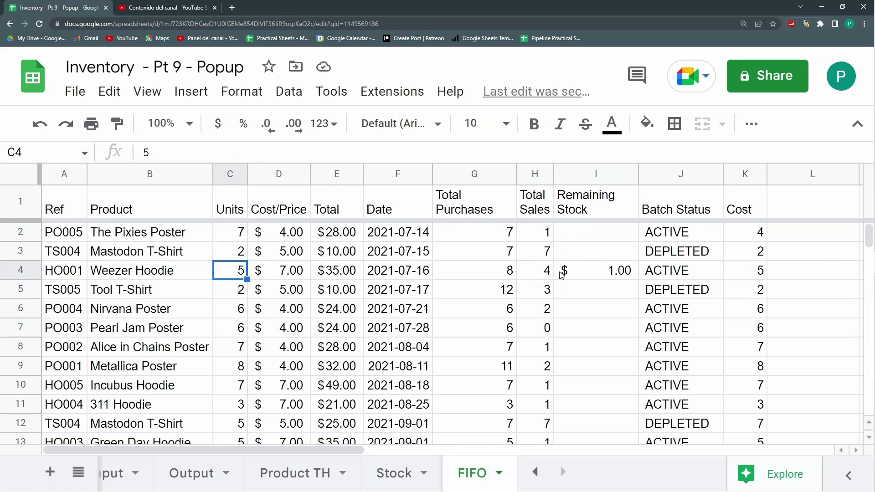
click(536, 273)
click(597, 274)
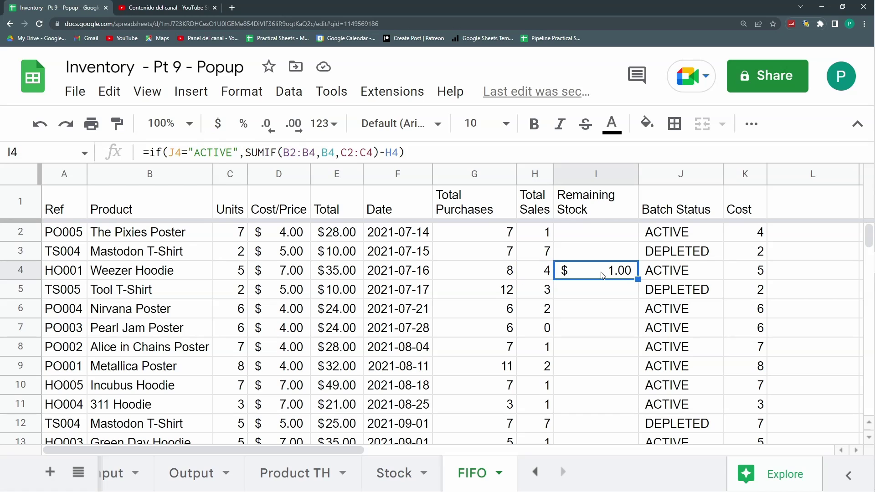
click(530, 276)
click(117, 123)
click(619, 279)
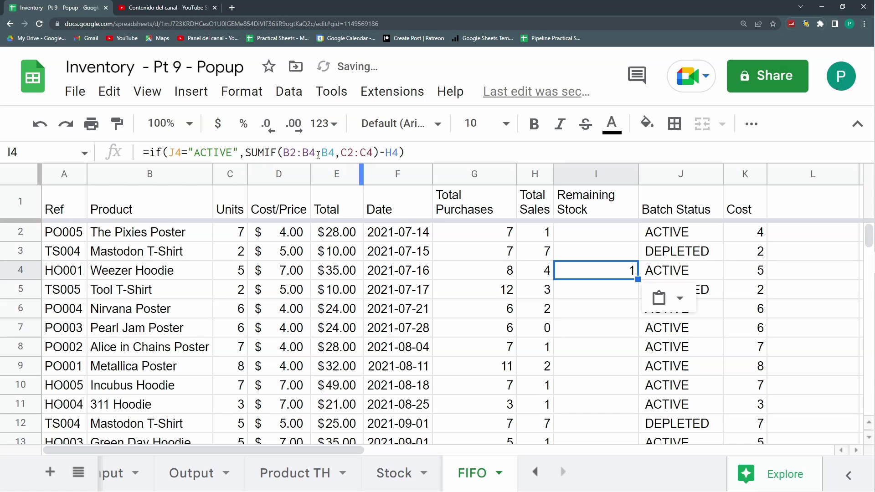
Step: Anchor I4's SUMIF ranges as $B$2:B4 and $C$2:C4
double_click(296, 152)
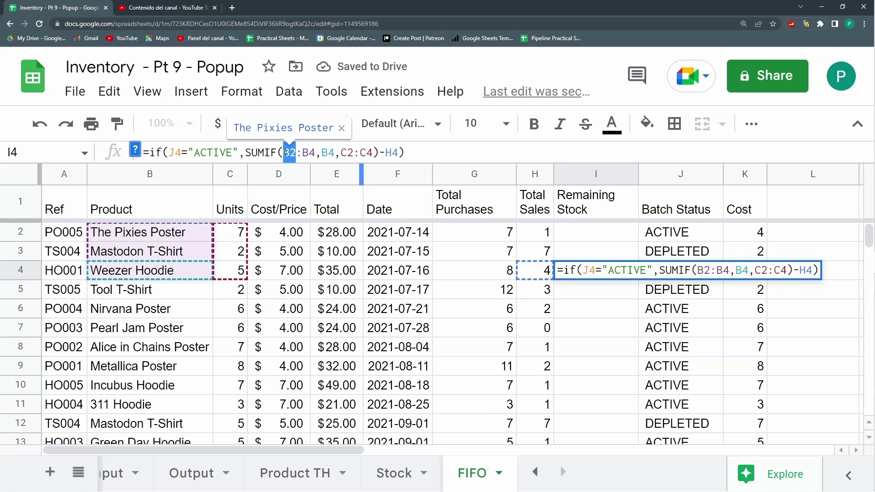
double_click(703, 269)
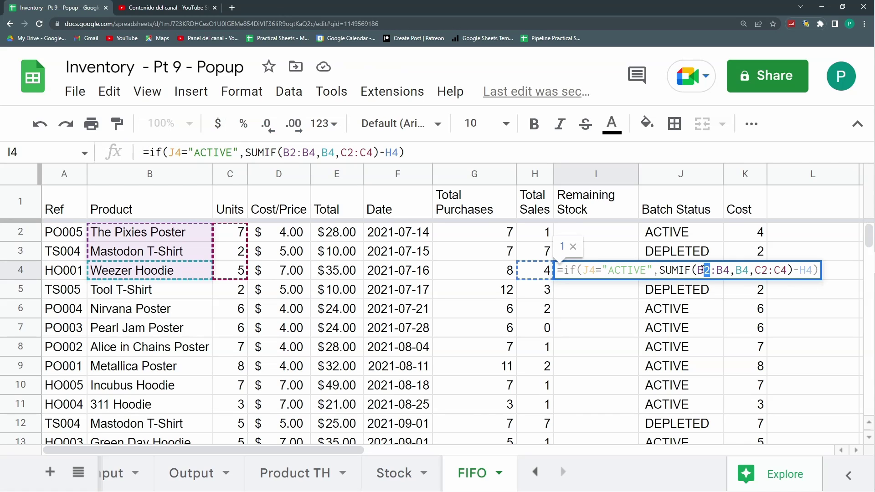
key(F4)
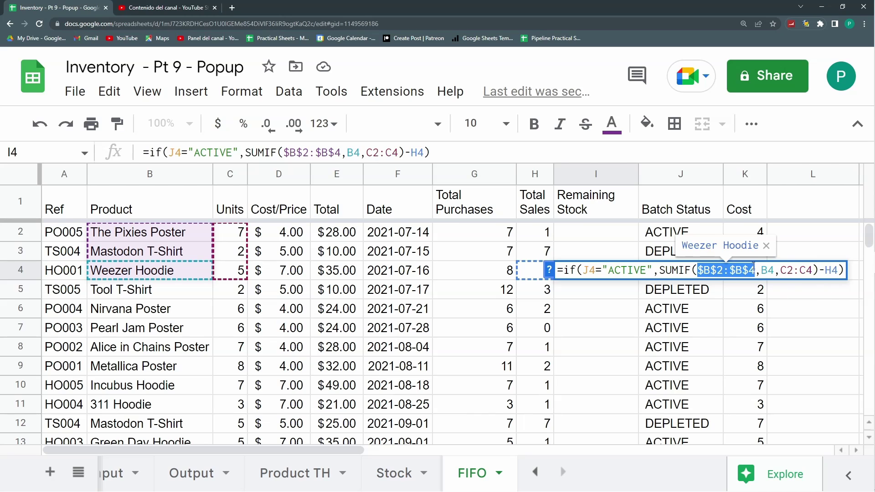
click(736, 270)
key(BackSpace)
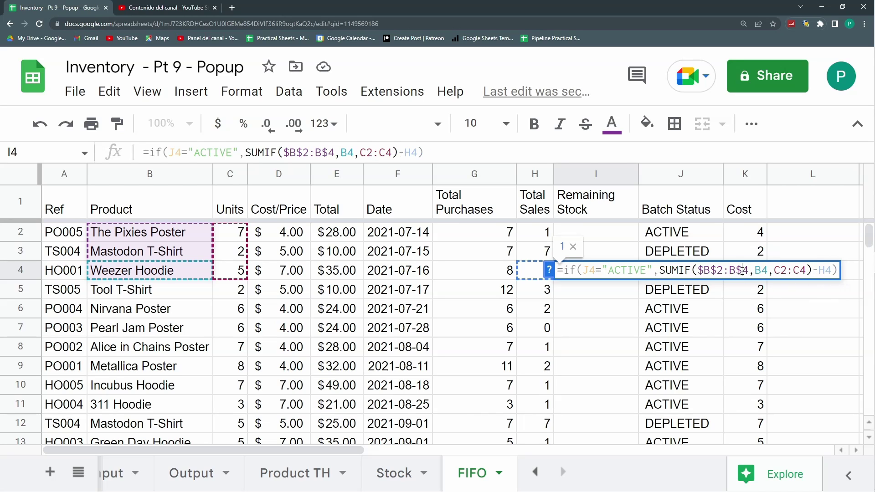
click(742, 269)
key(BackSpace)
click(768, 270)
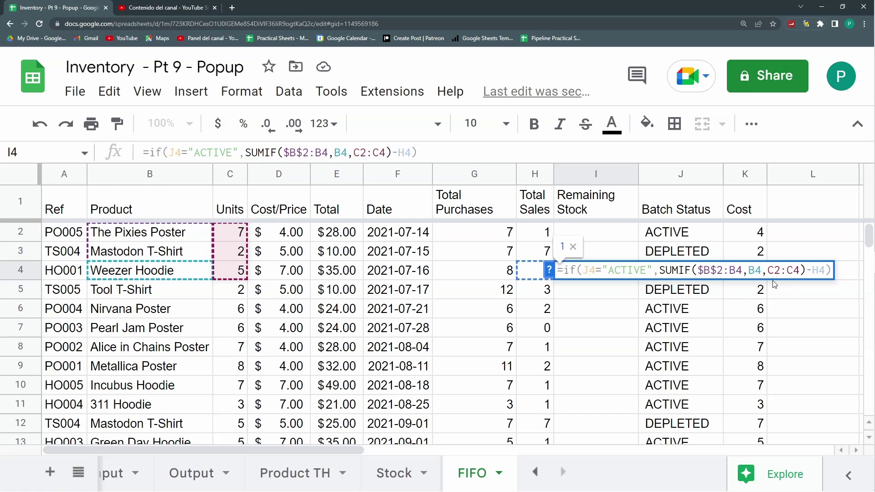
text($)
key(Right)
text($)
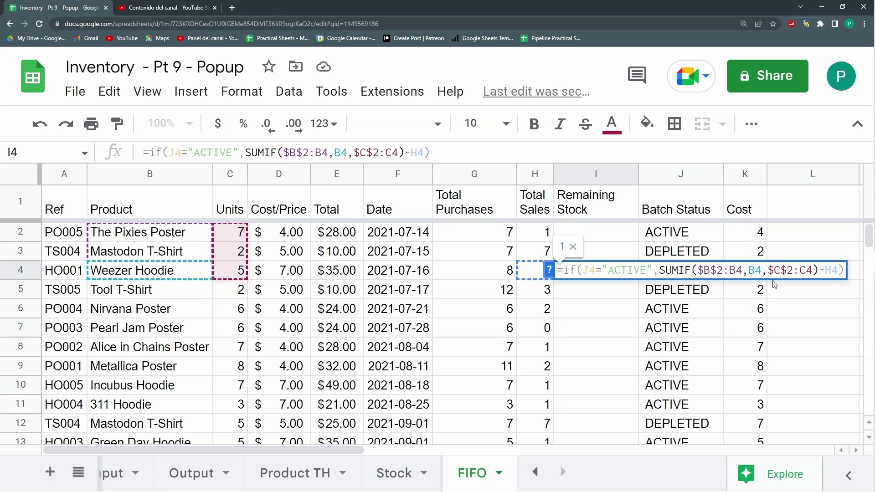
key(Return)
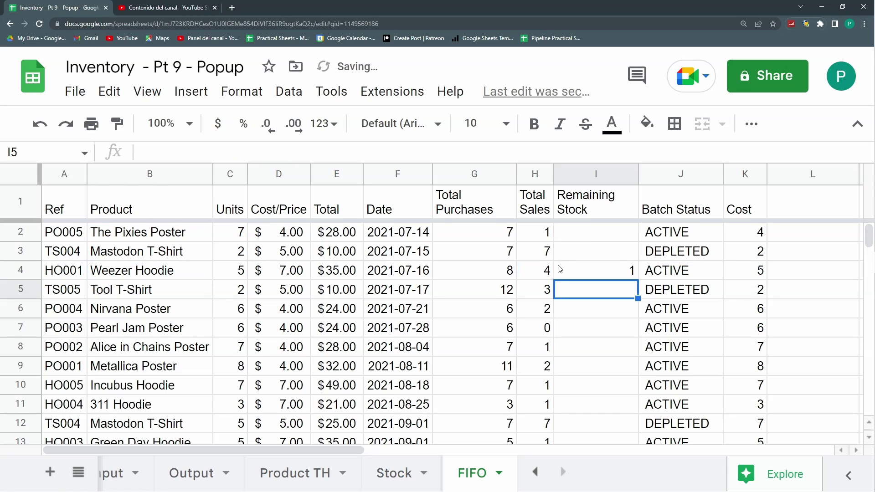
click(586, 275)
Step: Fill I4's Remaining Stock formula up to I2 and down, checking the FALSE result in I3
drag(638, 279, 629, 233)
click(627, 236)
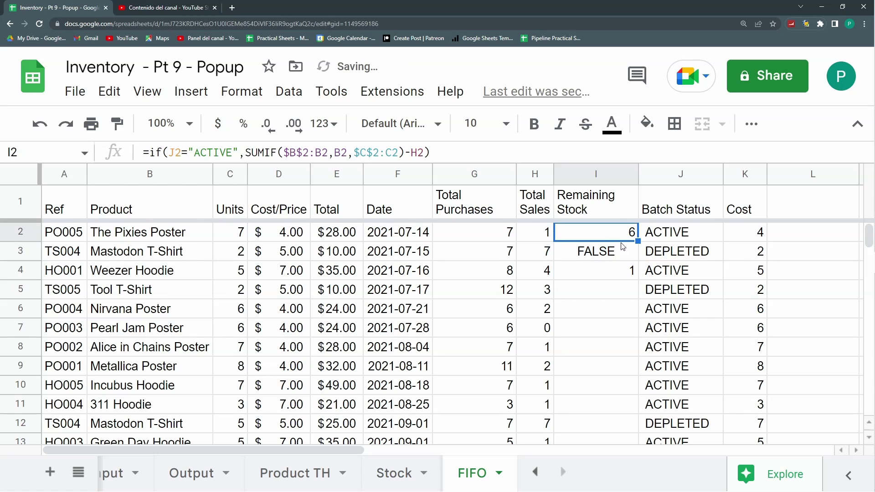
click(632, 275)
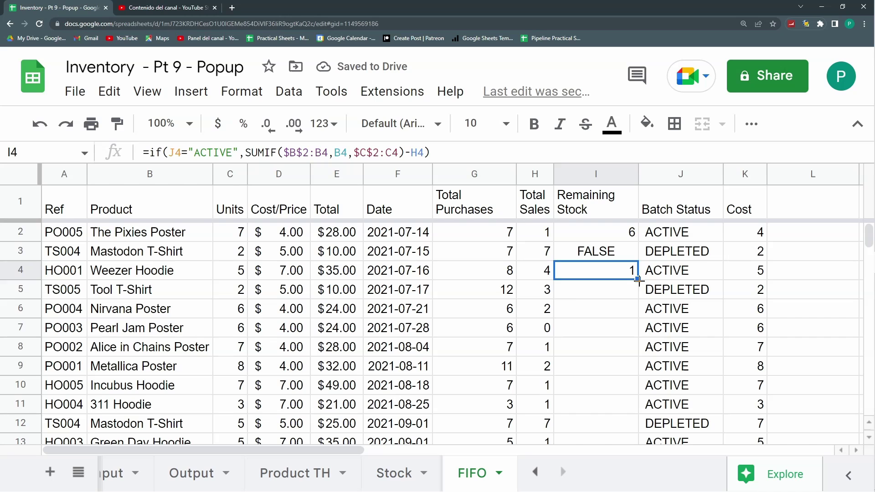
drag(638, 280, 638, 411)
click(622, 310)
scroll(622, 315, down, 1)
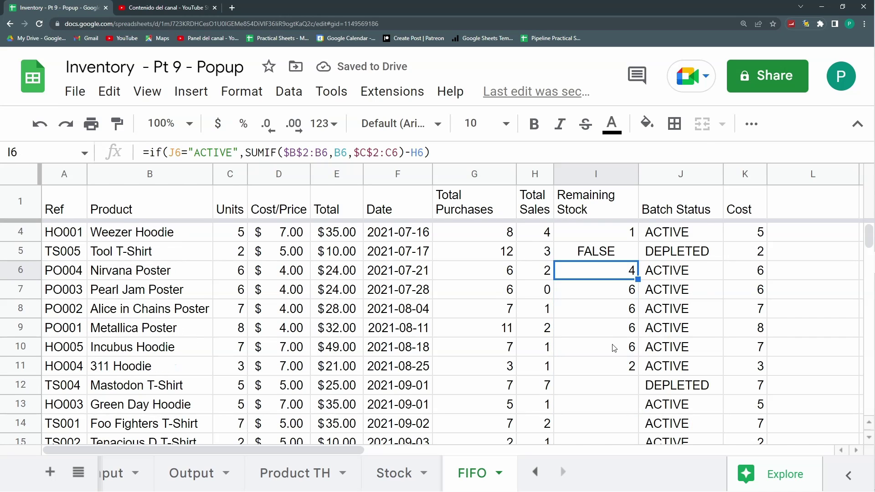
scroll(614, 348, up, 1)
scroll(624, 310, down, 3)
click(631, 270)
scroll(631, 273, up, 3)
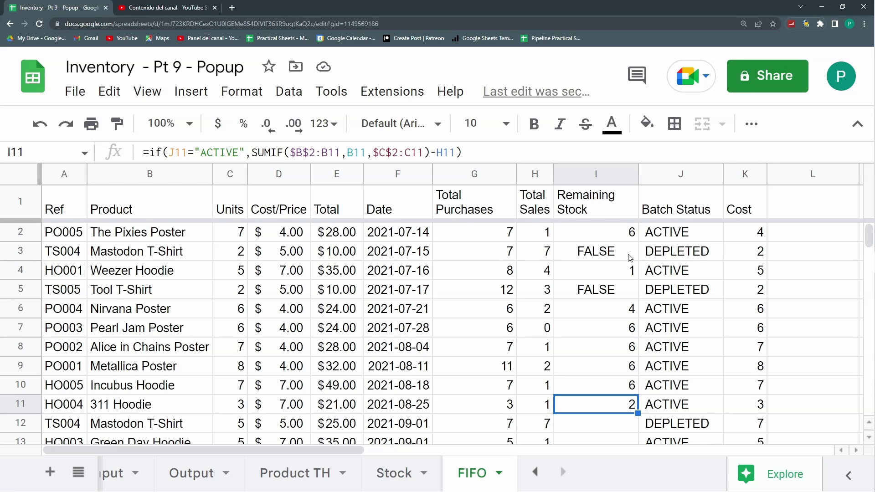
click(629, 256)
scroll(629, 269, down, 1)
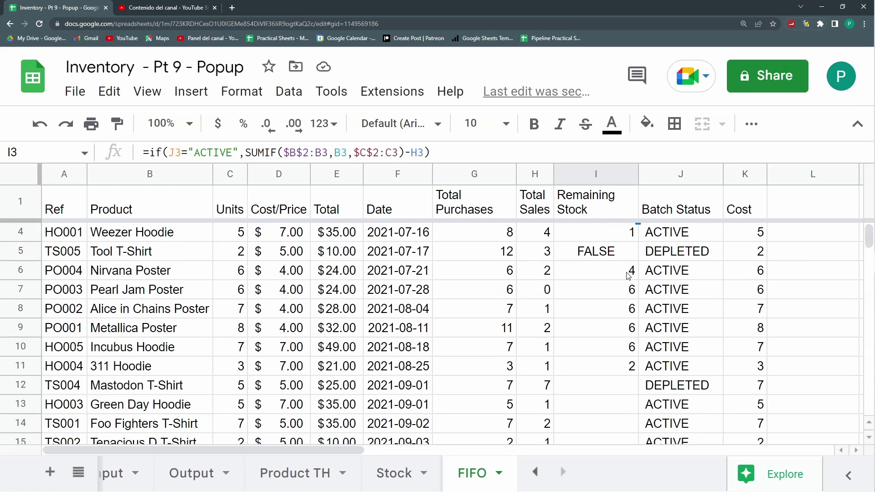
Step: Extend the Remaining Stock formula through row 25 and spot-check row 24's values
click(636, 370)
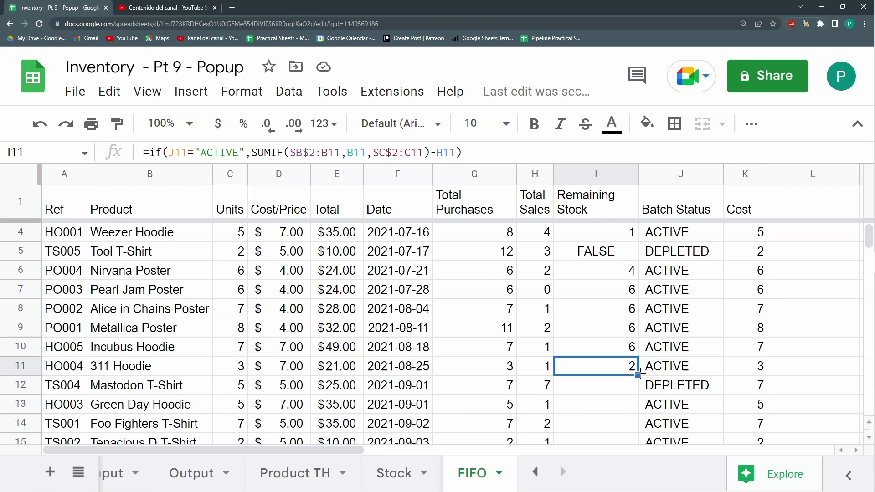
drag(637, 375, 635, 300)
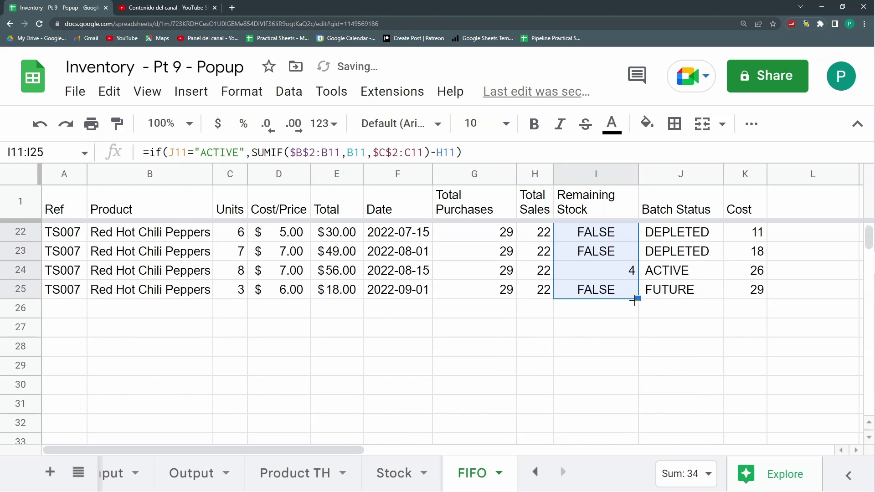
click(618, 274)
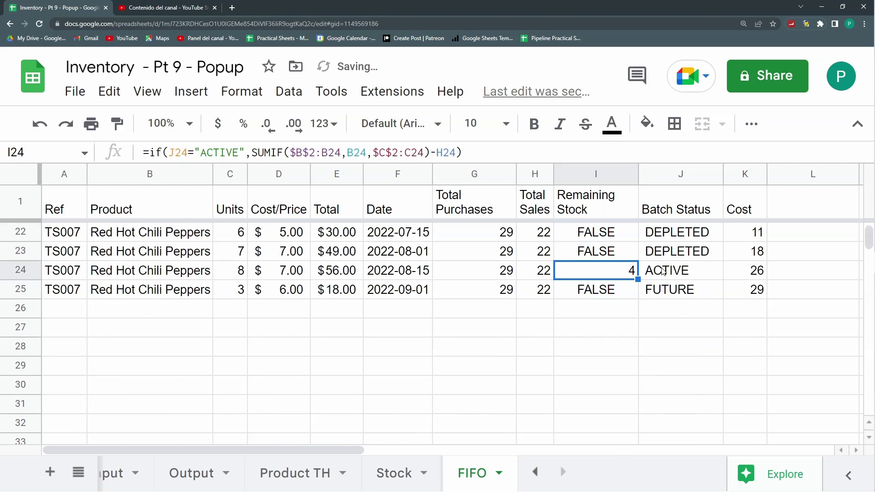
click(540, 272)
scroll(540, 278, up, 2)
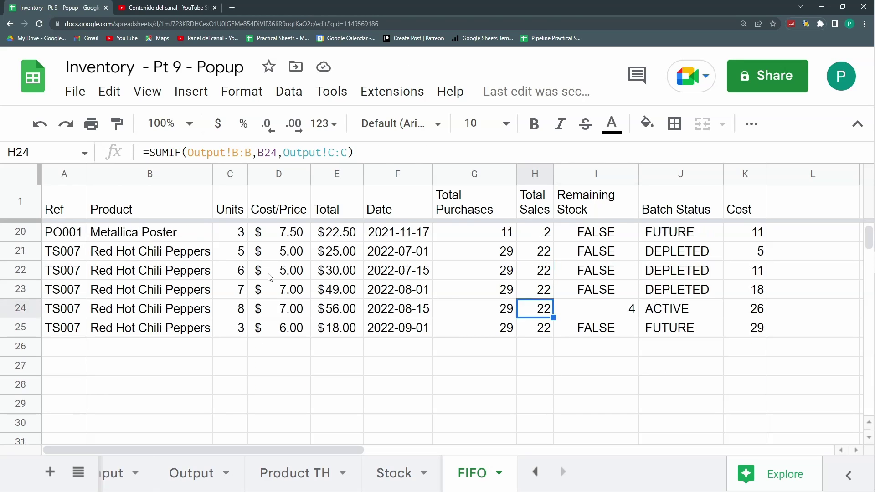
drag(237, 309, 239, 366)
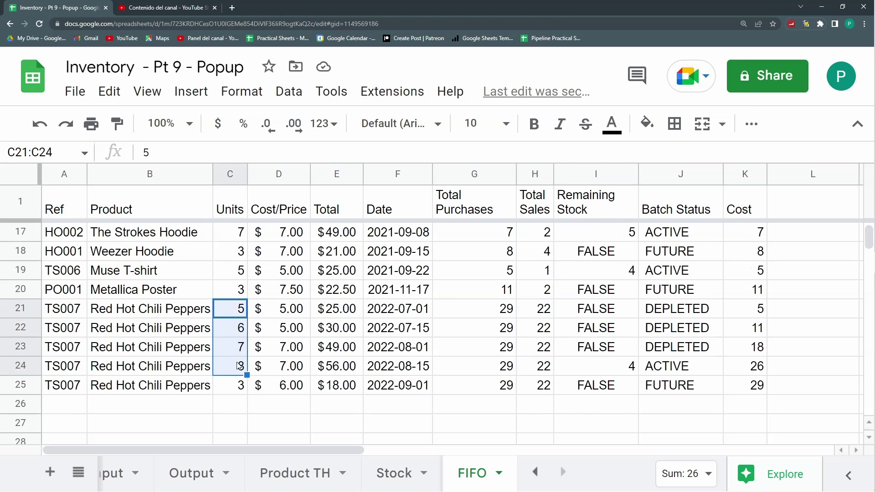
click(617, 371)
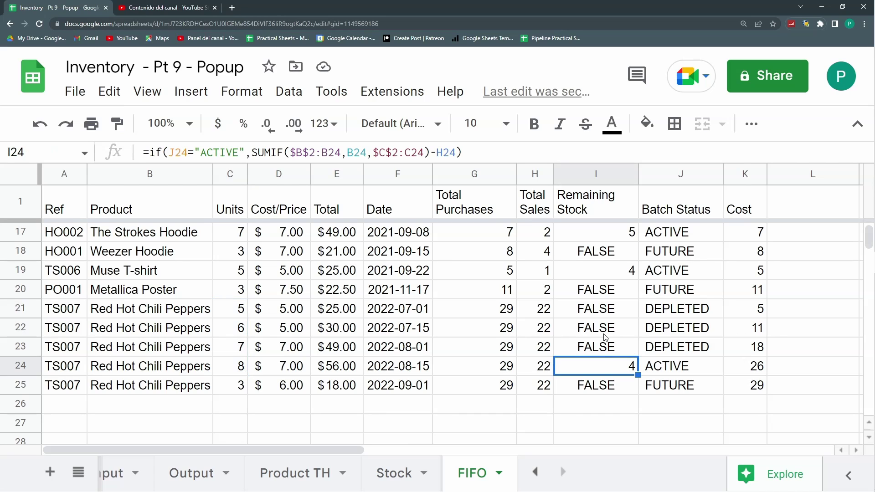
click(747, 373)
click(312, 367)
click(265, 372)
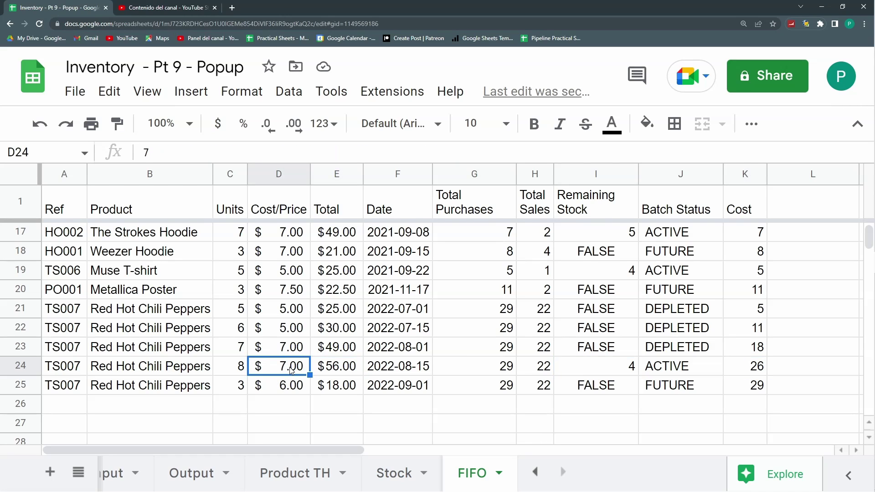
click(637, 374)
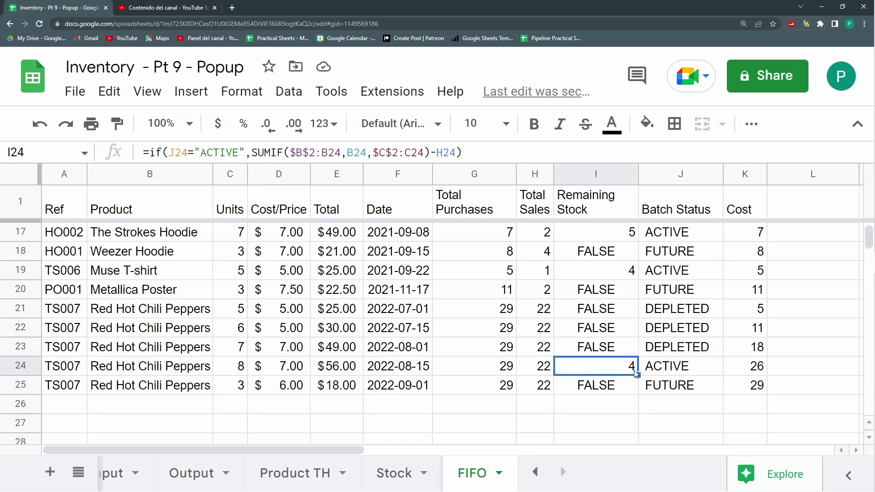
scroll(638, 376, up, 5)
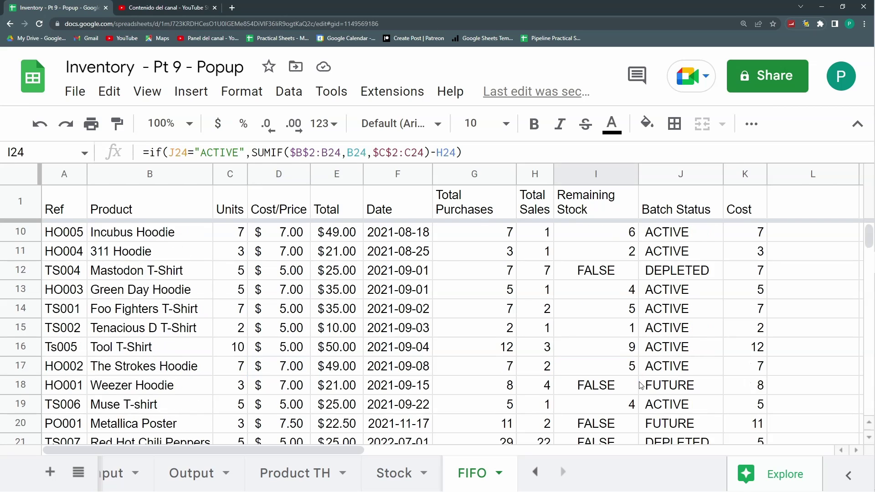
Step: Inspect the I2 and I3 formulas, then paste a copy of the status test into I3's formula
click(625, 234)
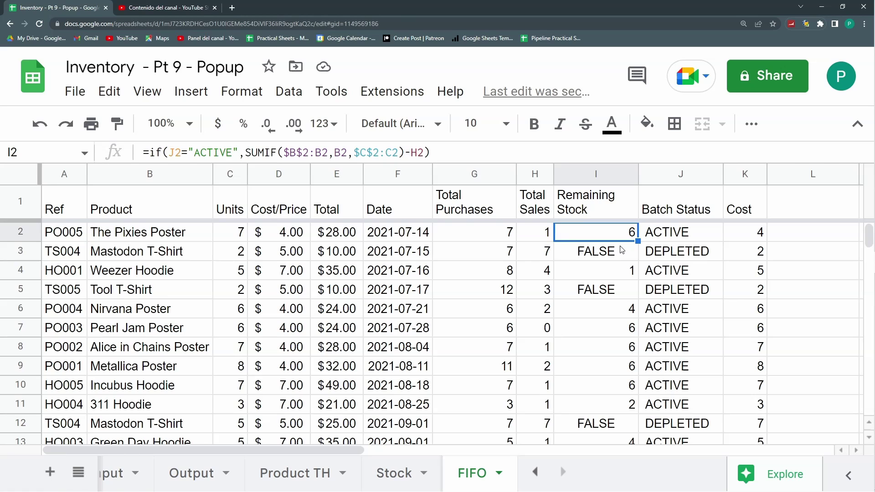
click(619, 254)
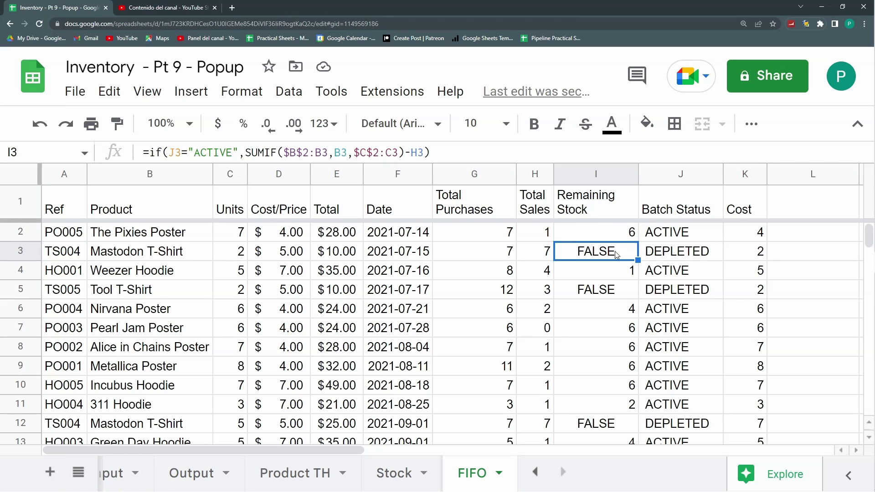
click(424, 155)
text(,)
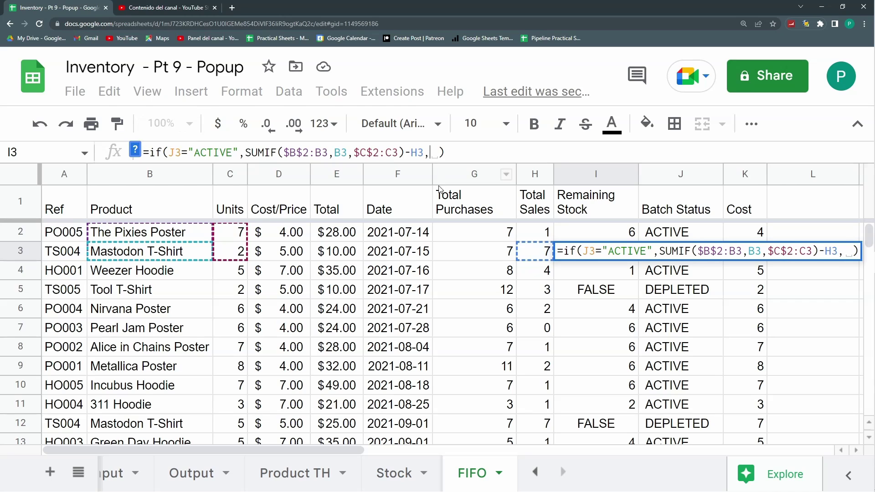
drag(240, 152, 166, 153)
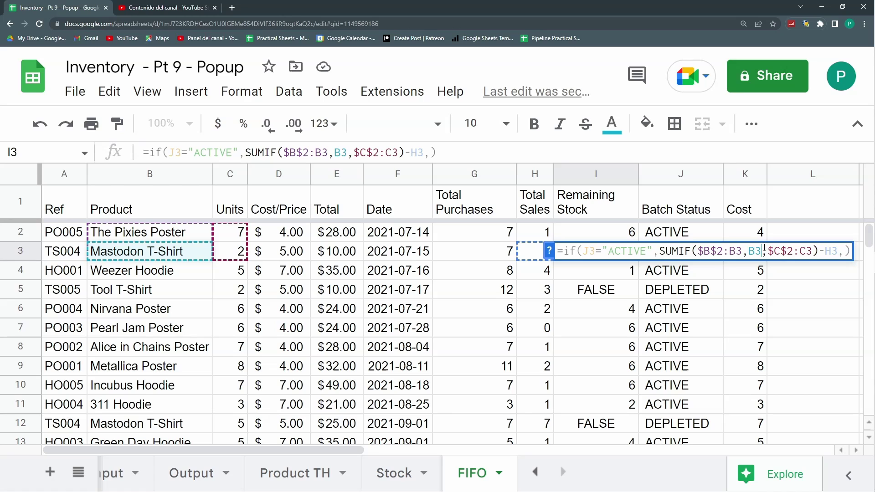
text(J3="ACTIVE")
Step: Change the pasted test to J3="DEPLETED" returning 0 and confirm the IFS formula
drag(461, 152, 495, 151)
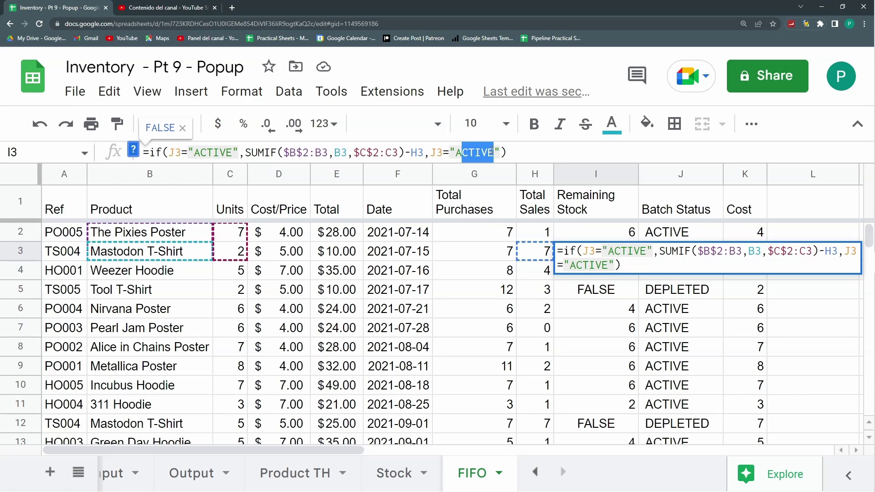
key(BackSpace)
key(BackSpace)
text(depleted)
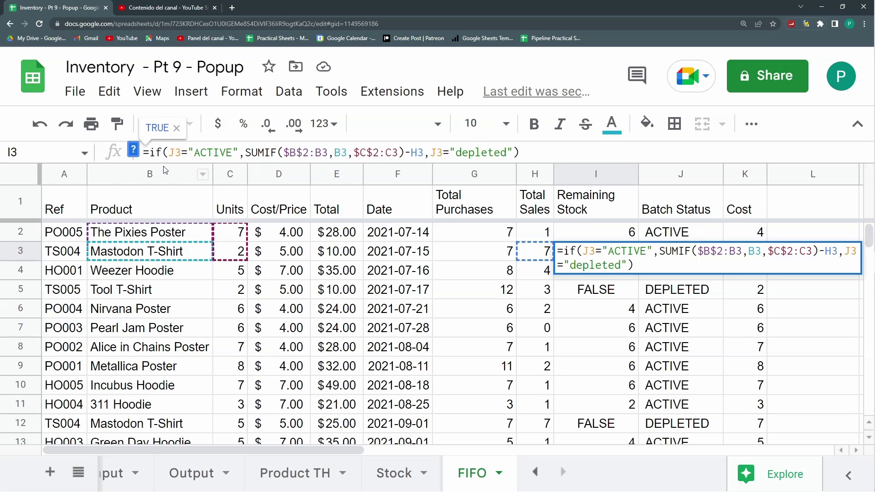
text(s)
click(516, 153)
drag(517, 152, 463, 154)
text(DEPLETED)
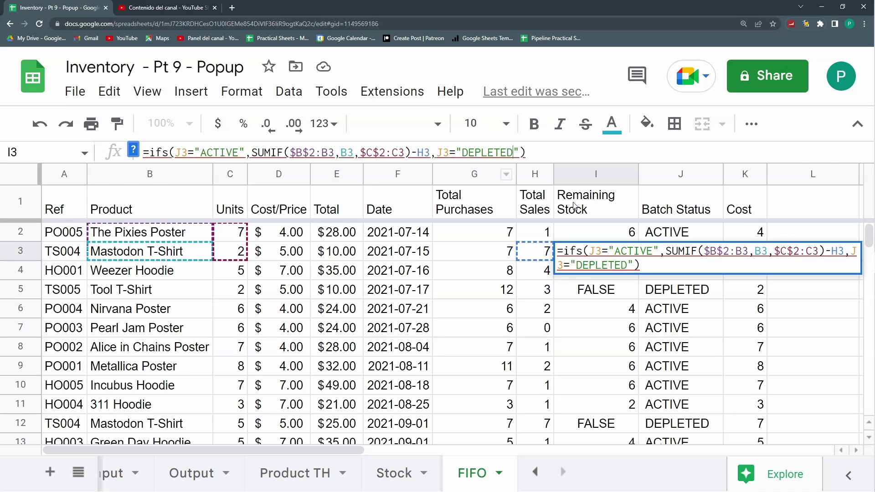
click(519, 153)
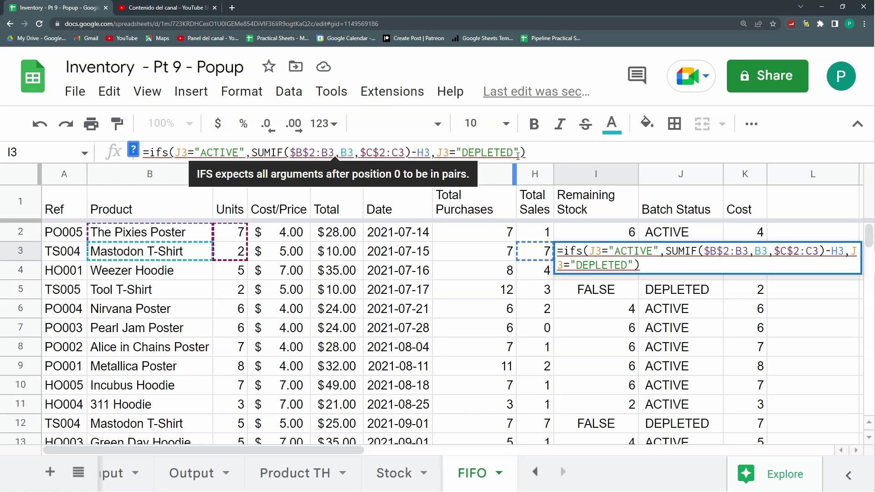
text(,0)
key(Return)
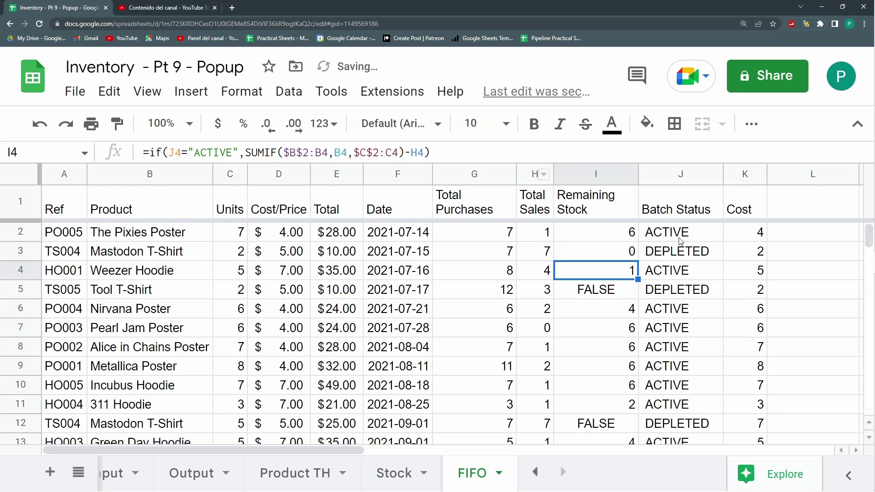
Step: Fill I3's IFS Remaining Stock formula down to I25 and inspect the #N/A error in I18
click(634, 255)
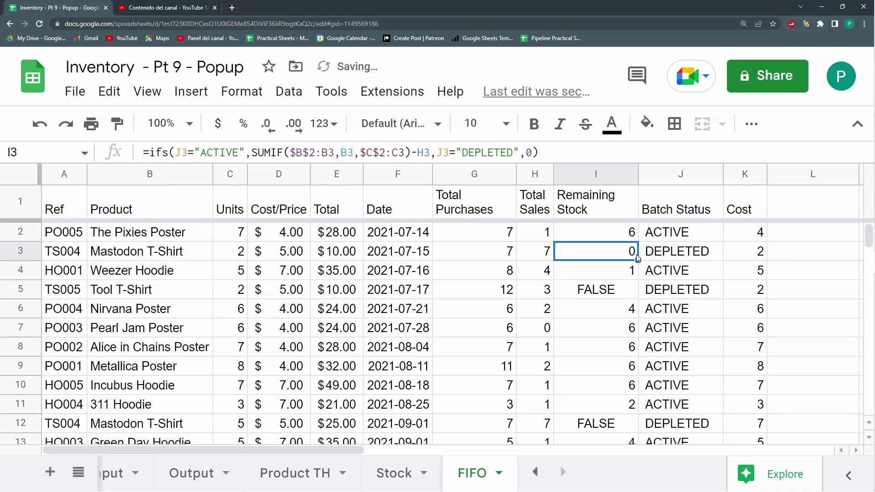
drag(637, 255, 632, 385)
scroll(630, 365, up, 5)
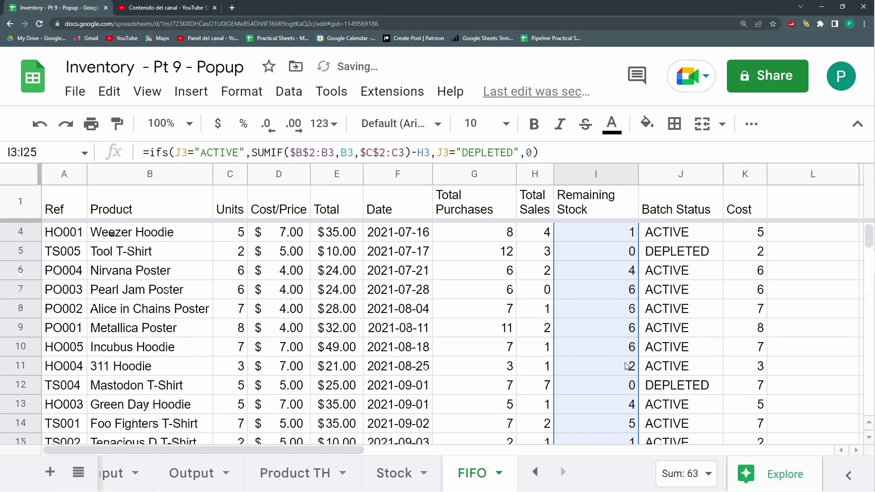
scroll(628, 366, down, 2)
click(619, 406)
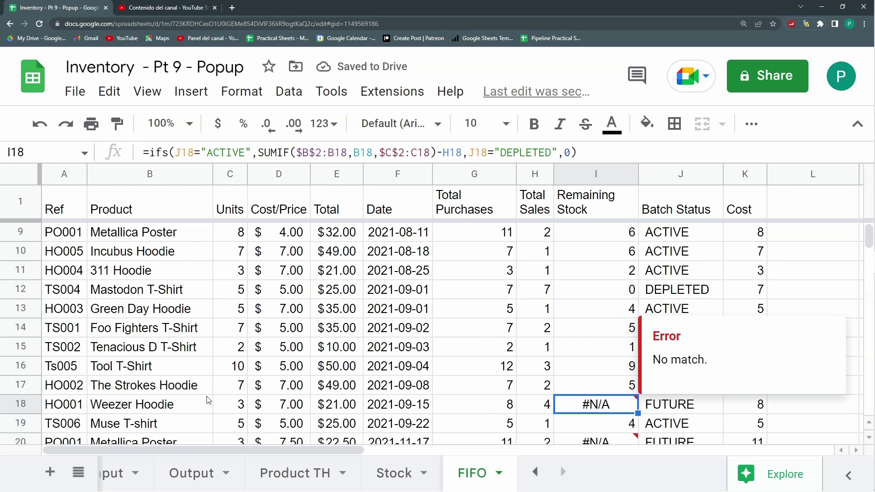
scroll(214, 402, down, 2)
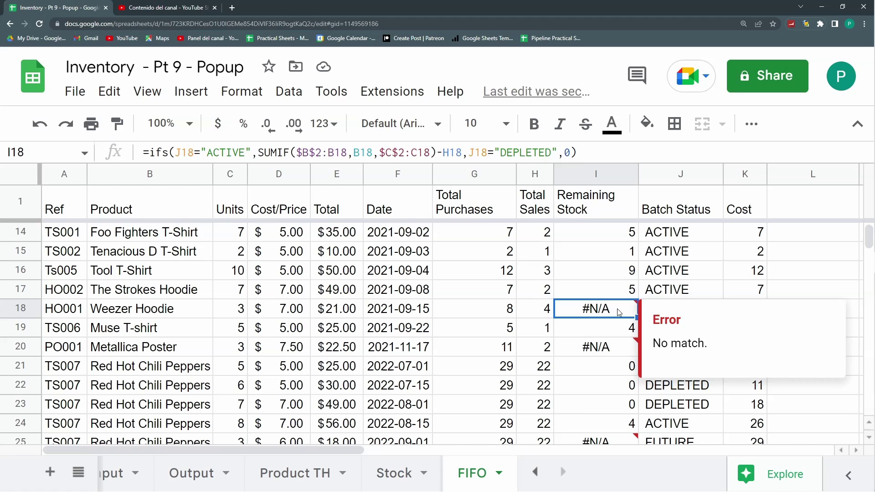
Step: Add a J18="FUTURE" condition to I18's IFS that returns the Units in C18
click(571, 152)
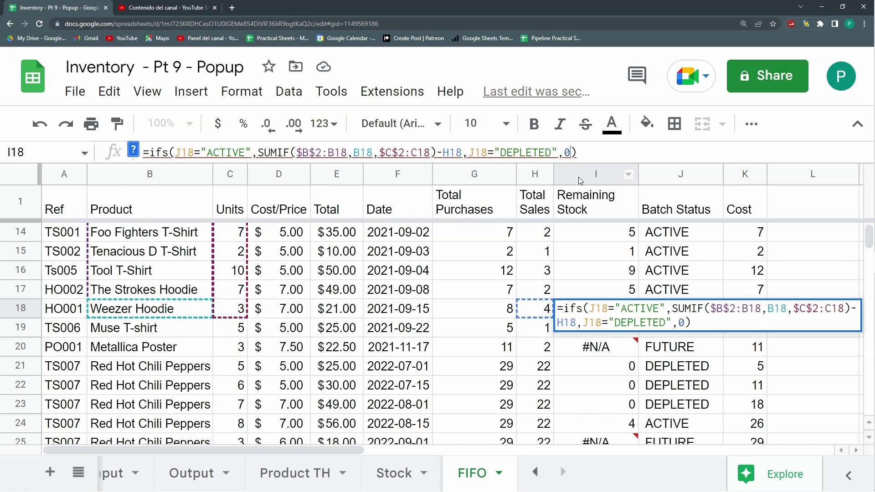
text(,)
drag(559, 152, 470, 153)
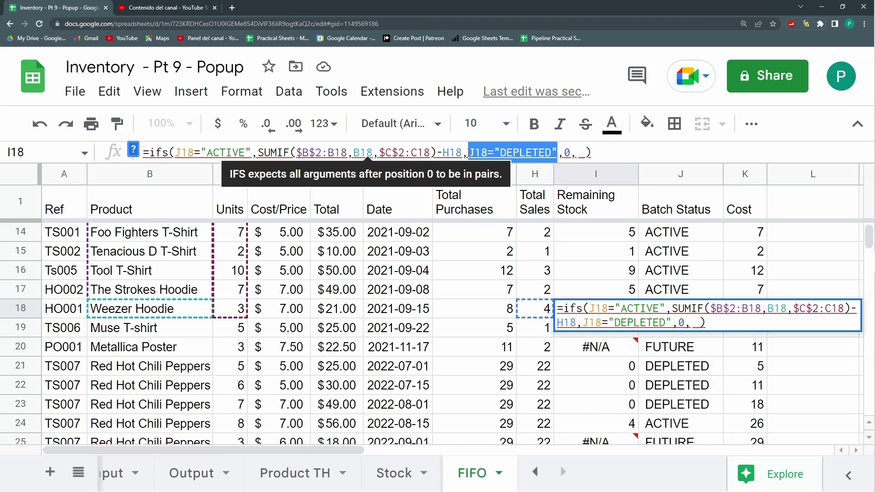
key(ctrl+c)
click(576, 153)
key(ctrl+v)
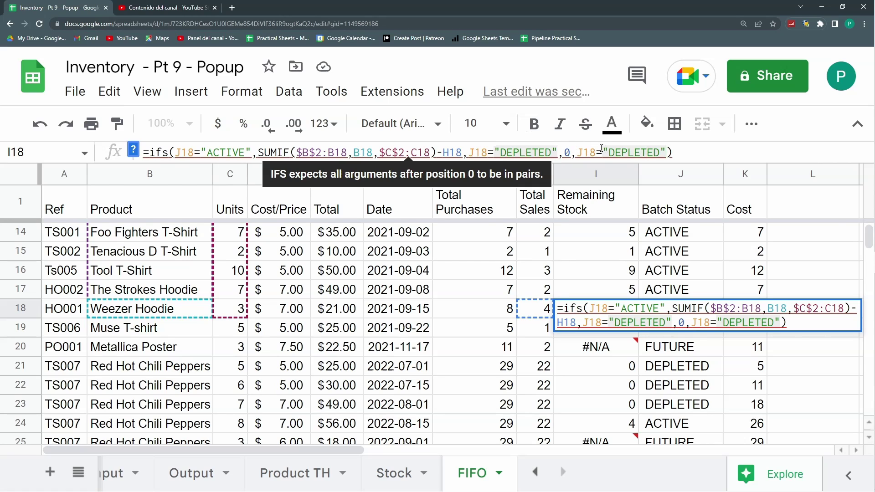
double_click(611, 152)
text(Future)
key(BackSpace)
key(BackSpace)
key(BackSpace)
key(BackSpace)
key(BackSpace)
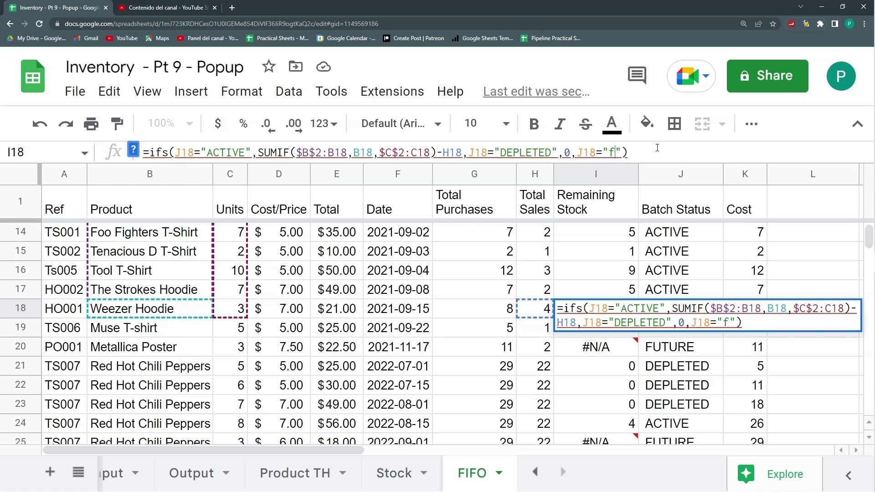
text(UTURE")
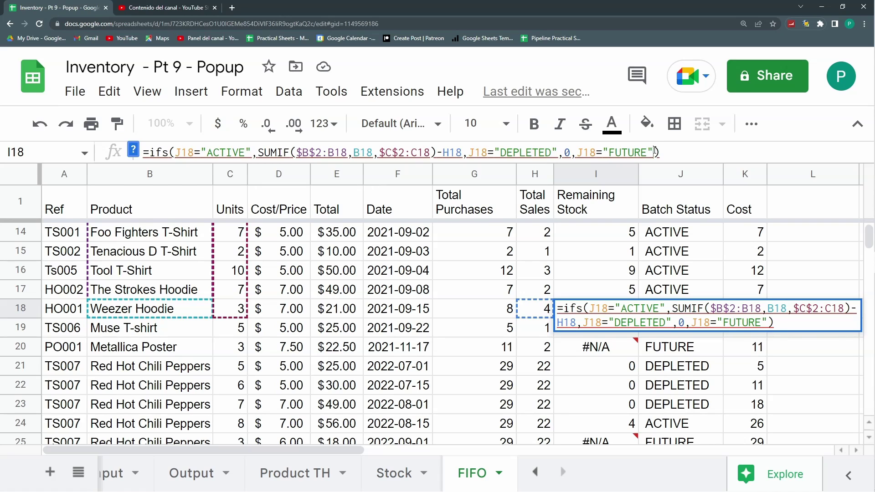
text(,)
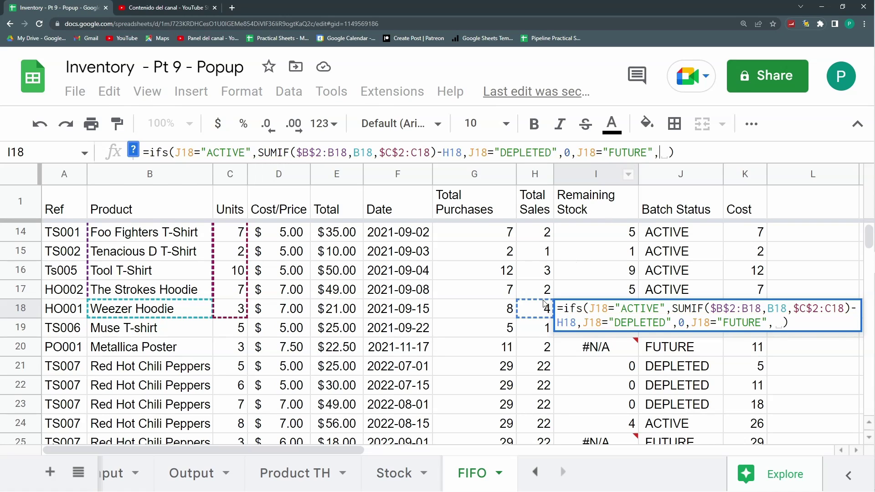
click(232, 313)
key(Return)
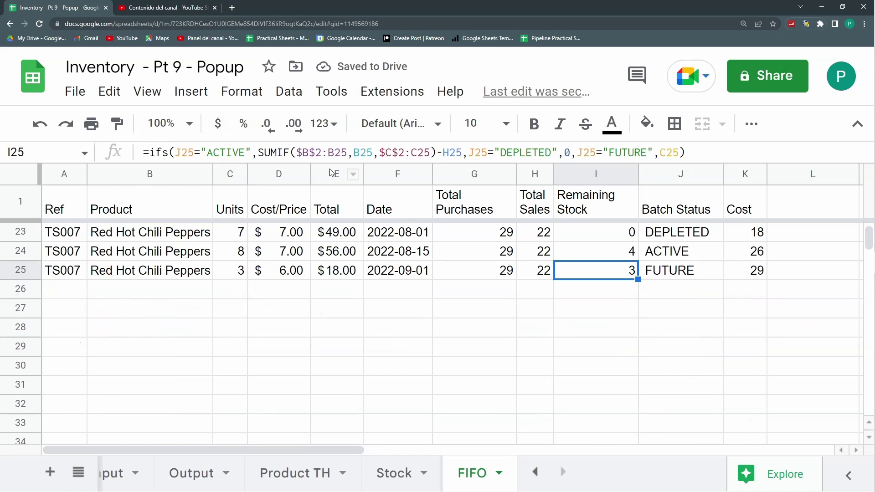
Step: Add an A25="" condition to I25's IFS so empty rows return nothing
click(678, 155)
text(,)
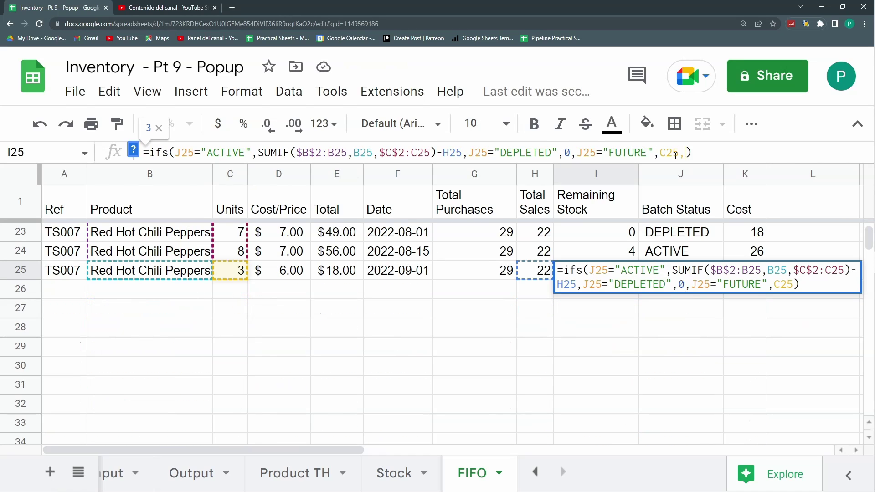
click(75, 272)
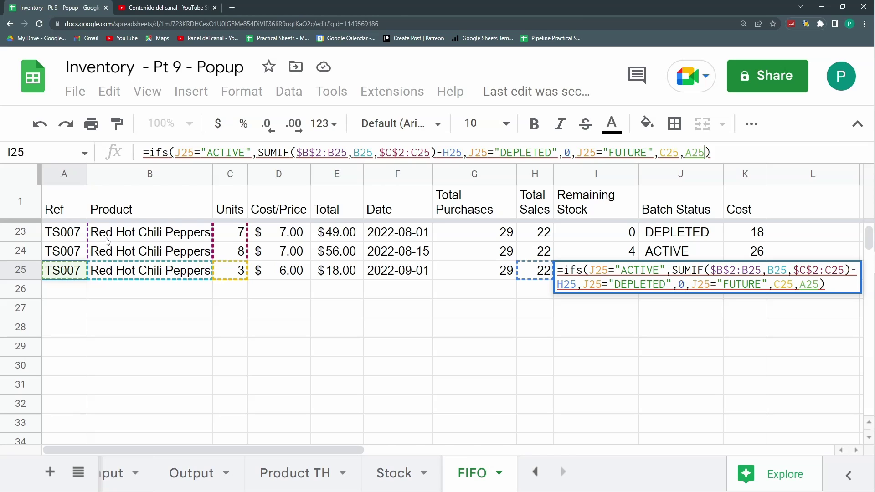
text(="")
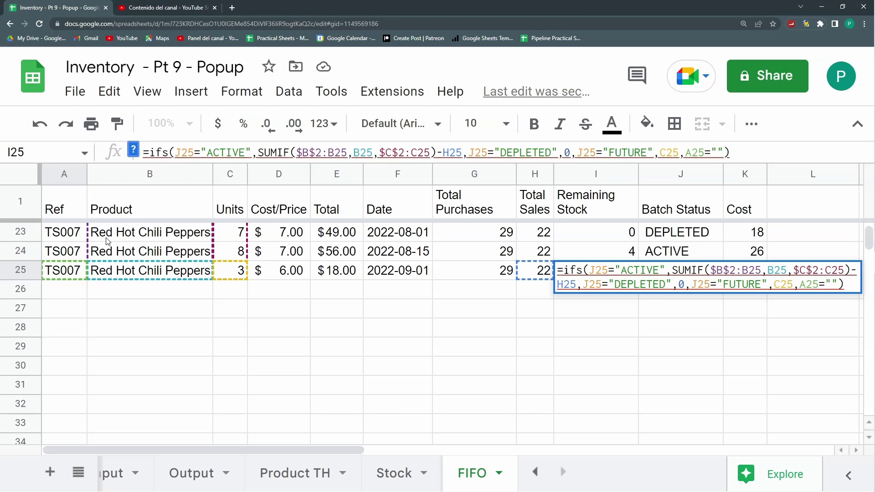
text(,)
key(Return)
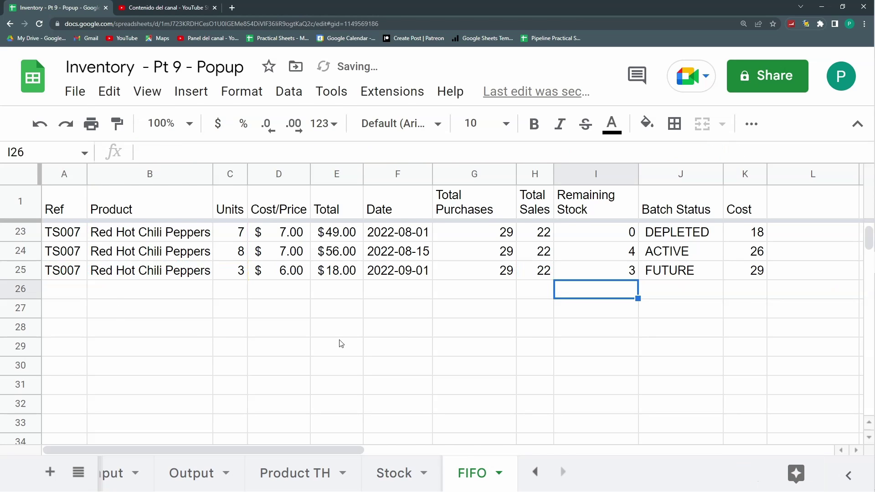
Step: Fill the updated IFS formula from I2 down to the sheet's last row, 1482
key(Up)
key(ctrl+shift+Up)
key(ctrl+d)
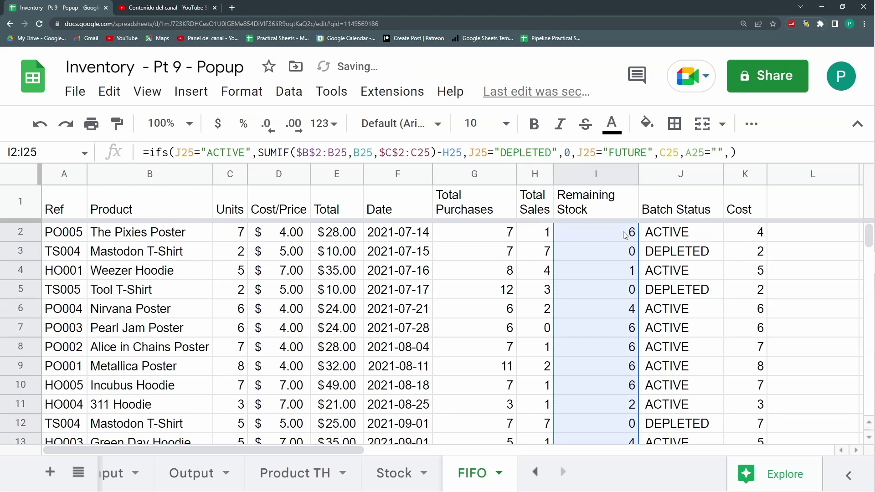
click(625, 235)
key(ctrl+shift+Down)
key(ctrl+shift+Down)
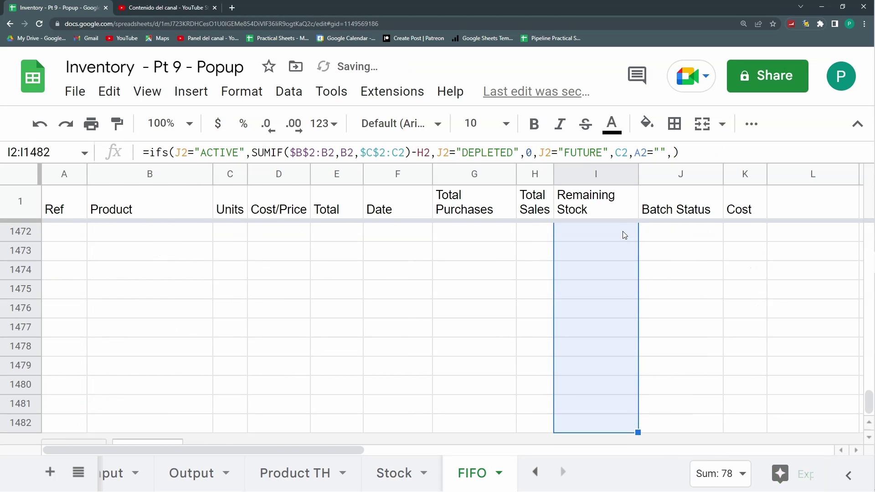
key(ctrl+Up)
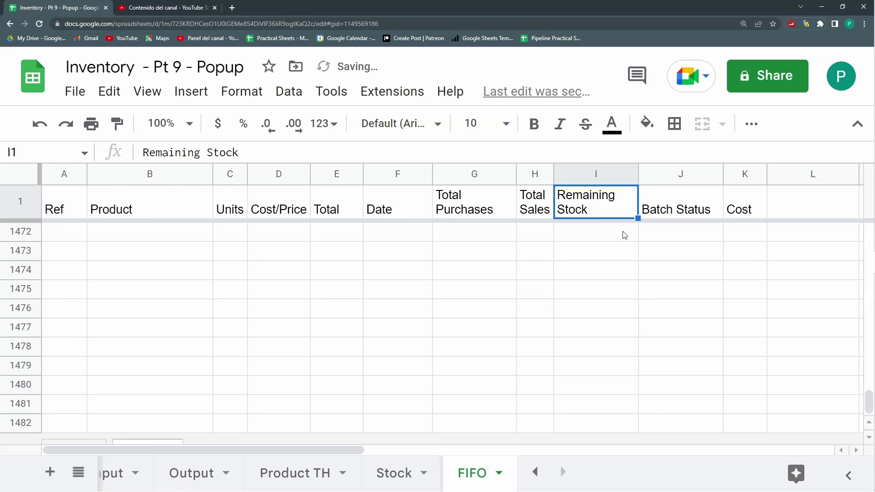
key(Down)
scroll(629, 286, down, 4)
scroll(630, 286, up, 4)
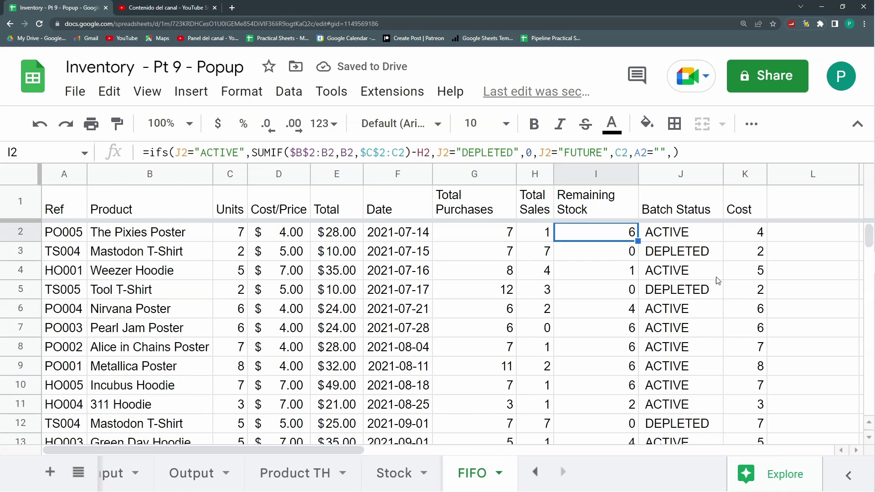
Step: Replace K2's old SUMIF Cost formula with =I2*D2
click(750, 233)
double_click(749, 234)
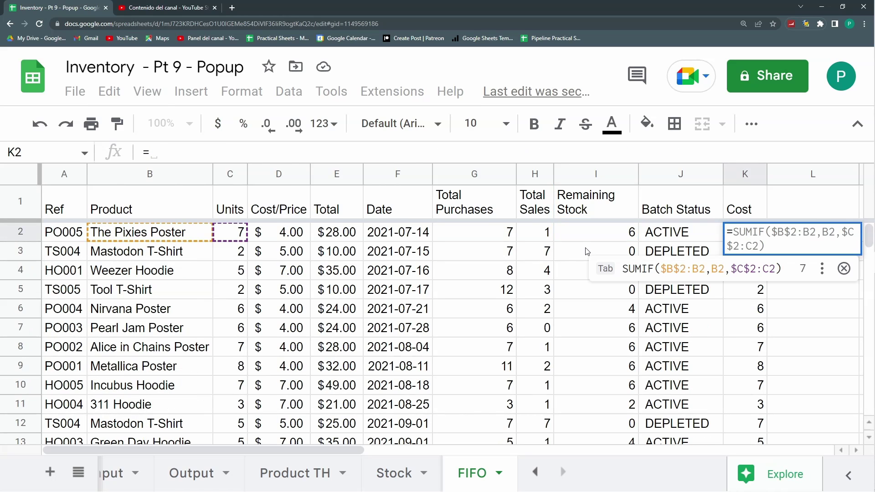
key(ctrl+a)
text(=)
click(612, 232)
text(*)
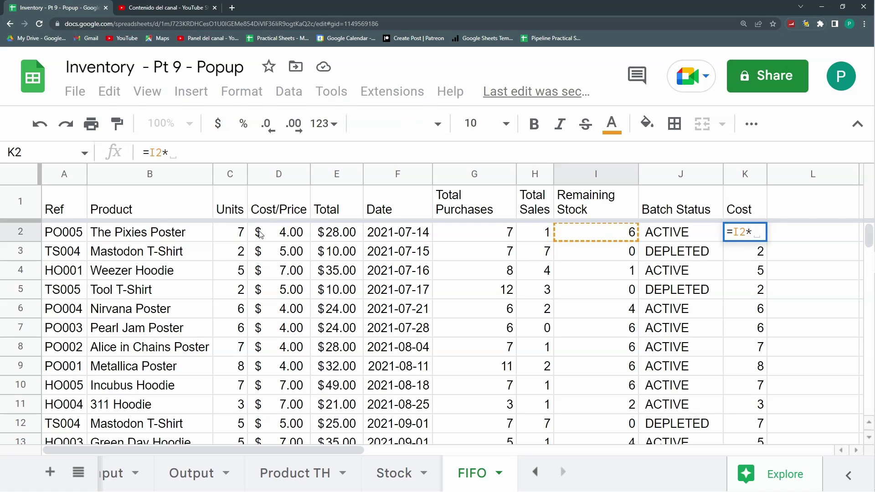
click(288, 233)
key(Return)
Step: Fill the =I2*D2 Cost formula down the whole K column
click(751, 234)
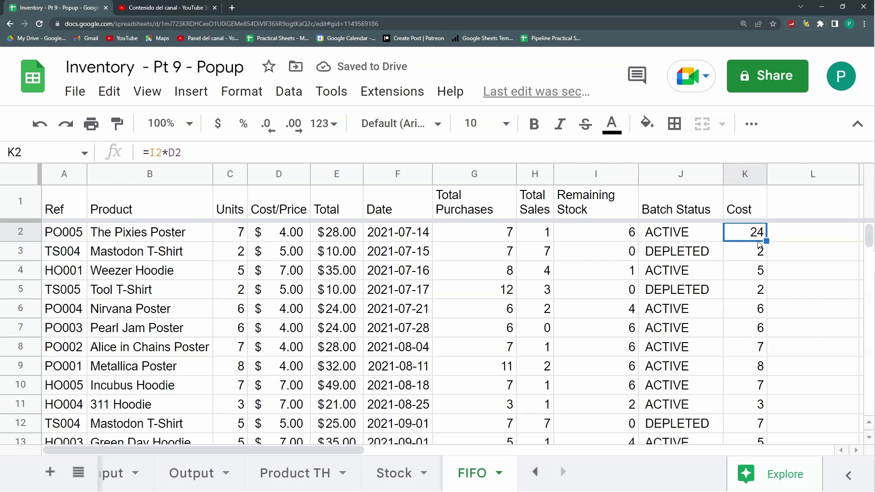
key(ctrl+shift+Down)
key(ctrl+d)
key(ctrl+Up)
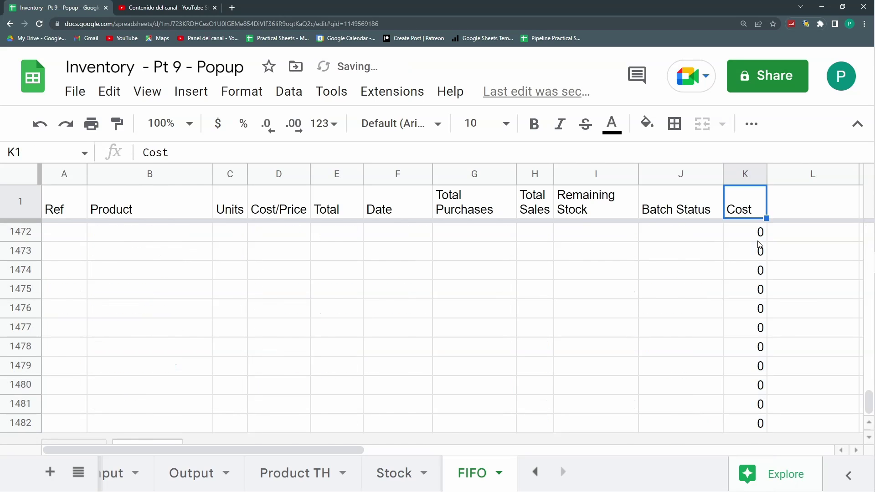
key(Down)
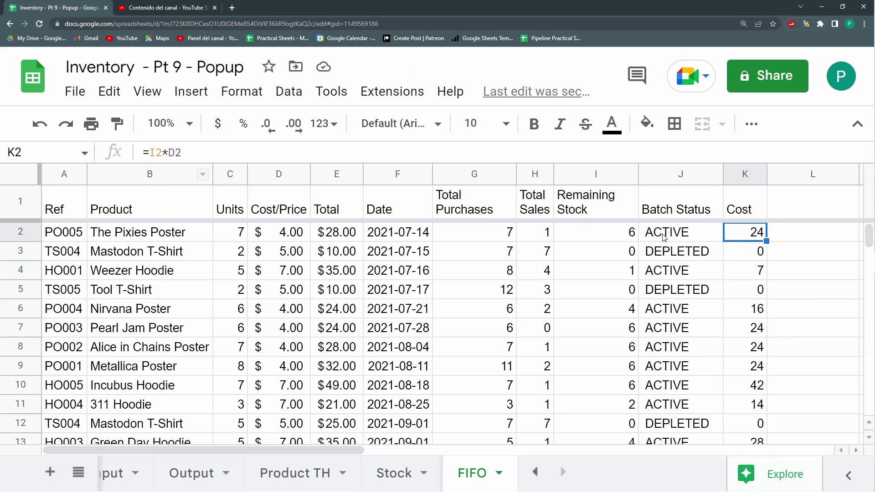
Step: Wrap K25's Cost formula in H25's blank-row check: =if(A25="",,I25*D25)
key(Left)
key(Left)
key(Left)
key(ctrl+Down)
drag(219, 154, 150, 154)
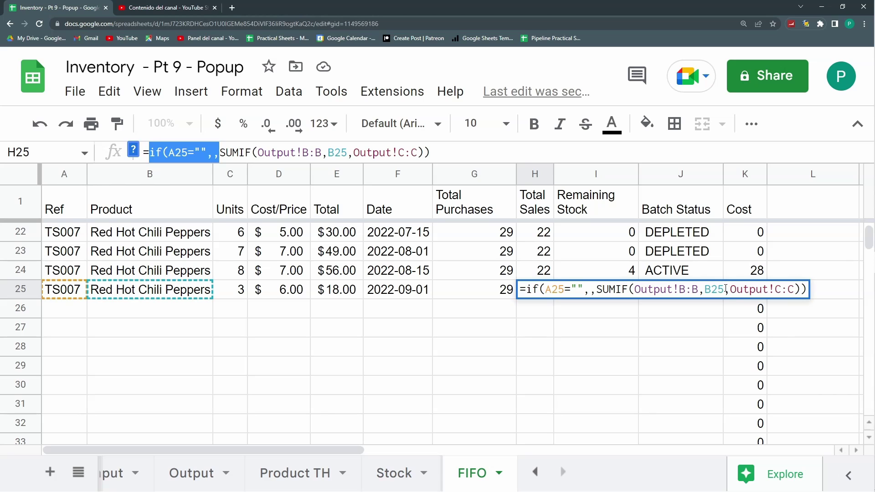
key(Escape)
click(750, 291)
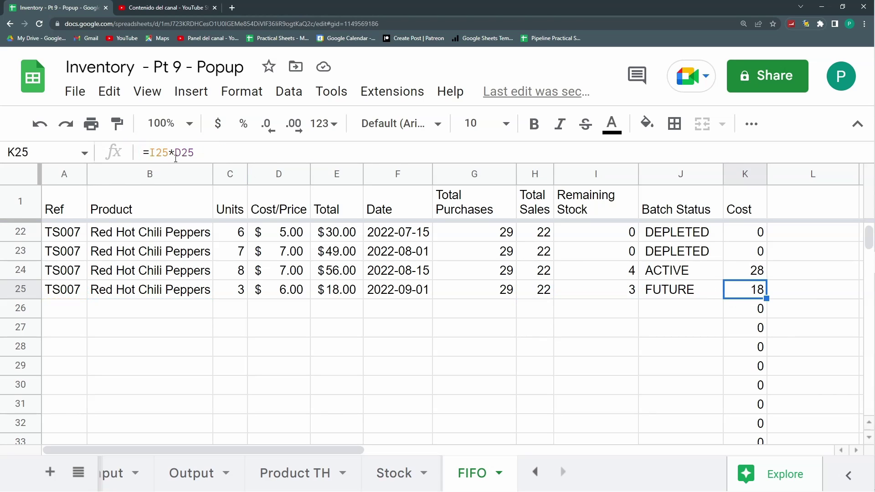
click(151, 152)
key(ctrl+v)
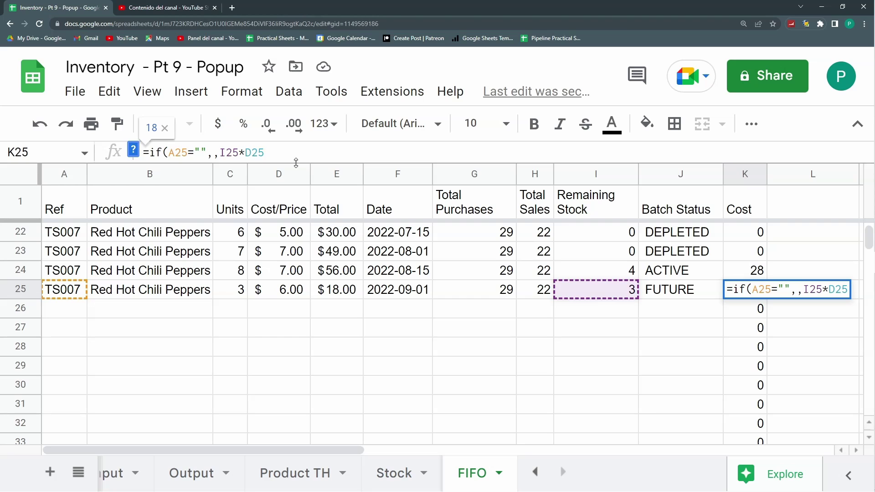
key(End)
text())
key(Return)
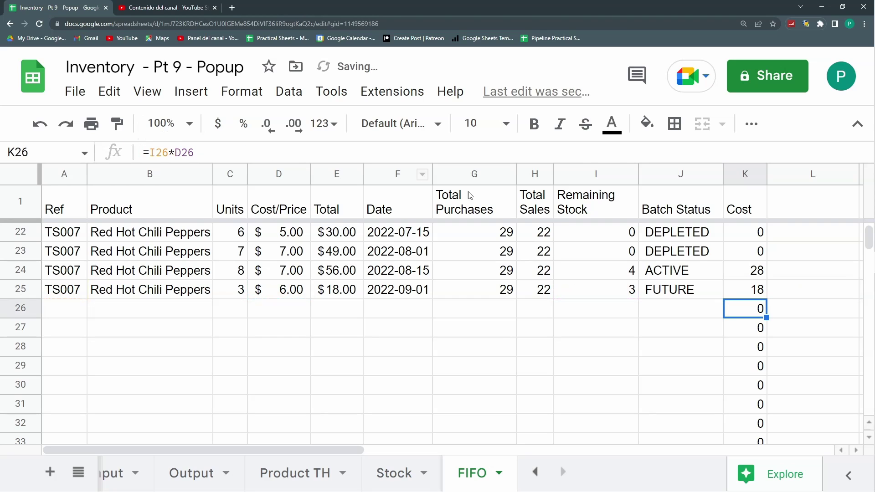
Step: Fill K25's blank-safe Cost formula down and paste it over the whole Cost column
click(760, 292)
key(ctrl+shift+Down)
key(ctrl+d)
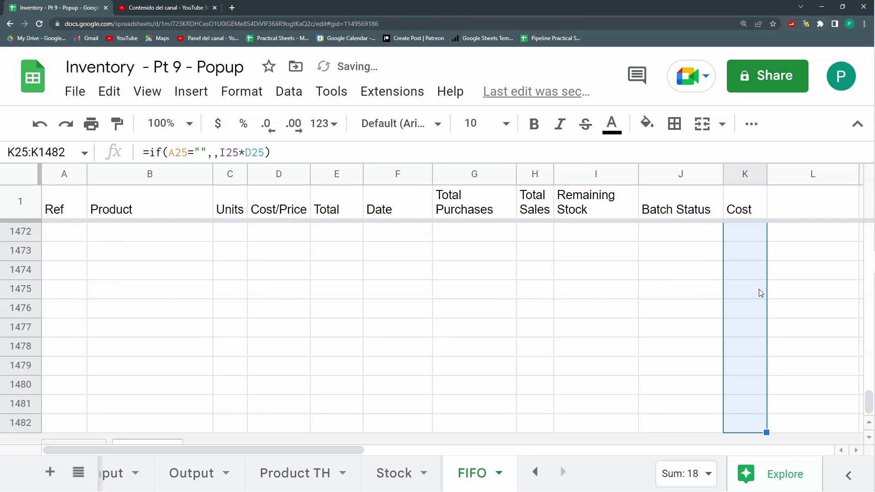
scroll(719, 288, up, 5)
scroll(717, 302, up, 5)
key(ctrl+BackSpace)
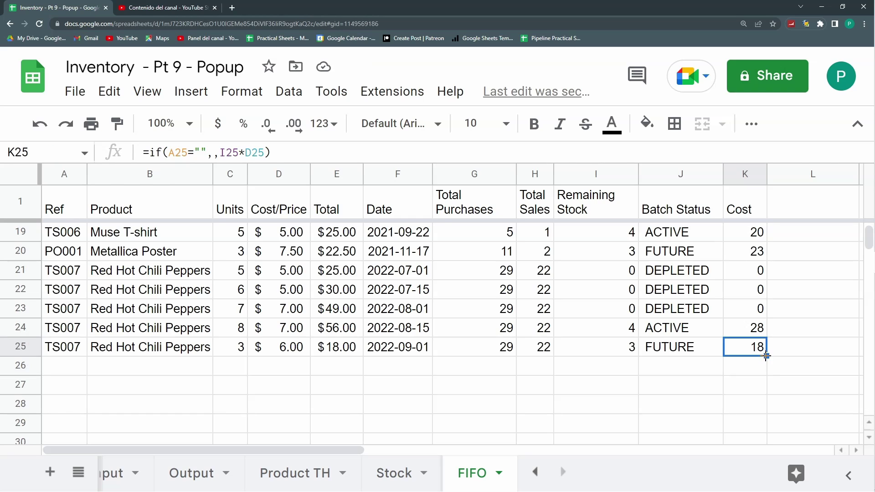
scroll(760, 274, up, 6)
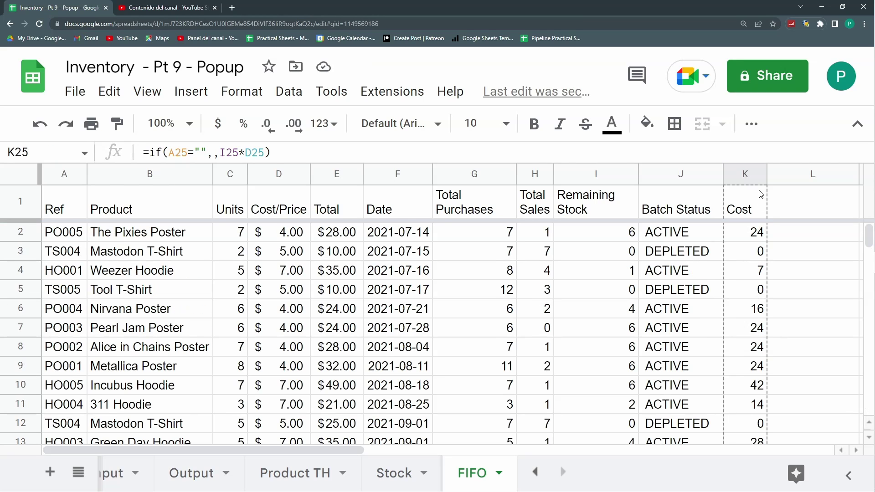
click(761, 235)
key(ctrl+shift+v)
Step: Review the Batch Status, Remaining Stock, Total Purchases and Total Sales formulas across rows 5–29
click(692, 295)
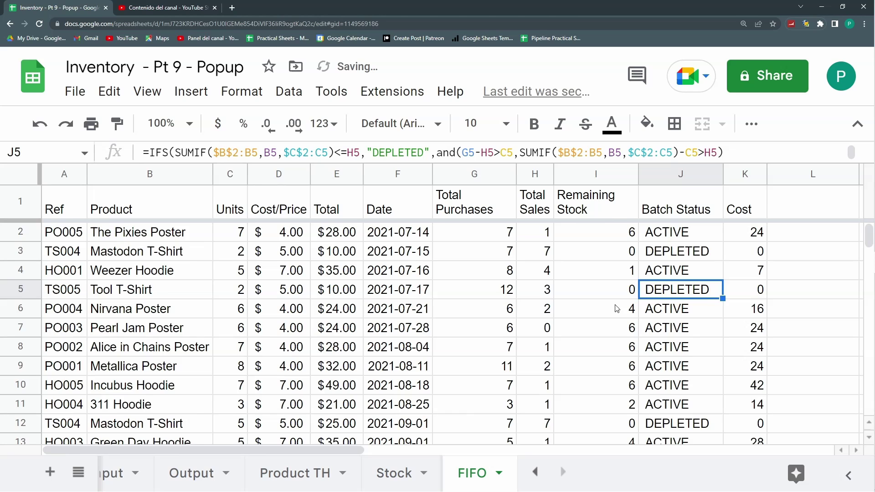
scroll(629, 320, down, 7)
scroll(681, 394, up, 3)
click(684, 352)
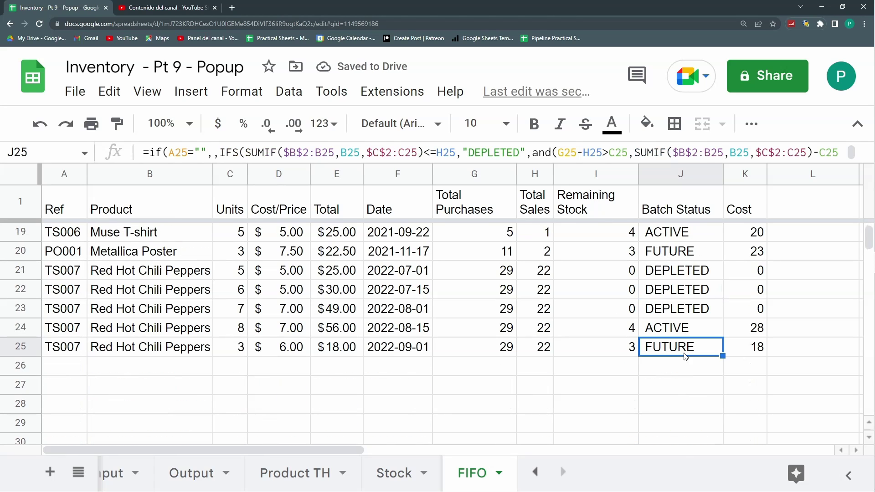
click(685, 385)
click(678, 425)
click(608, 336)
click(607, 418)
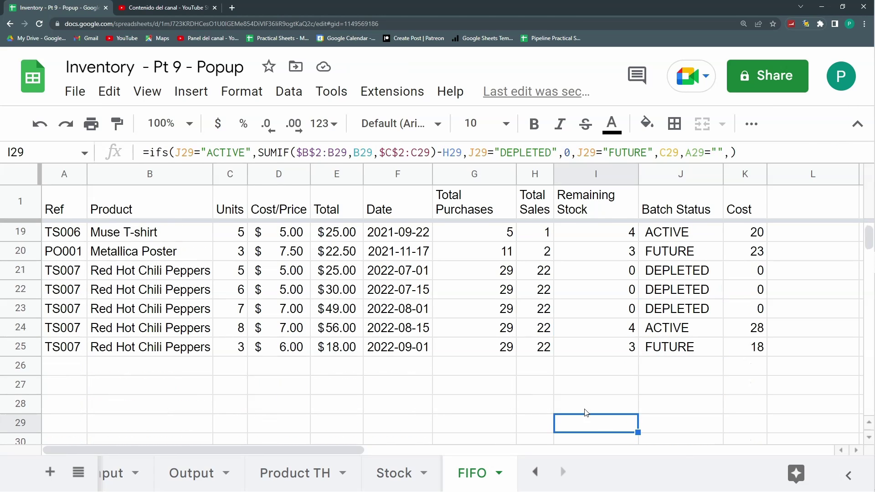
click(512, 403)
click(541, 428)
click(544, 370)
click(514, 371)
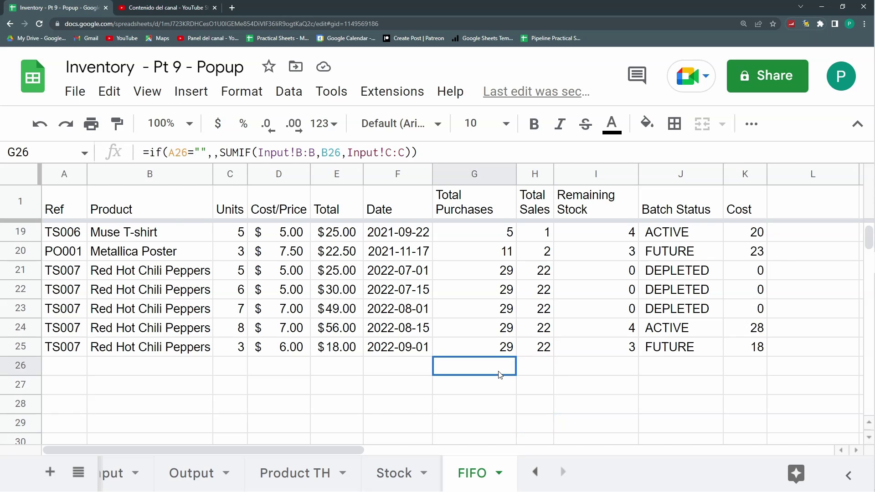
scroll(520, 388, up, 6)
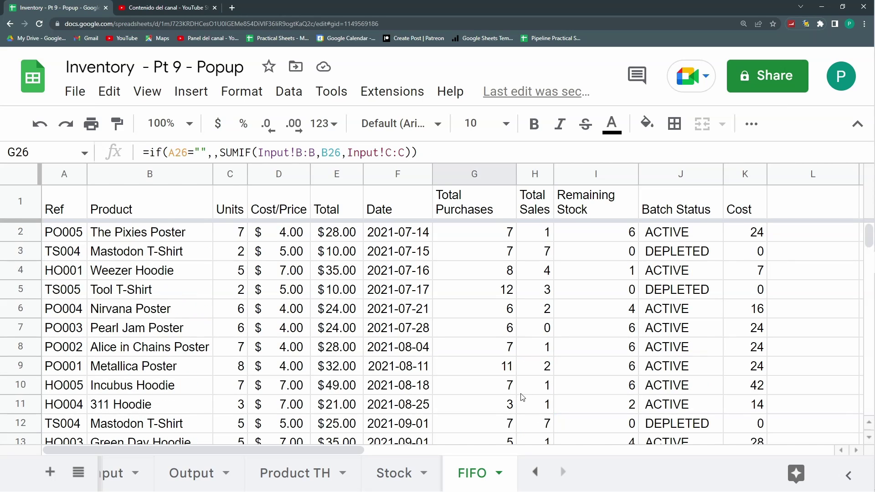
click(545, 315)
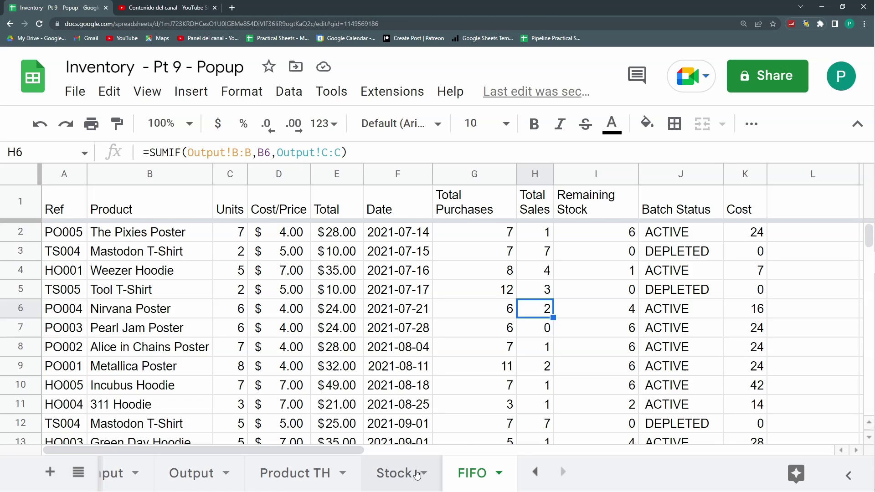
Step: On the Stock sheet, delete the extra ' #REF!,$C$1' criterion from G3's SUMIFS formula
click(395, 473)
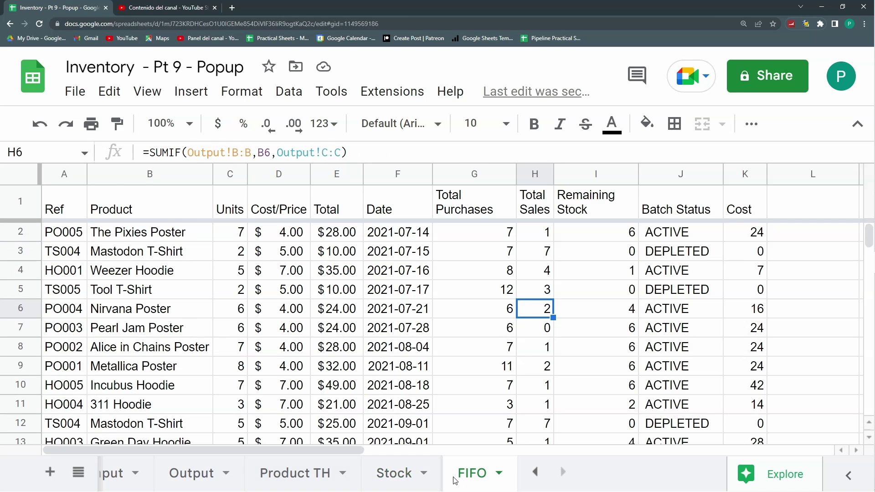
click(461, 474)
click(396, 484)
click(472, 476)
click(397, 475)
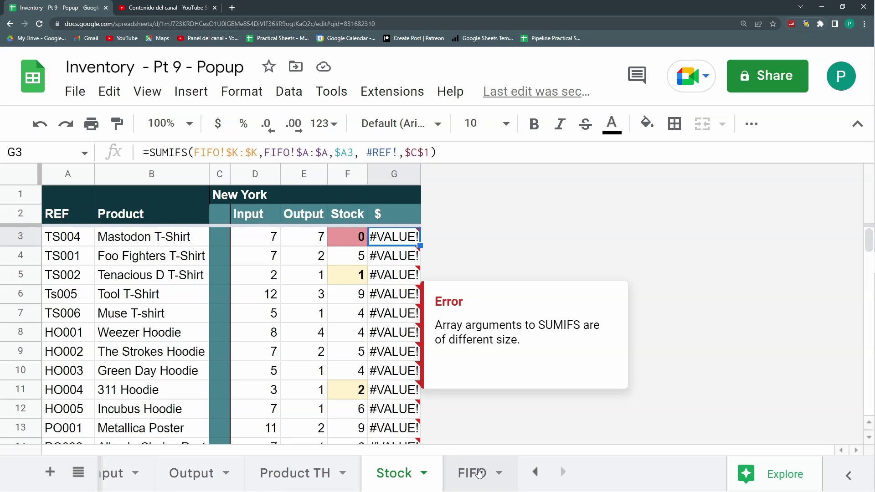
click(205, 236)
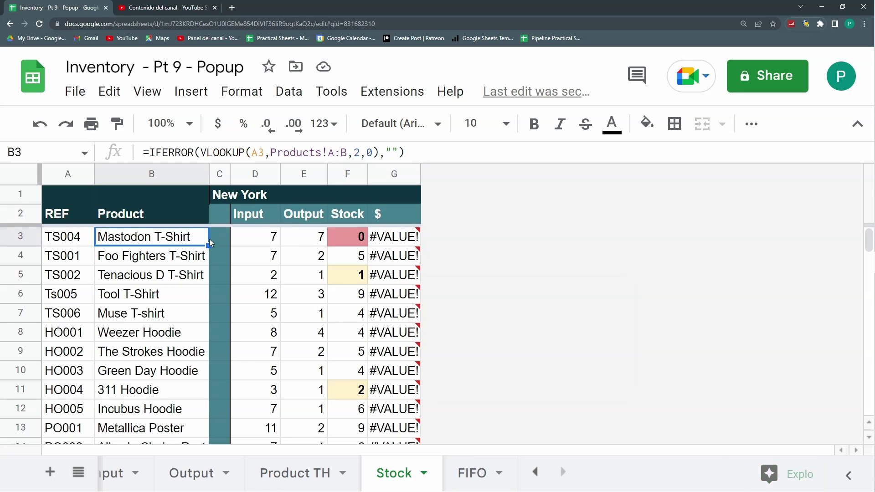
click(220, 239)
click(404, 238)
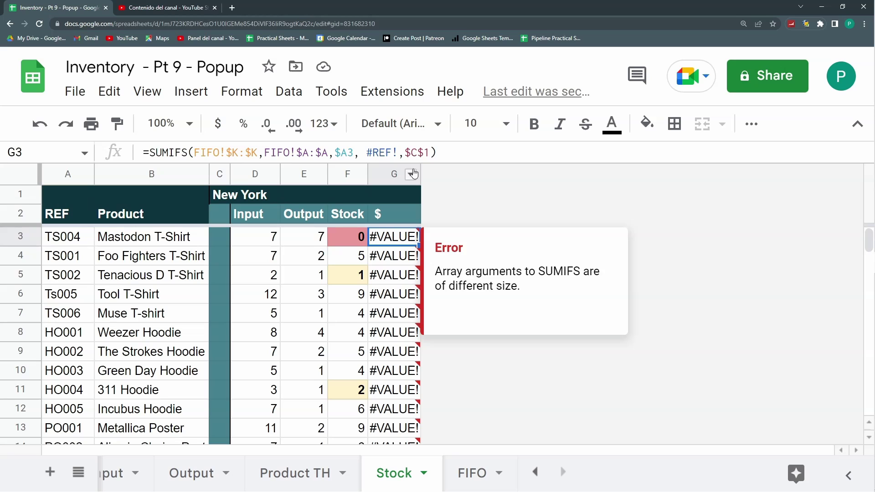
drag(430, 152, 359, 153)
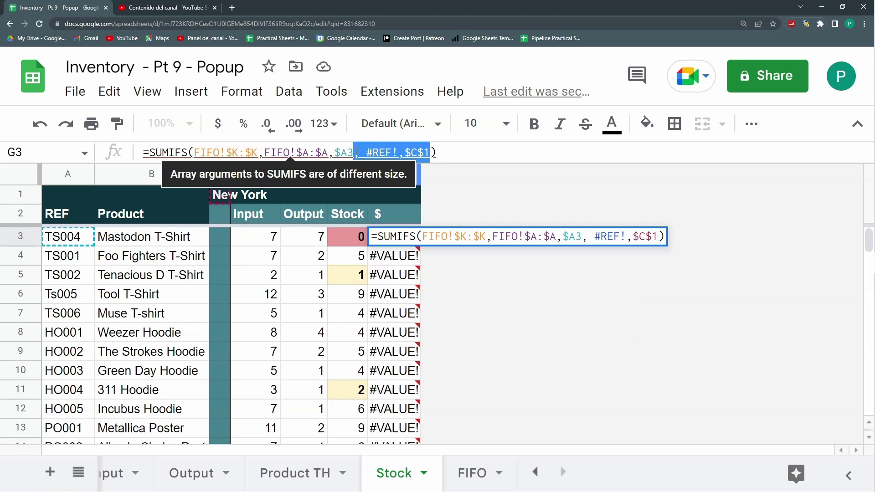
key(BackSpace)
key(Return)
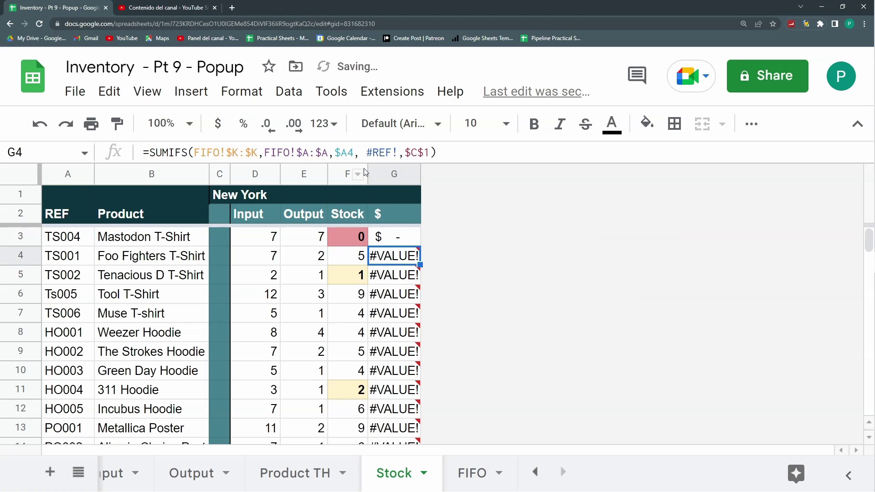
Step: Fill the fixed SUMIFS down the $ column and check values like $45.00 for Tool T-Shirt
click(395, 242)
key(ctrl+shift+Down)
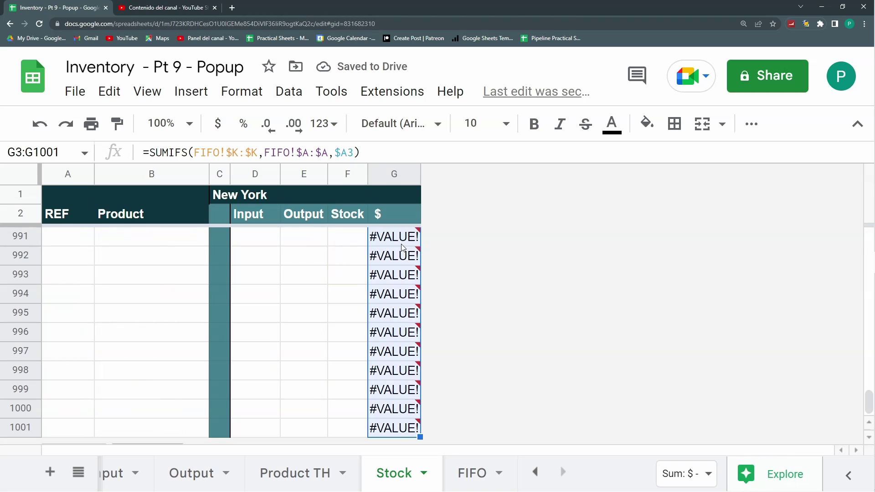
key(ctrl+d)
key(ctrl+Up)
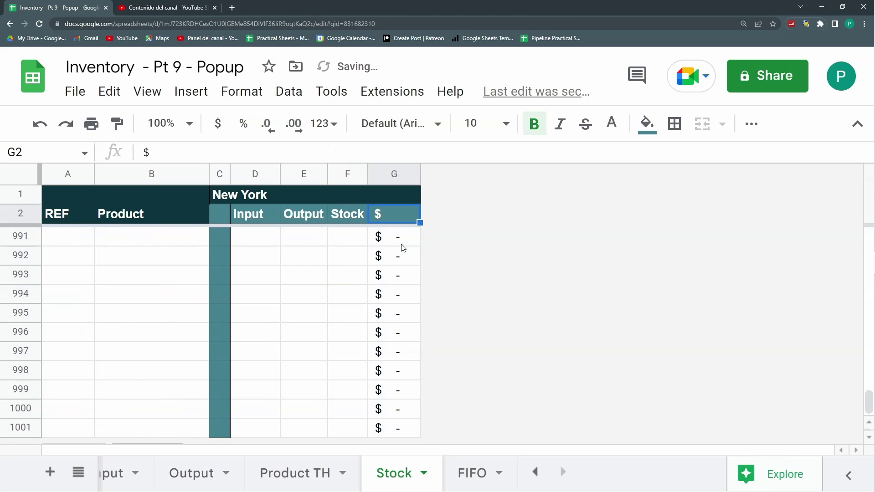
key(Down)
key(Down)
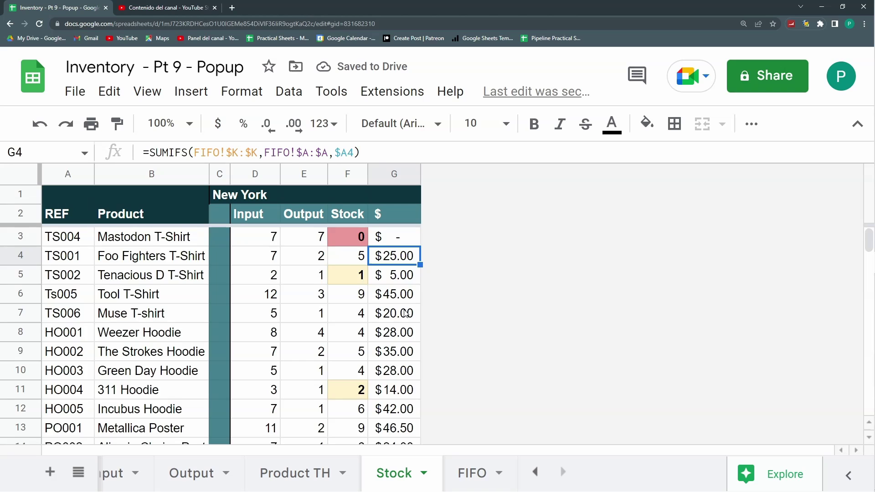
scroll(401, 313, down, 5)
scroll(403, 314, up, 5)
click(392, 285)
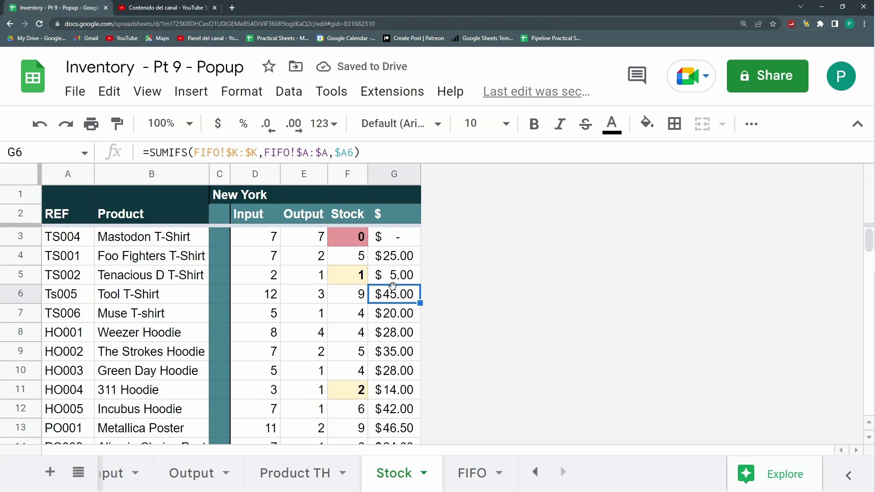
key(Left)
key(Left)
key(Left)
key(Left)
key(Left)
key(Left)
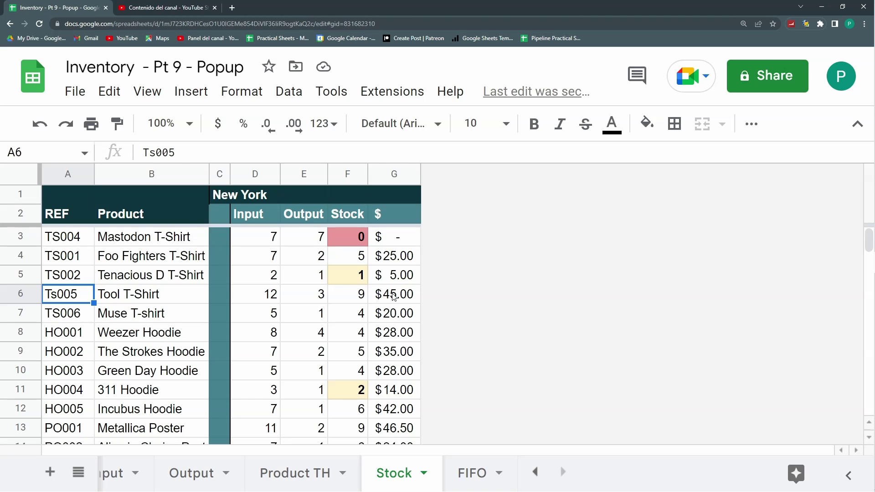
Step: Go back to the FIFO sheet listing each batch's Remaining Stock, Batch Status and Cost
click(489, 476)
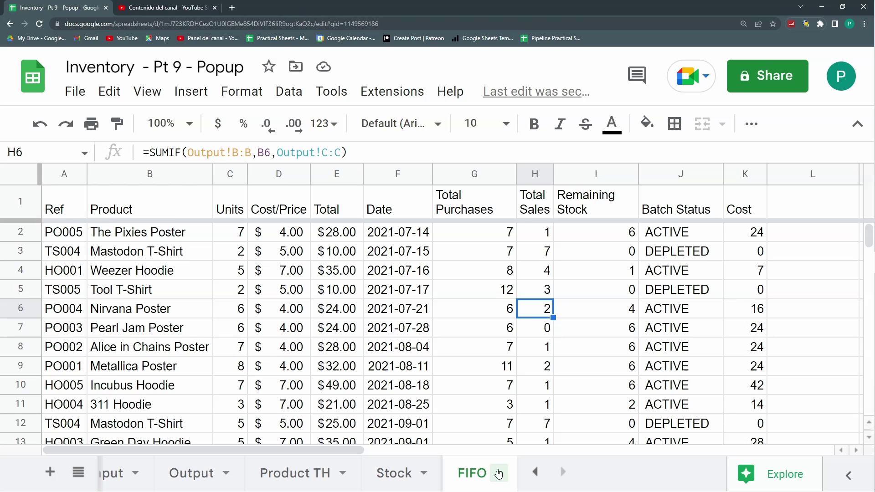